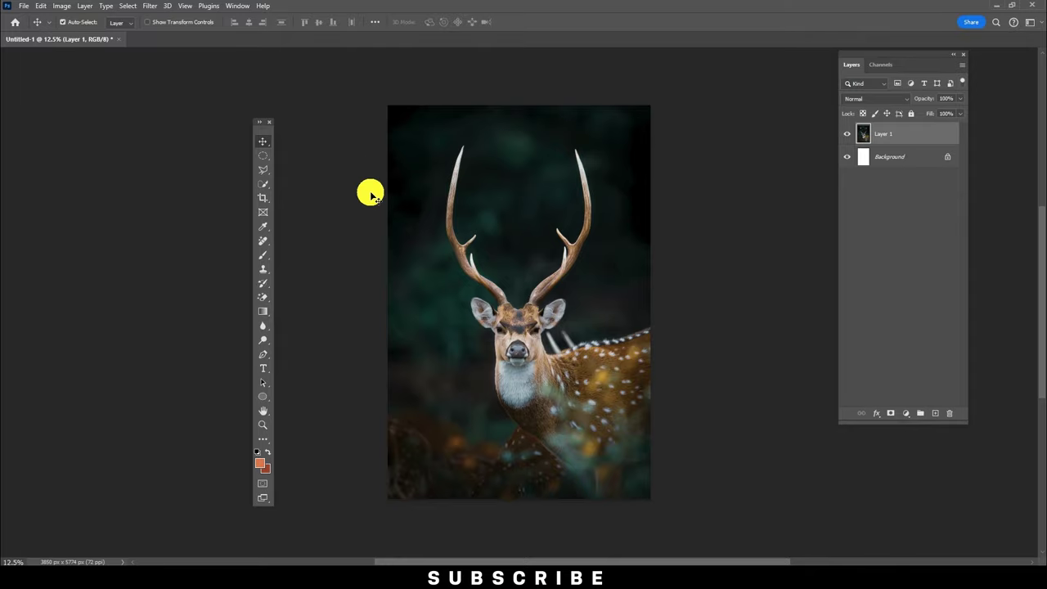
# - Zoom in on the deer's left antler and start a Quick Selection at its tip
pyautogui.click(263, 425)
pyautogui.click(489, 203)
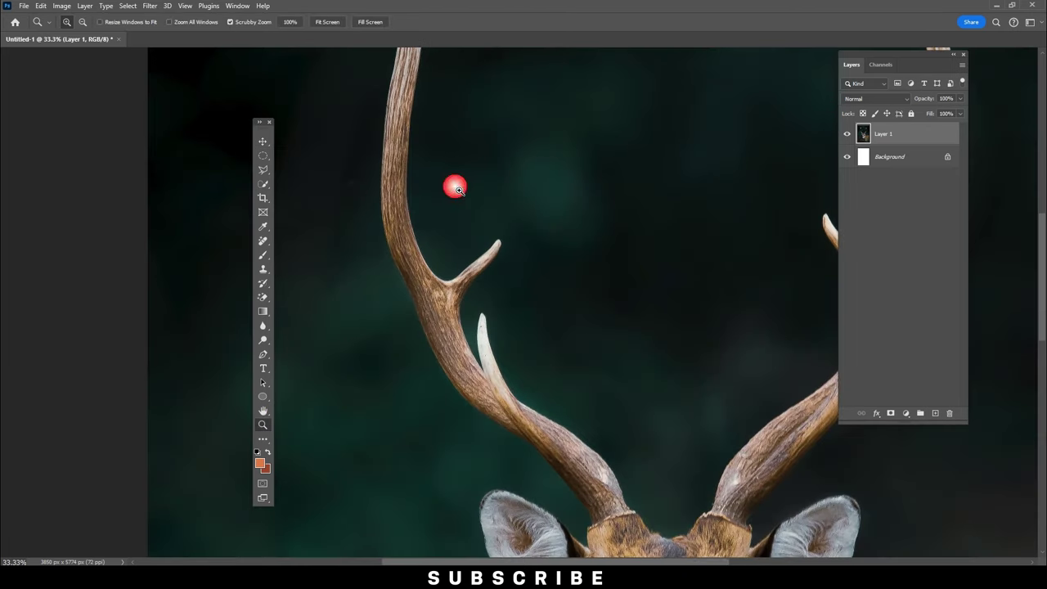
pyautogui.moveTo(490, 203); pyautogui.dragTo(369, 209)
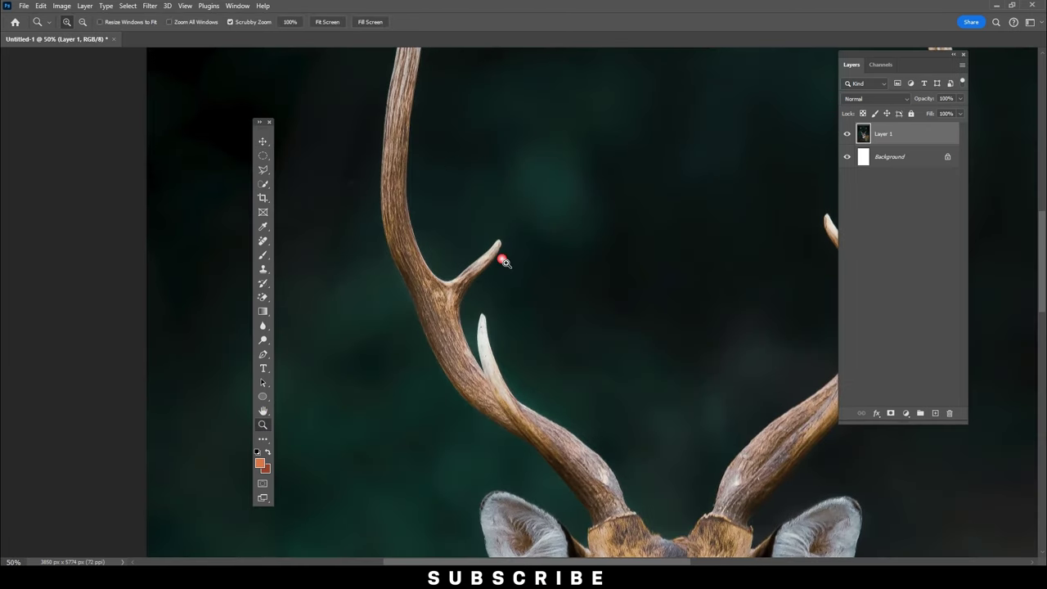
pyautogui.click(497, 249)
pyautogui.click(262, 184)
pyautogui.moveTo(403, 163); pyautogui.dragTo(413, 403)
pyautogui.scroll(3, 413, 403)
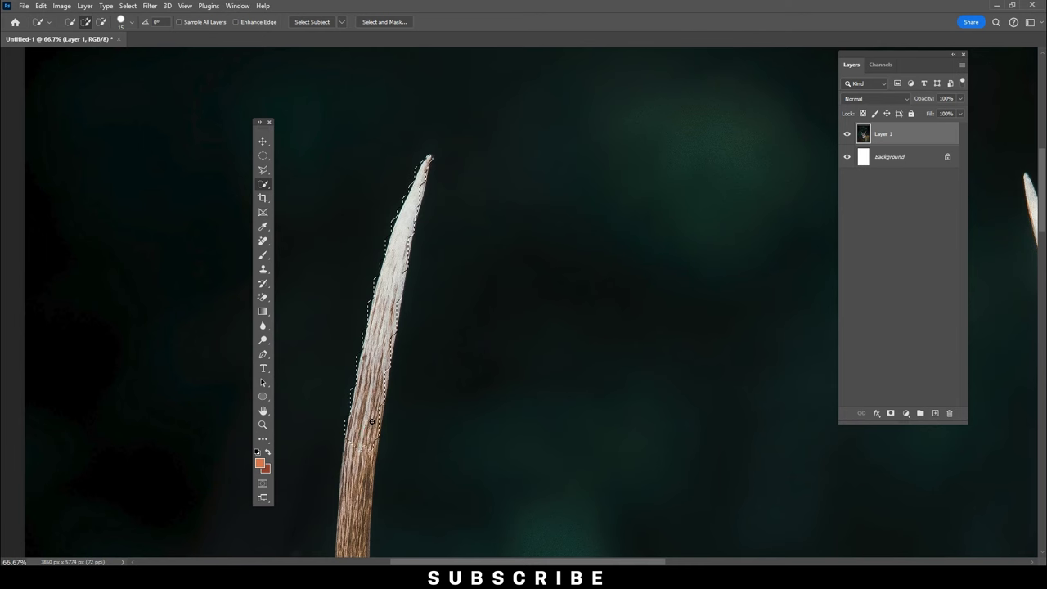
# - Select the left antler fork and edge, subtracting the white tine, plus the head top and forehead
pyautogui.moveTo(422, 444); pyautogui.dragTo(431, 247)
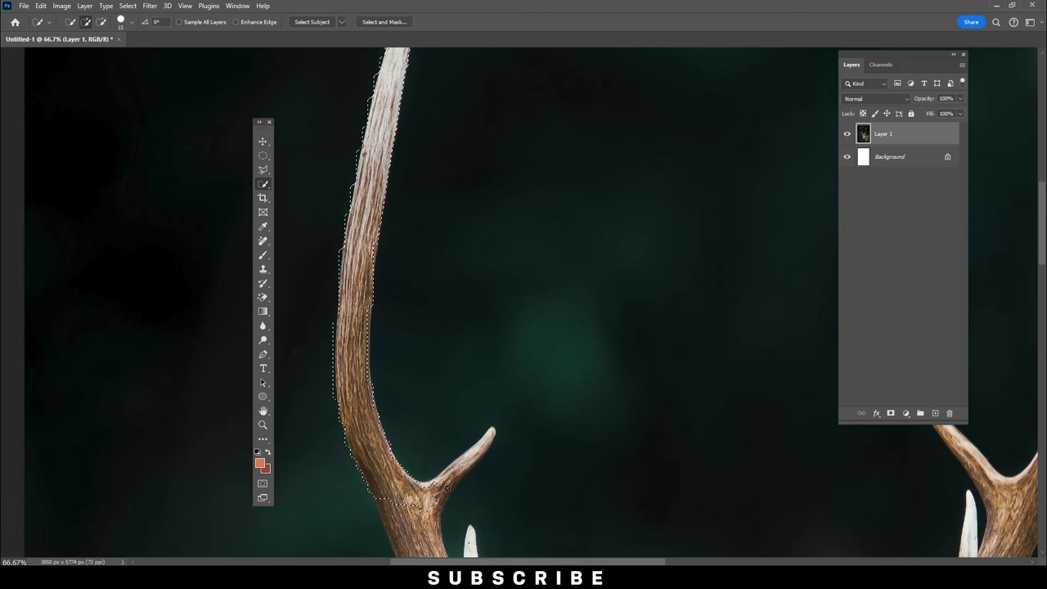
pyautogui.moveTo(452, 479)
pyautogui.mouseDown()
pyautogui.moveTo(437, 240)
pyautogui.moveTo(427, 368)
pyautogui.mouseUp()
pyautogui.moveTo(493, 426); pyautogui.dragTo(440, 330)
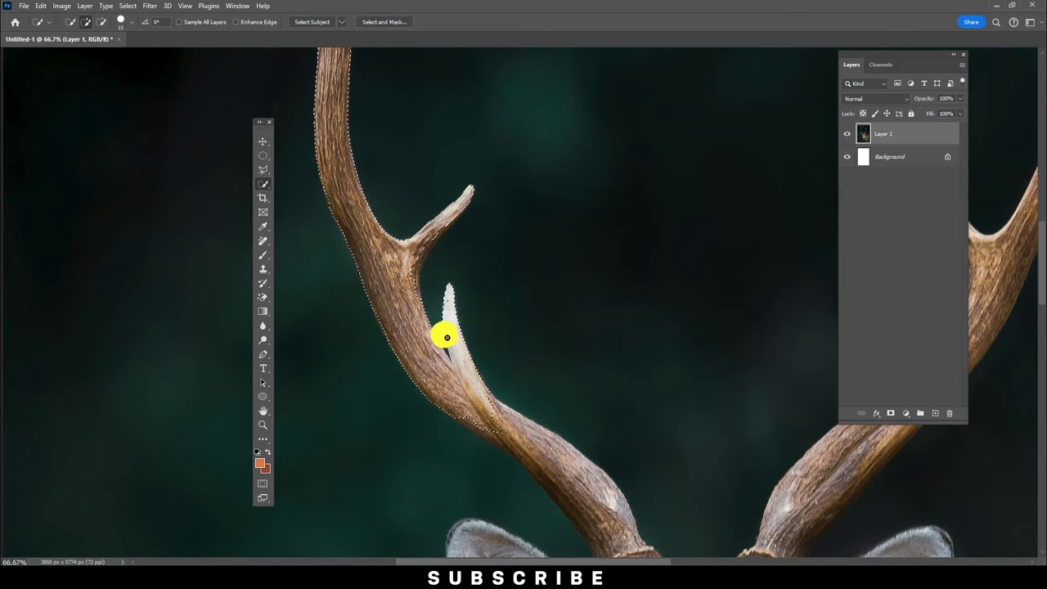
pyautogui.moveTo(467, 381); pyautogui.dragTo(339, 201)
pyautogui.moveTo(351, 238); pyautogui.dragTo(433, 301)
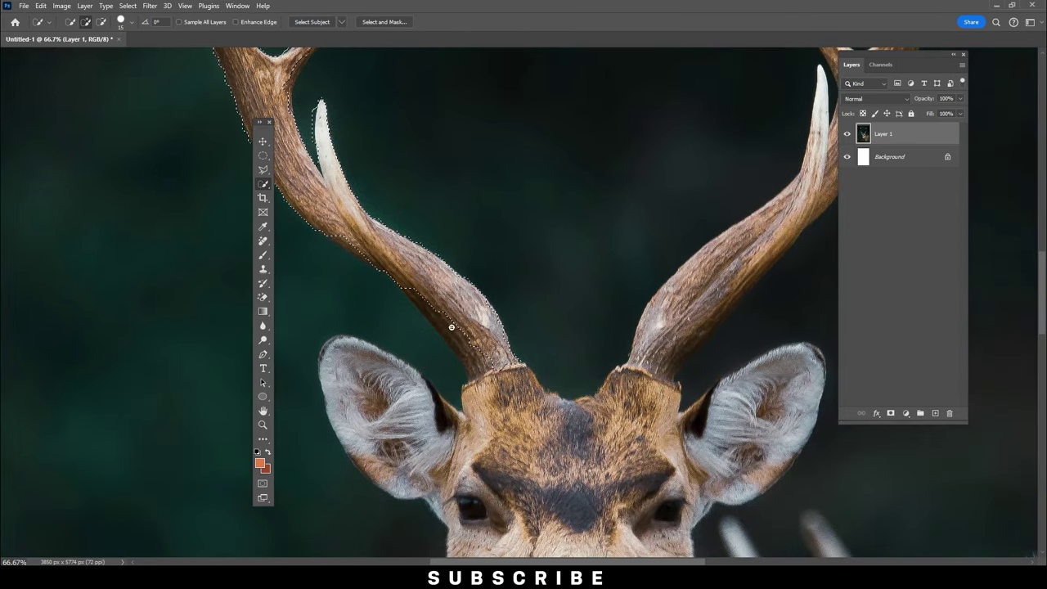
pyautogui.moveTo(572, 424)
pyautogui.mouseDown()
pyautogui.moveTo(533, 376)
pyautogui.moveTo(467, 389)
pyautogui.mouseUp()
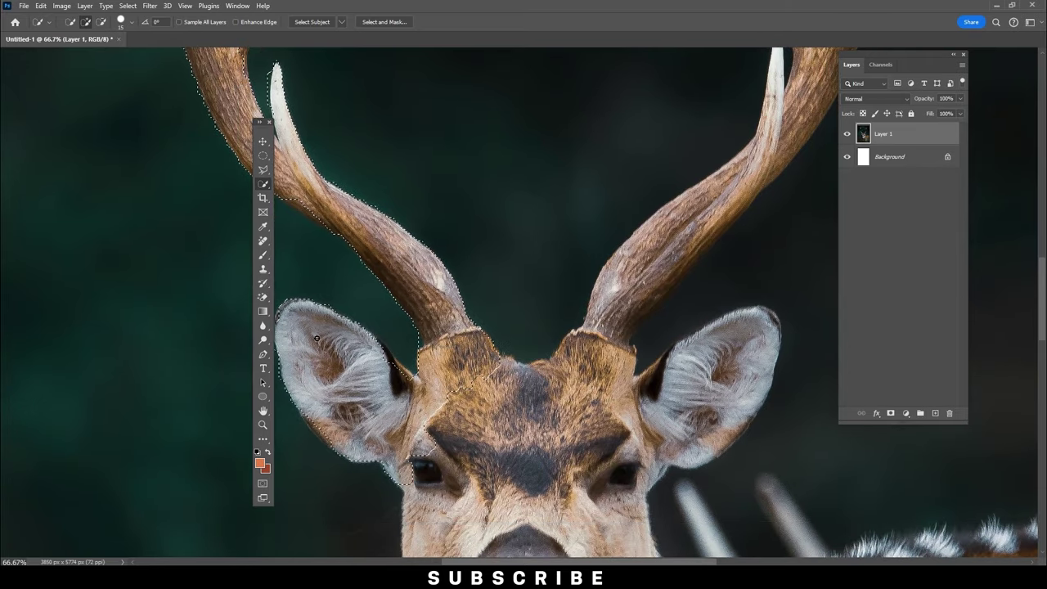
pyautogui.moveTo(486, 408); pyautogui.dragTo(609, 367)
# - Extend the selection up the right antler's main beam and tine to its tip
pyautogui.moveTo(669, 272); pyautogui.dragTo(514, 381)
pyautogui.moveTo(544, 348); pyautogui.dragTo(611, 264)
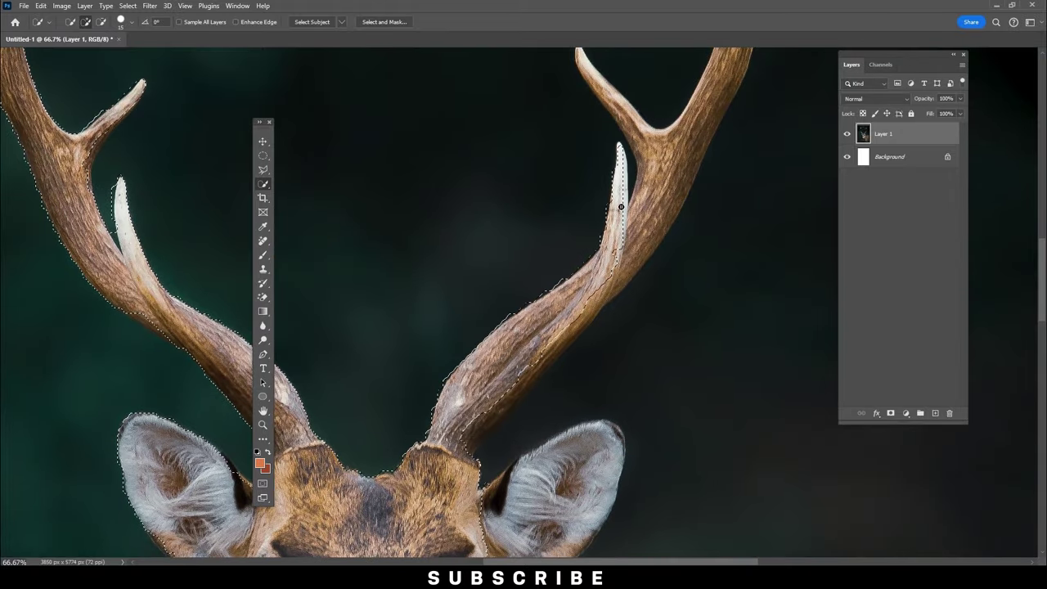
pyautogui.moveTo(621, 207); pyautogui.dragTo(534, 347)
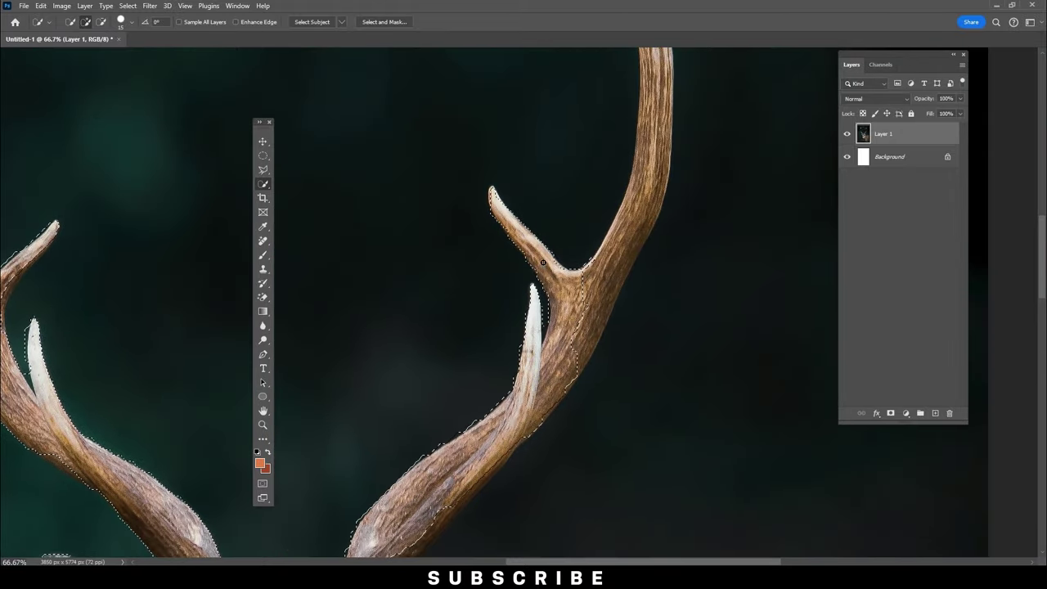
pyautogui.moveTo(597, 281)
pyautogui.mouseDown()
pyautogui.moveTo(538, 404)
pyautogui.moveTo(597, 302)
pyautogui.mouseUp()
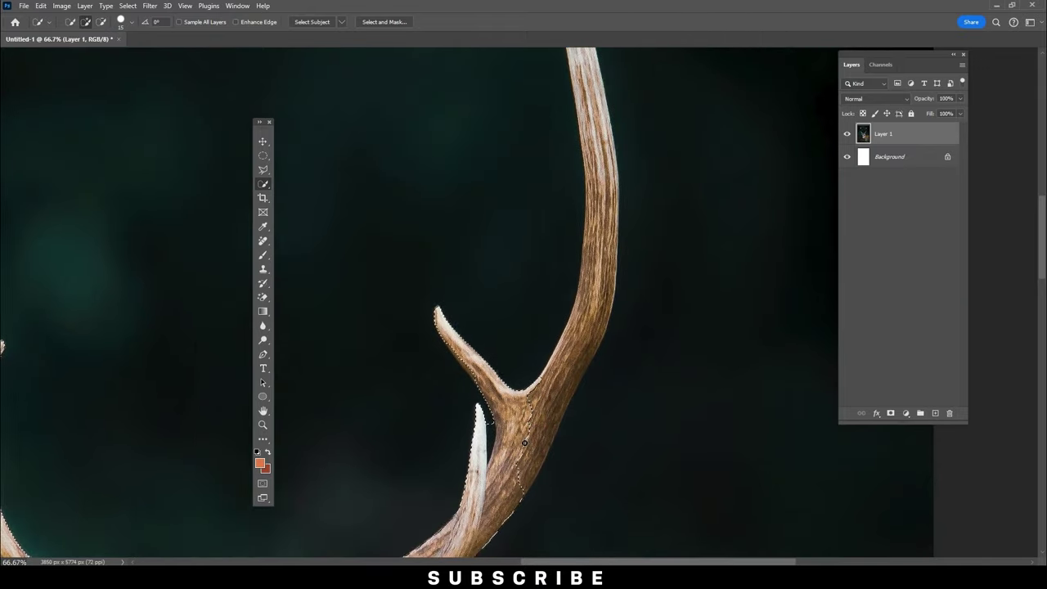
pyautogui.moveTo(607, 128); pyautogui.dragTo(624, 416)
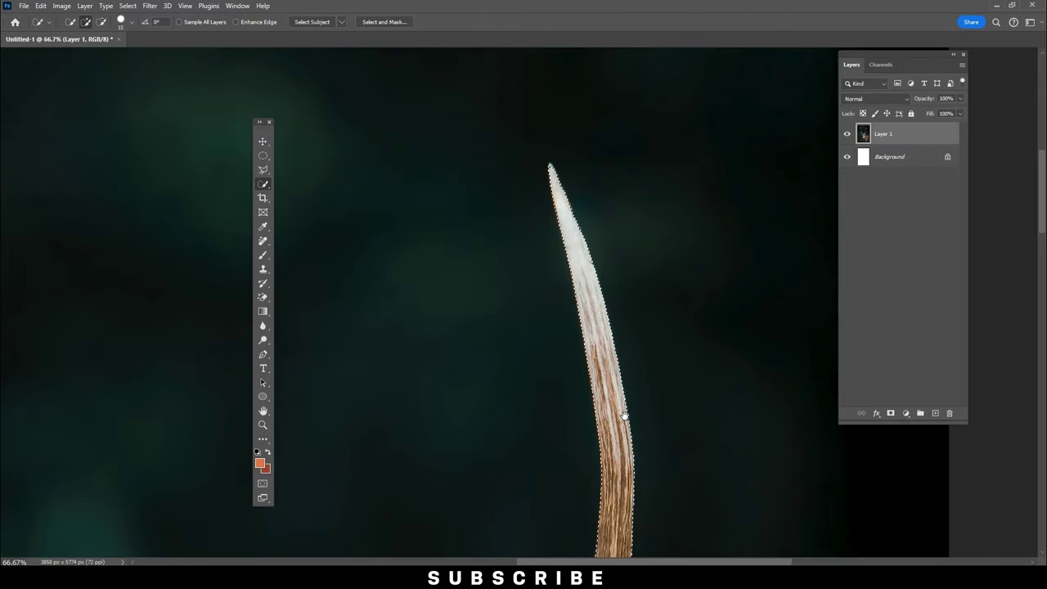
pyautogui.scroll(-1, 589, 299)
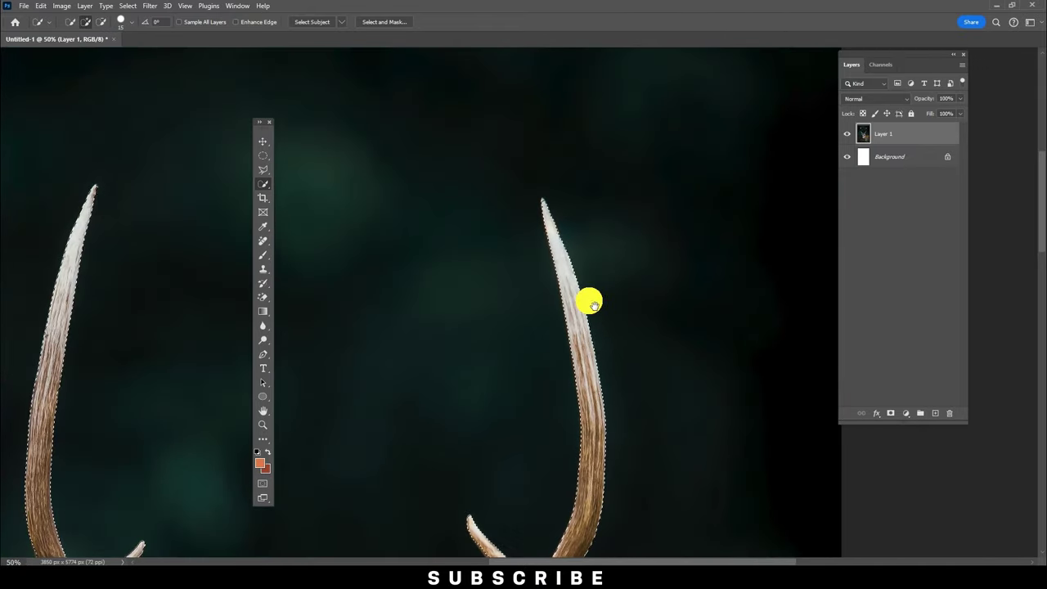
pyautogui.moveTo(627, 353); pyautogui.dragTo(637, 203)
pyautogui.moveTo(600, 432)
pyautogui.mouseDown()
pyautogui.moveTo(587, 279)
pyautogui.moveTo(718, 345)
pyautogui.mouseUp()
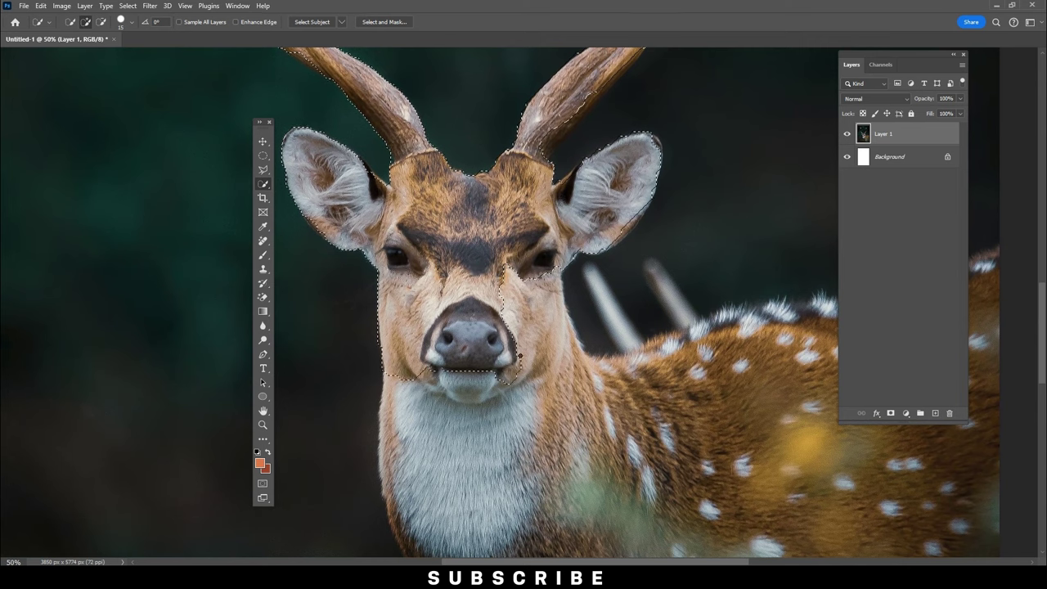
# - Add the deer's upper back, lower body and image-bottom area to the selection, cleaning ragged edges
pyautogui.moveTo(723, 449)
pyautogui.mouseDown()
pyautogui.moveTo(502, 402)
pyautogui.moveTo(443, 371)
pyautogui.mouseUp()
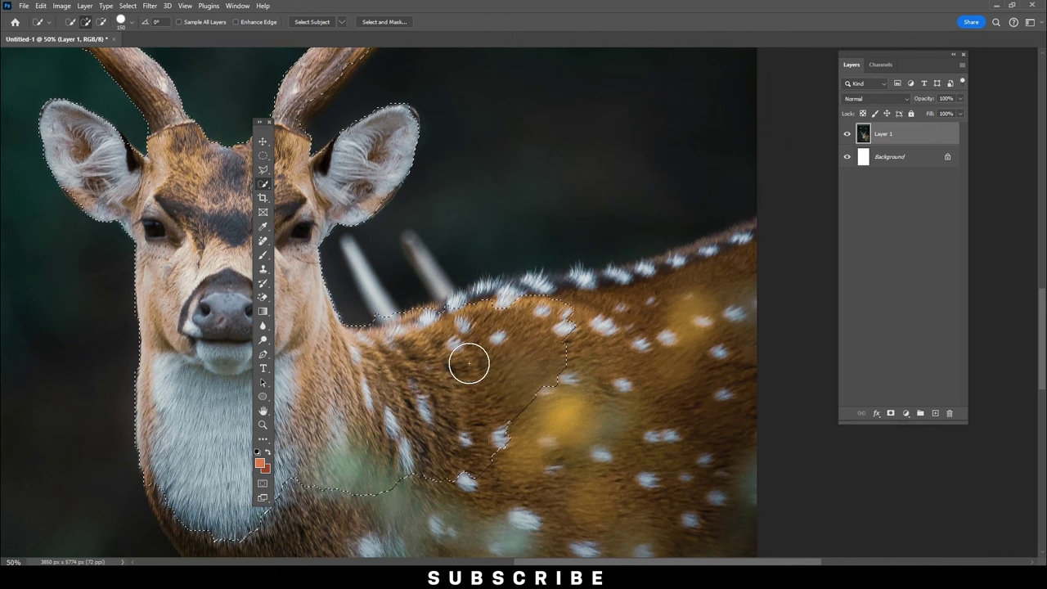
pyautogui.moveTo(764, 252); pyautogui.dragTo(778, 261)
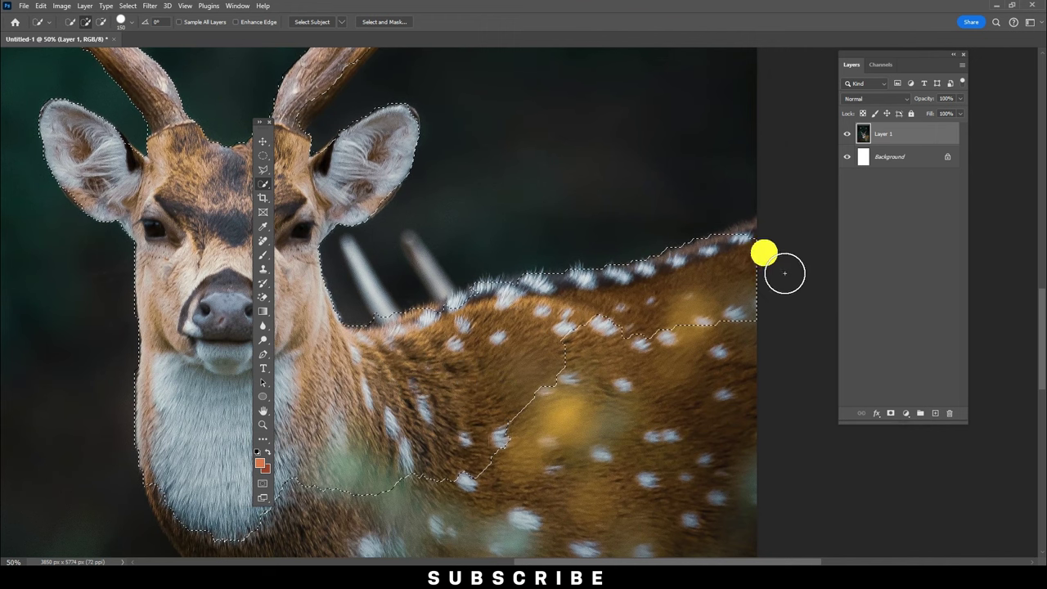
pyautogui.moveTo(608, 369); pyautogui.dragTo(621, 339)
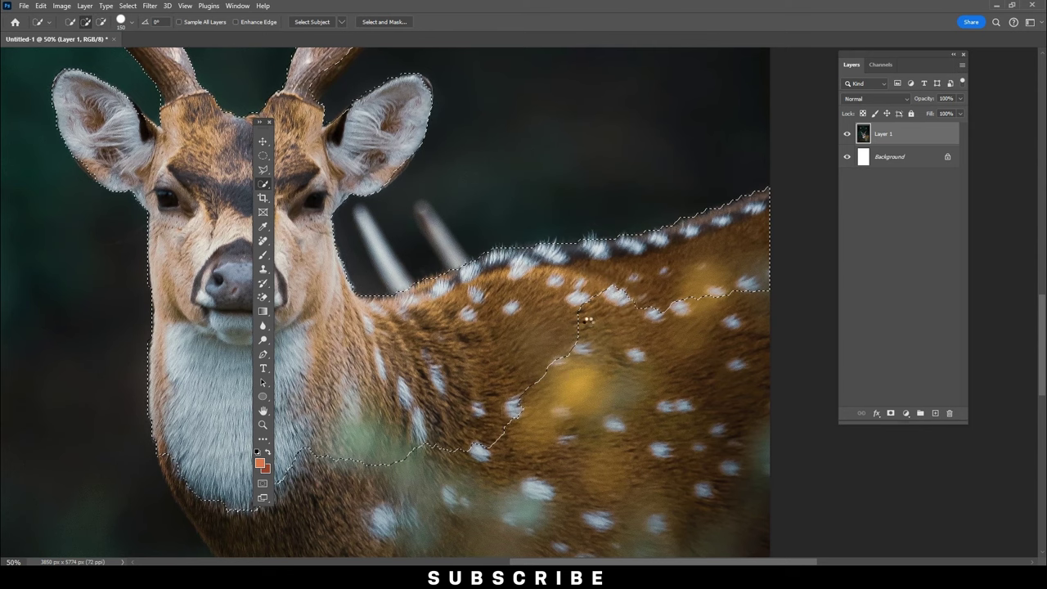
pyautogui.moveTo(501, 421); pyautogui.dragTo(587, 220)
pyautogui.moveTo(427, 409); pyautogui.dragTo(638, 502)
pyautogui.moveTo(638, 456)
pyautogui.mouseDown()
pyautogui.moveTo(568, 299)
pyautogui.moveTo(485, 270)
pyautogui.moveTo(651, 451)
pyautogui.mouseUp()
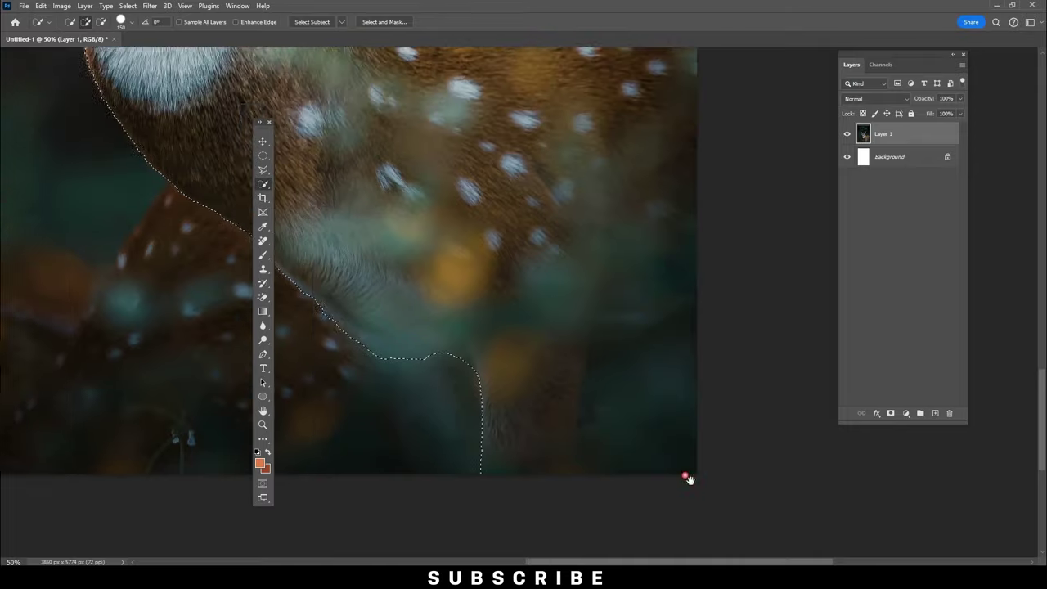
pyautogui.moveTo(472, 372); pyautogui.dragTo(455, 421)
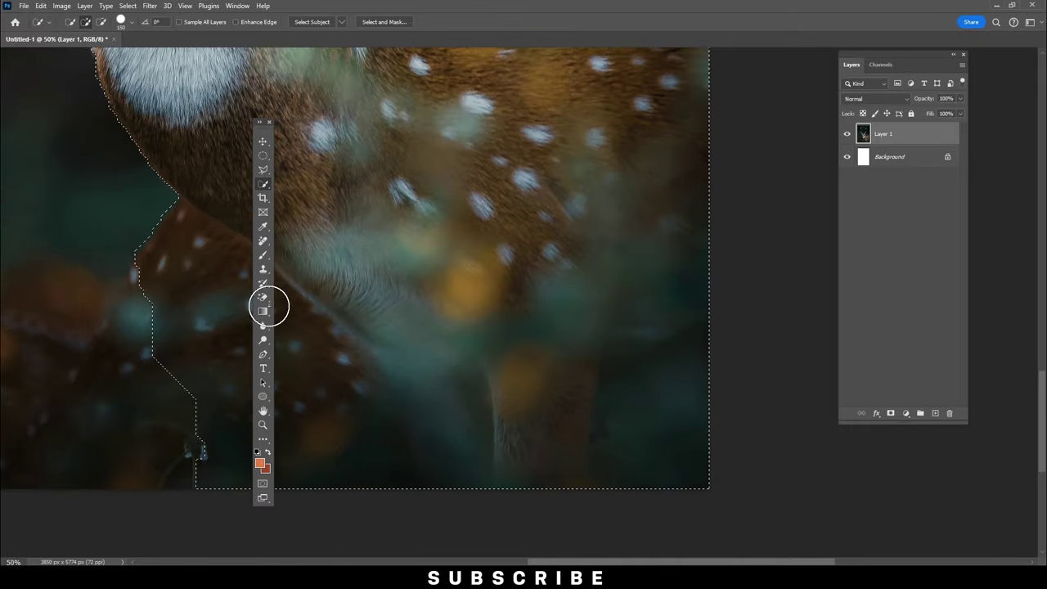
pyautogui.moveTo(188, 383)
pyautogui.mouseDown()
pyautogui.moveTo(682, 367)
pyautogui.moveTo(577, 462)
pyautogui.mouseUp()
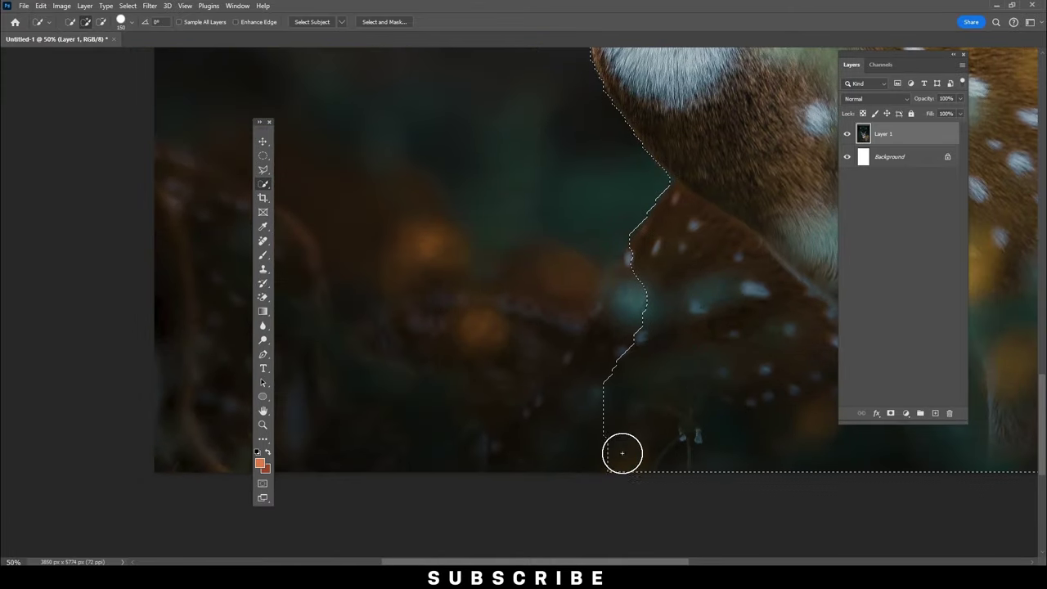
pyautogui.moveTo(668, 297); pyautogui.dragTo(657, 306)
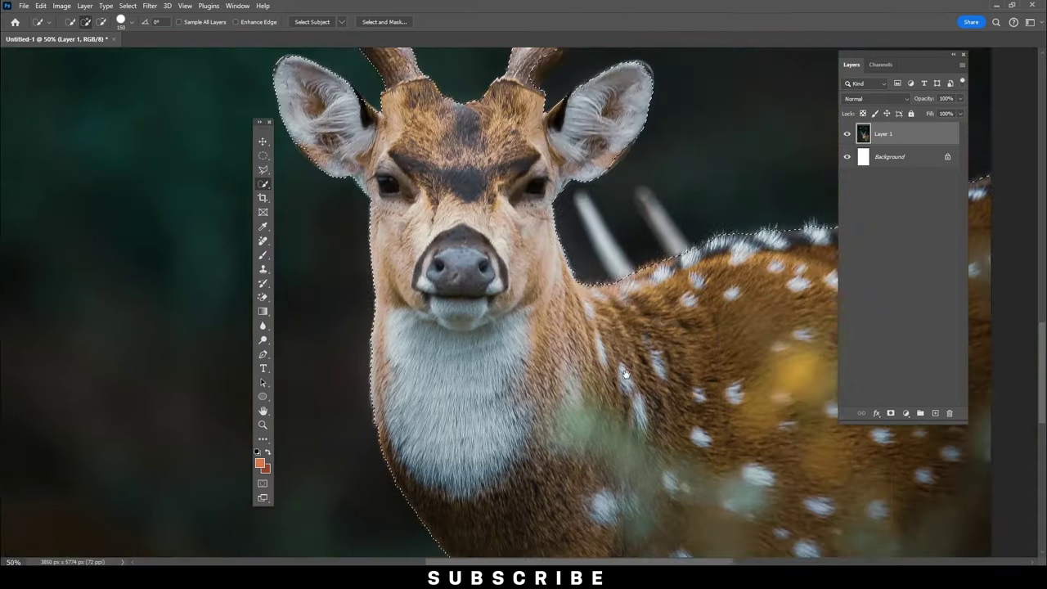
pyautogui.moveTo(720, 323); pyautogui.dragTo(613, 362)
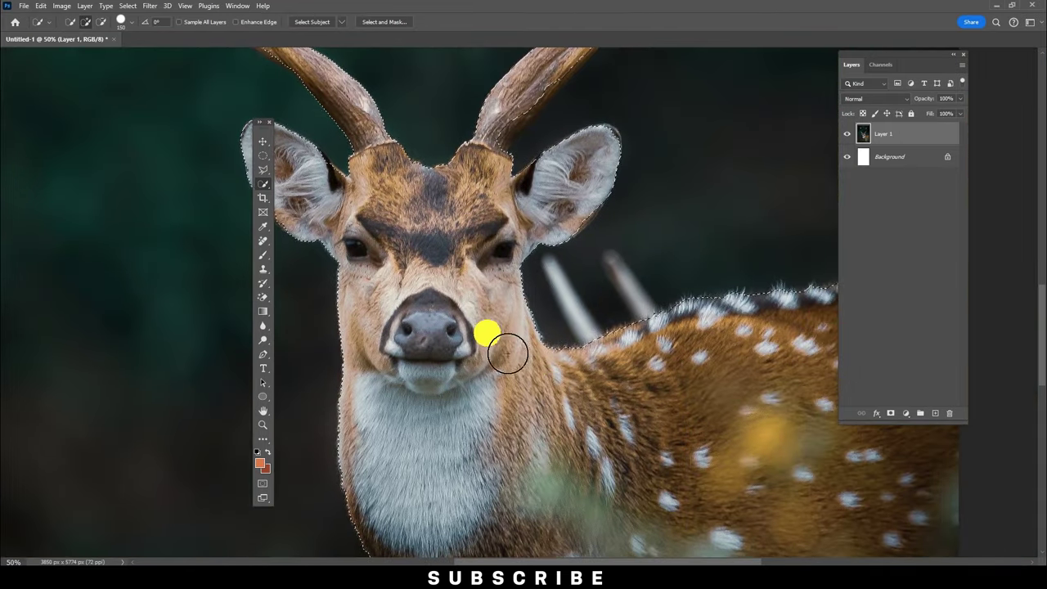
# - Refine the right antler's tine and inner edge, then zoom out to the whole deer
pyautogui.moveTo(507, 351); pyautogui.dragTo(538, 326)
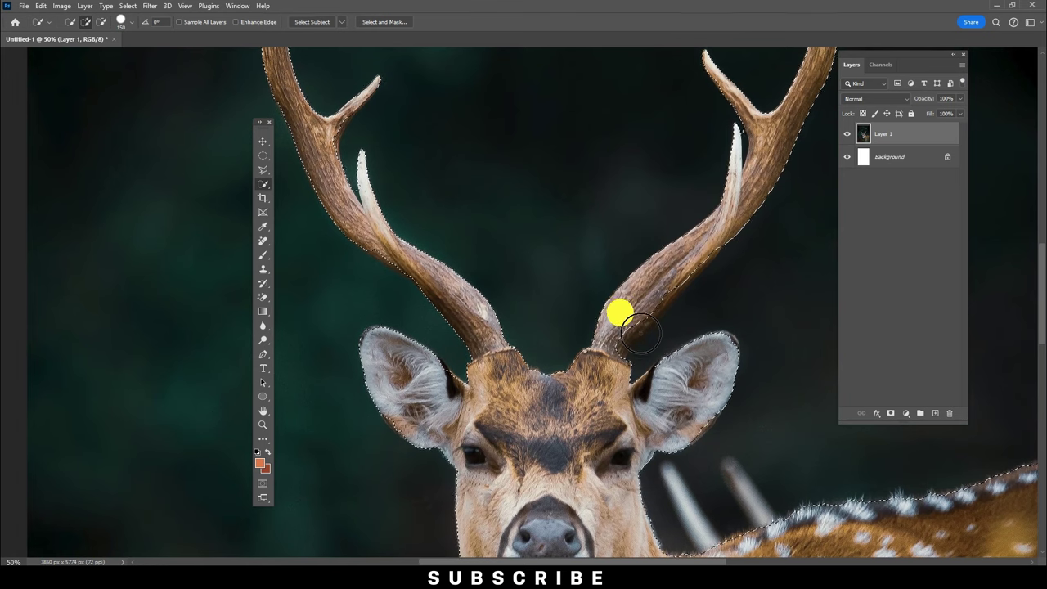
pyautogui.moveTo(630, 343)
pyautogui.mouseDown()
pyautogui.moveTo(561, 358)
pyautogui.moveTo(610, 322)
pyautogui.mouseUp()
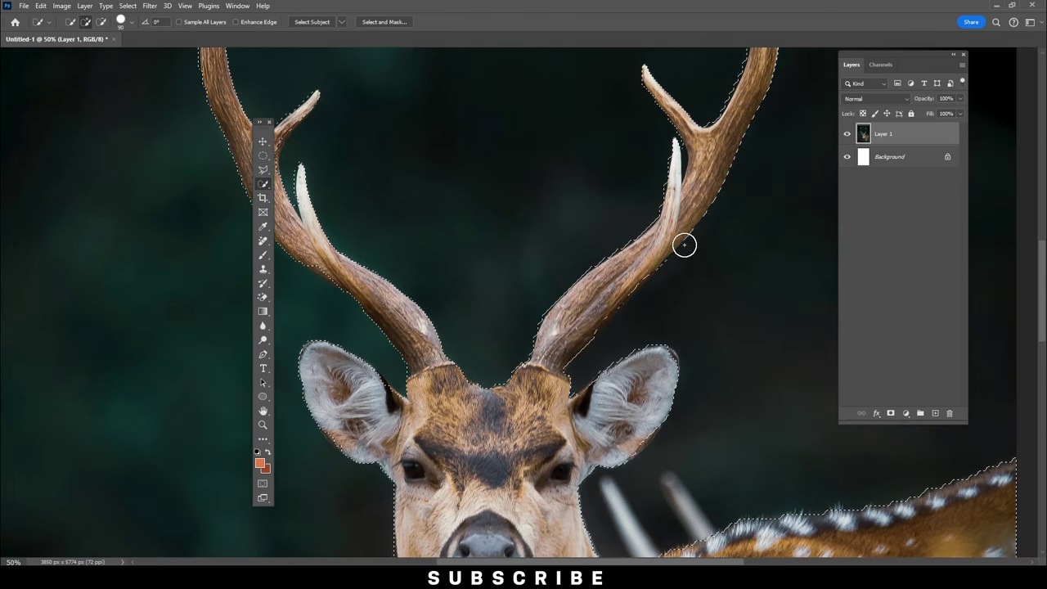
pyautogui.moveTo(680, 232)
pyautogui.mouseDown()
pyautogui.moveTo(649, 210)
pyautogui.moveTo(661, 345)
pyautogui.mouseUp()
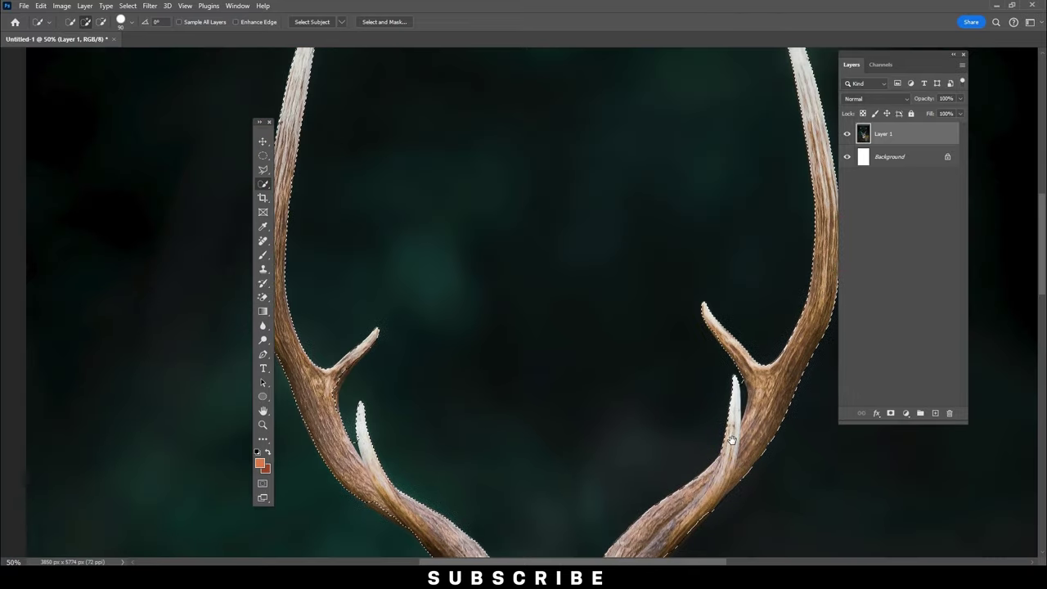
pyautogui.moveTo(646, 413)
pyautogui.mouseDown()
pyautogui.moveTo(597, 466)
pyautogui.moveTo(614, 440)
pyautogui.moveTo(612, 467)
pyautogui.mouseUp()
pyautogui.press('alt')
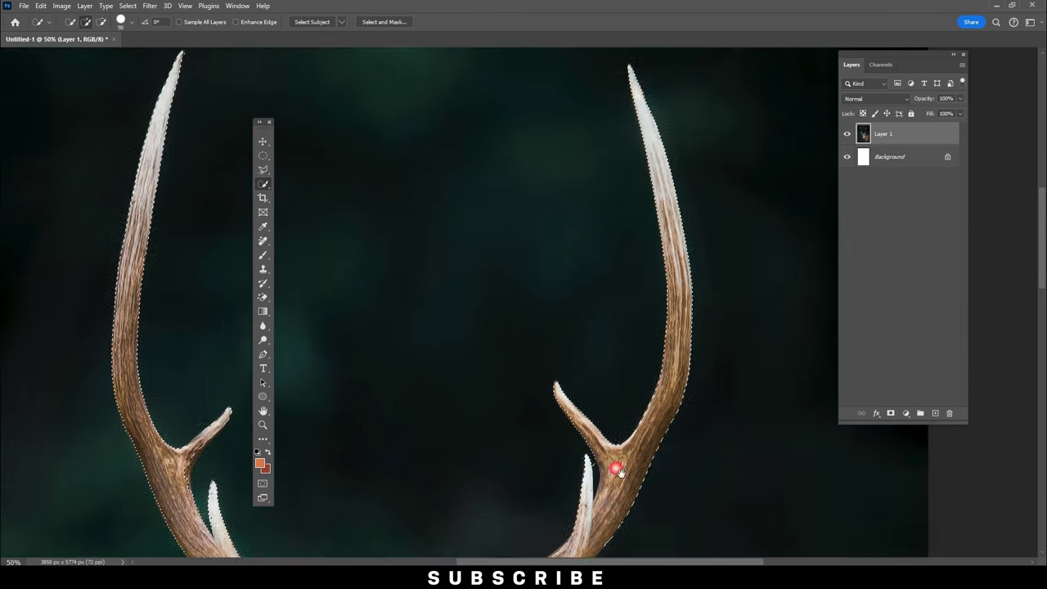
pyautogui.moveTo(692, 397); pyautogui.dragTo(578, 404)
pyautogui.moveTo(492, 418); pyautogui.dragTo(641, 344)
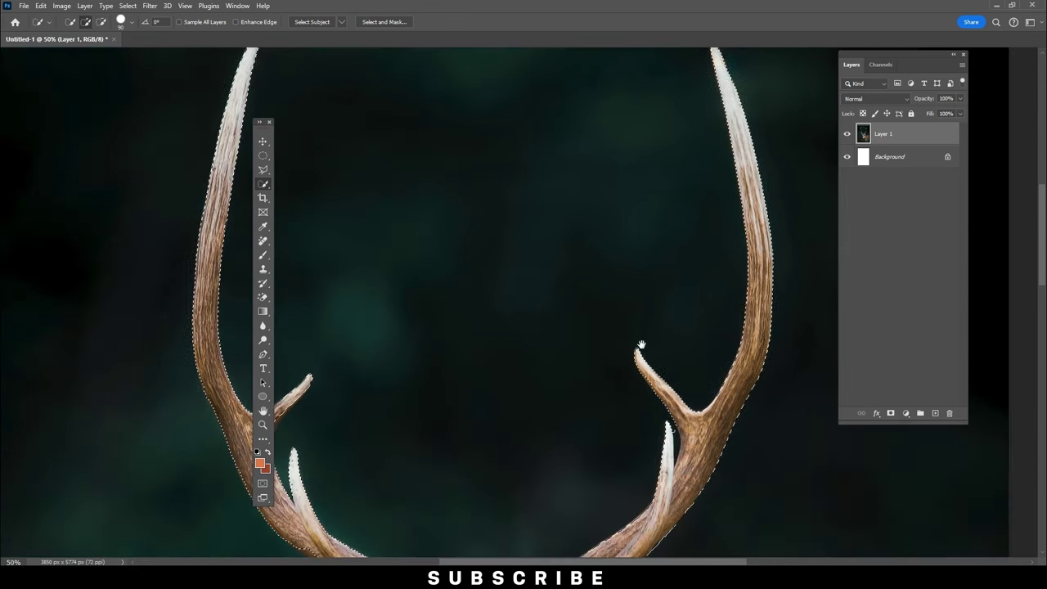
pyautogui.moveTo(517, 415)
pyautogui.mouseDown()
pyautogui.moveTo(595, 409)
pyautogui.moveTo(603, 136)
pyautogui.mouseUp()
pyautogui.hotkey('ctrl', '-')
# - Open the deer selection in Select and Mask and show the View Mode list
pyautogui.click(262, 140)
pyautogui.click(568, 245)
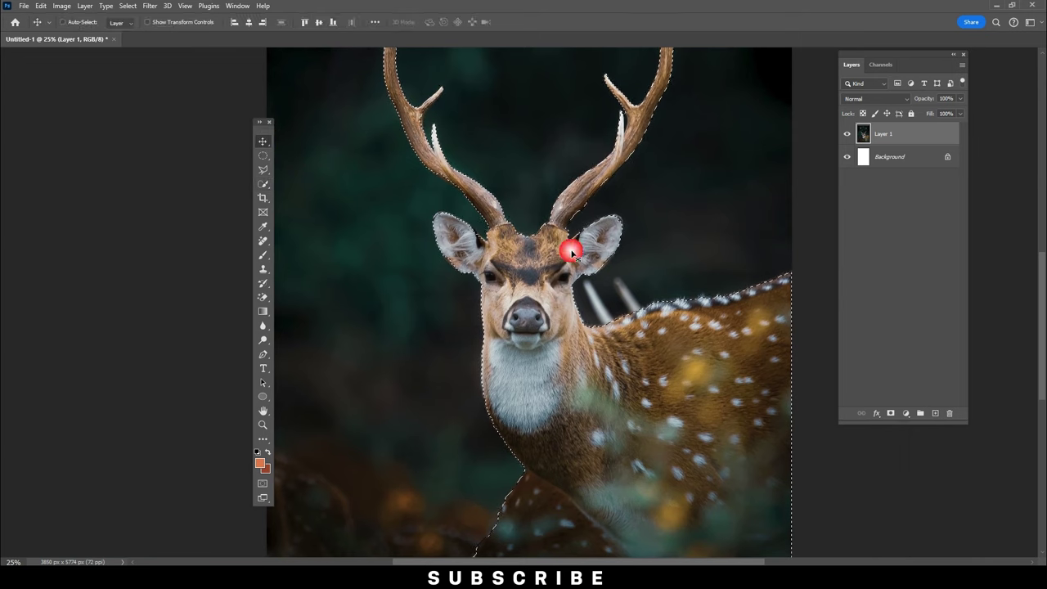
pyautogui.click(265, 185)
pyautogui.click(384, 22)
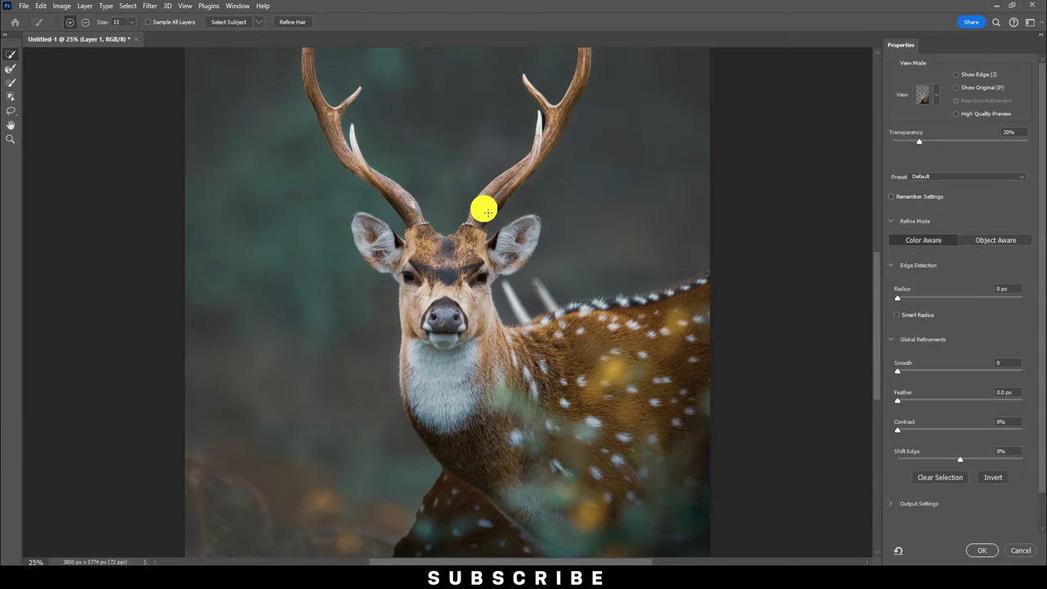
pyautogui.moveTo(490, 120); pyautogui.dragTo(490, 179)
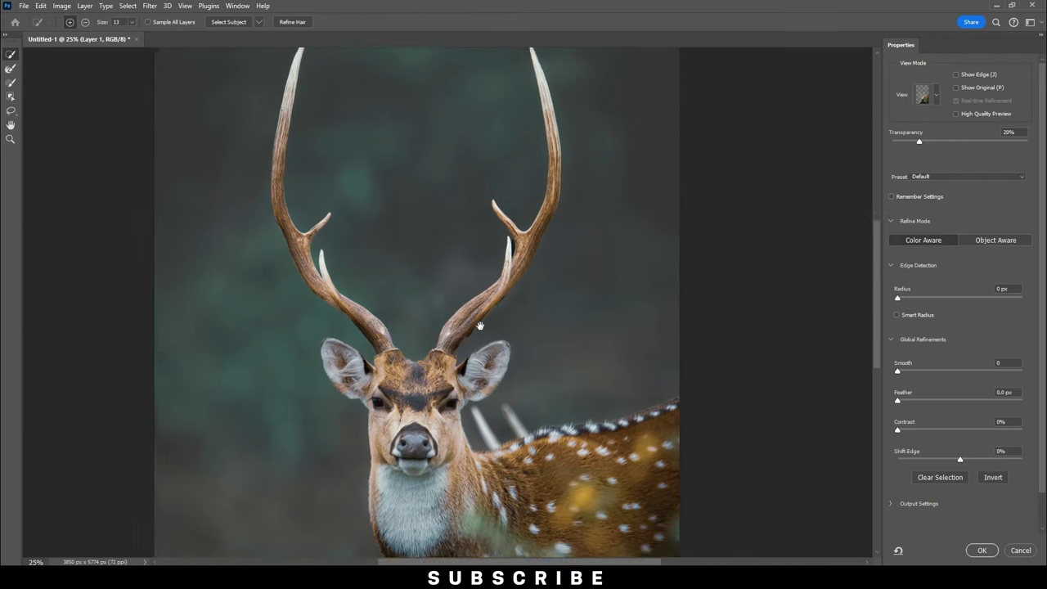
pyautogui.moveTo(485, 243); pyautogui.dragTo(483, 173)
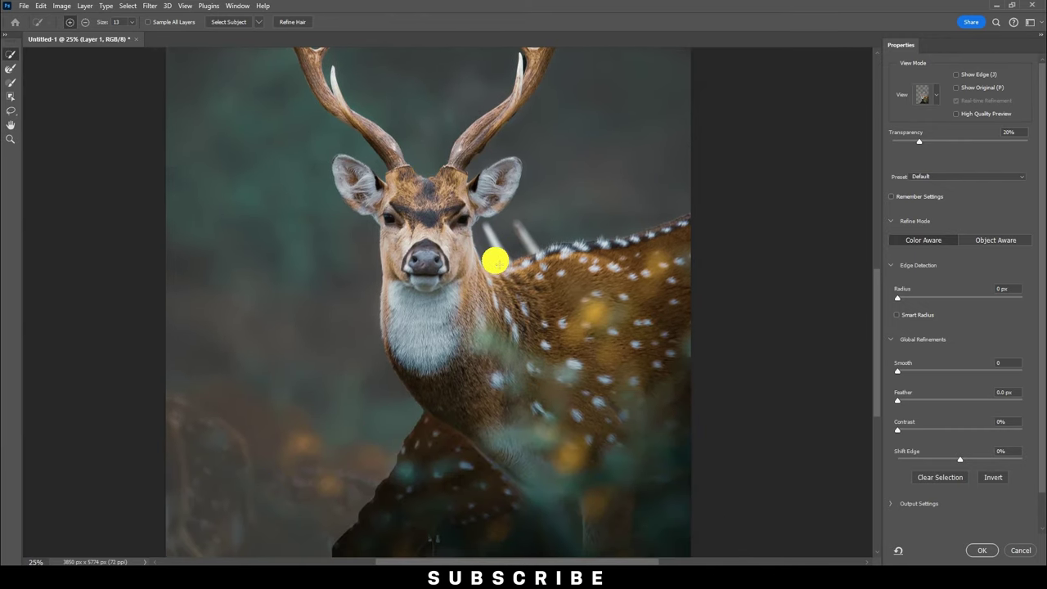
pyautogui.click(939, 95)
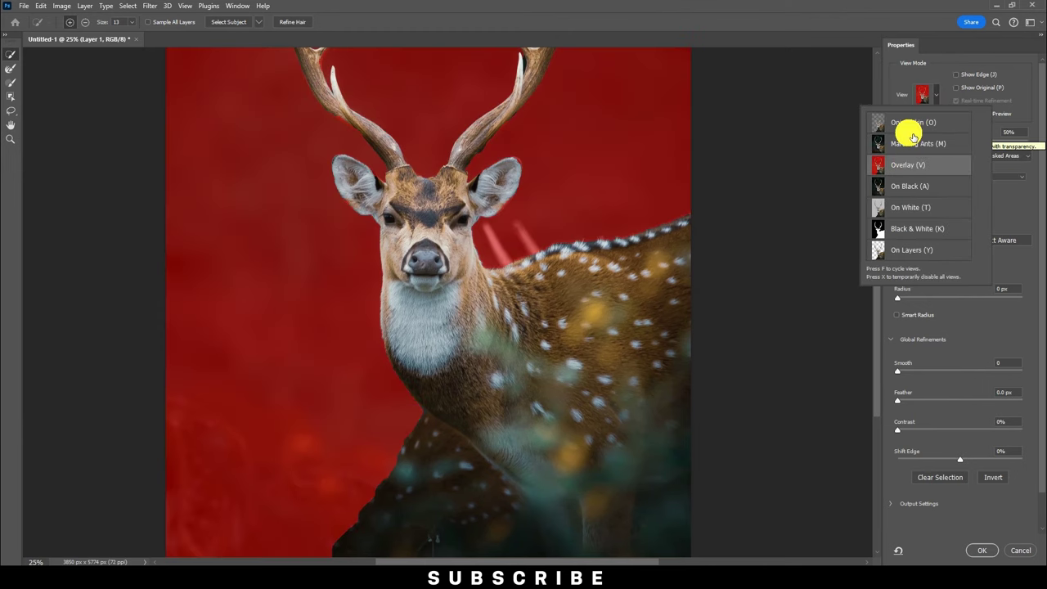
# - Preview on a red Overlay at 59% opacity and refine edges across both antlers and left ear
pyautogui.click(908, 81)
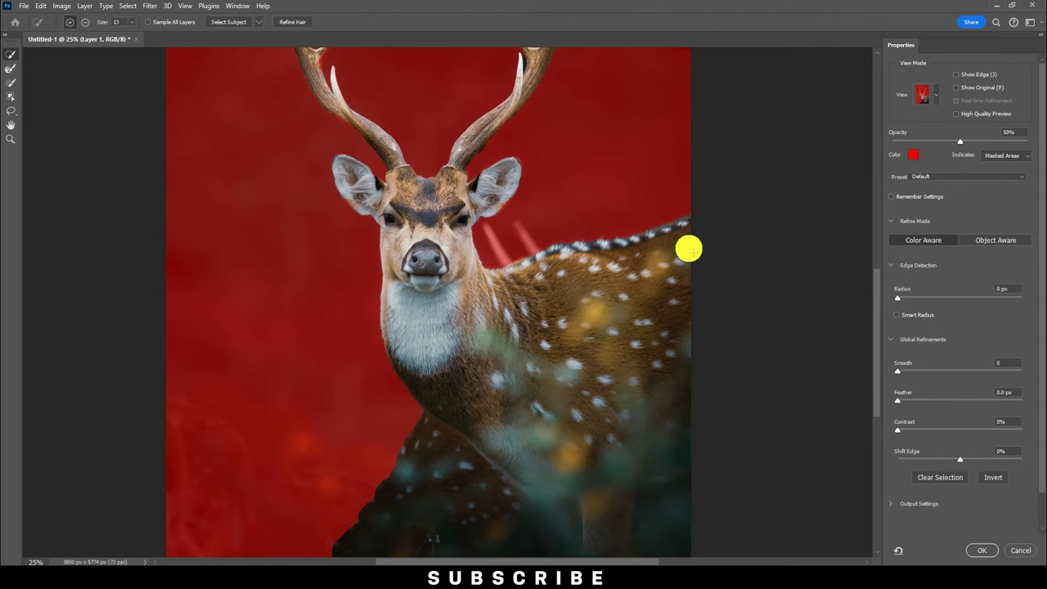
pyautogui.moveTo(973, 144)
pyautogui.mouseDown()
pyautogui.moveTo(943, 144)
pyautogui.moveTo(973, 141)
pyautogui.mouseUp()
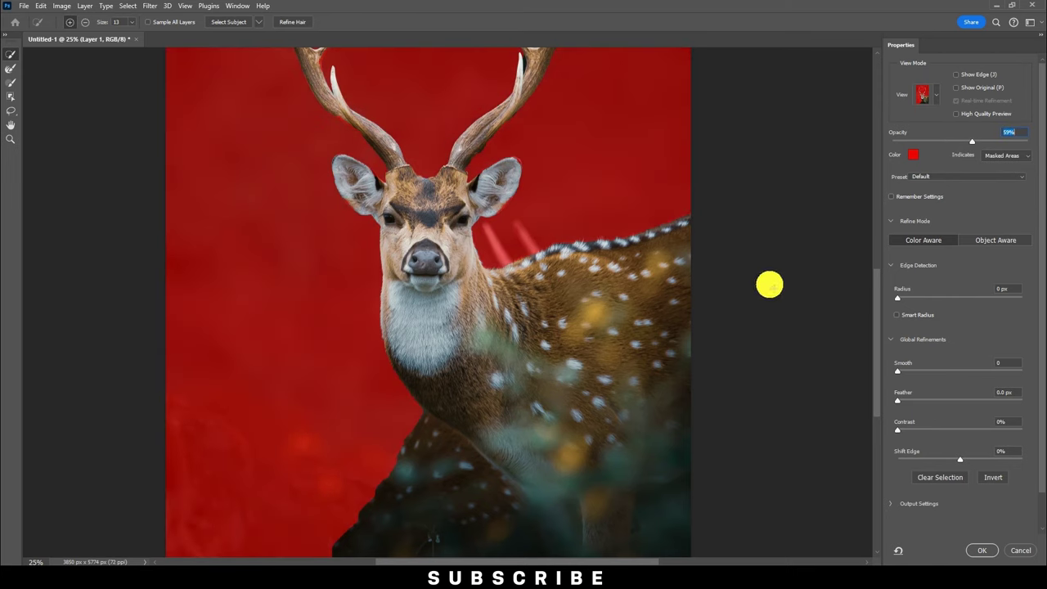
pyautogui.click(10, 72)
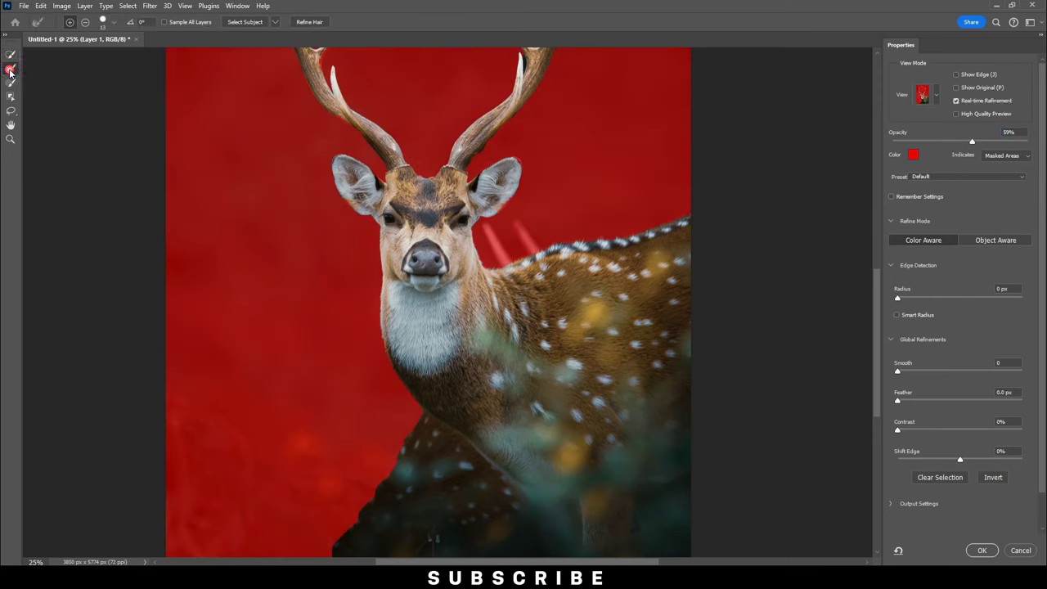
pyautogui.moveTo(352, 166); pyautogui.dragTo(396, 252)
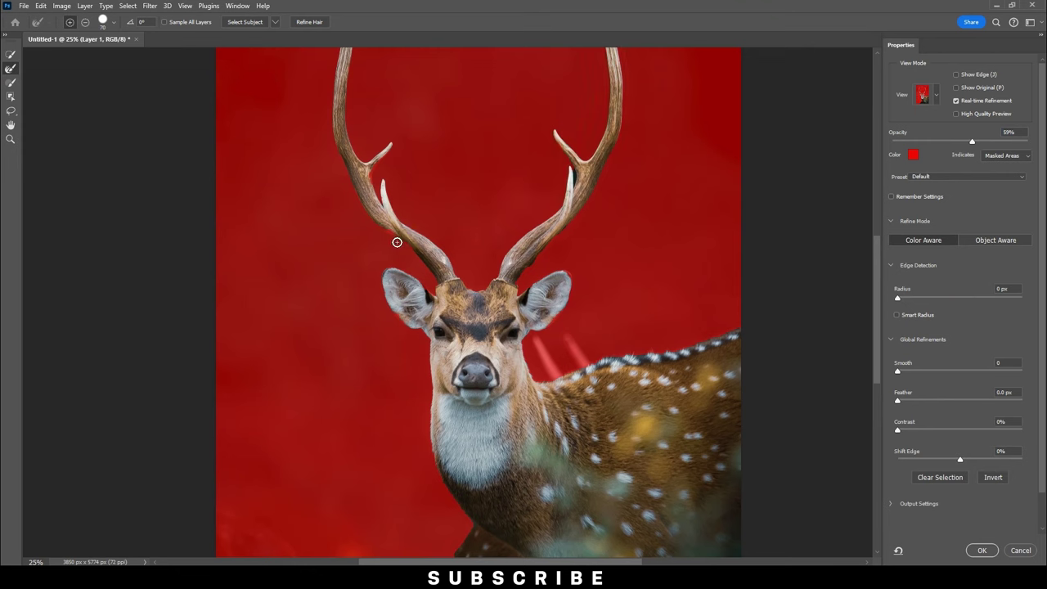
pyautogui.click(417, 247)
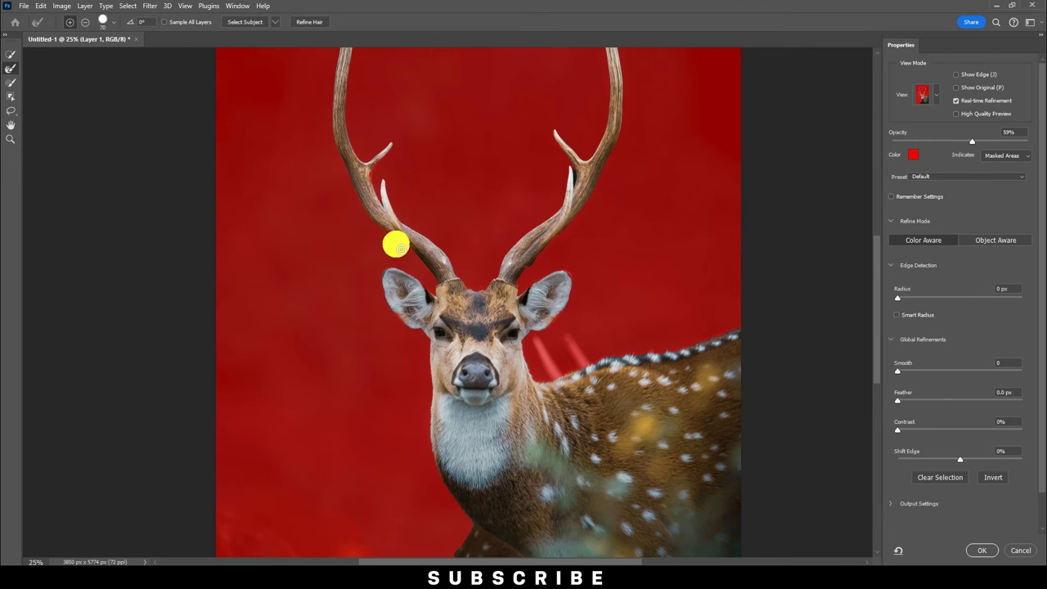
pyautogui.moveTo(406, 258)
pyautogui.mouseDown()
pyautogui.moveTo(563, 252)
pyautogui.moveTo(564, 234)
pyautogui.moveTo(553, 300)
pyautogui.moveTo(535, 219)
pyautogui.mouseUp()
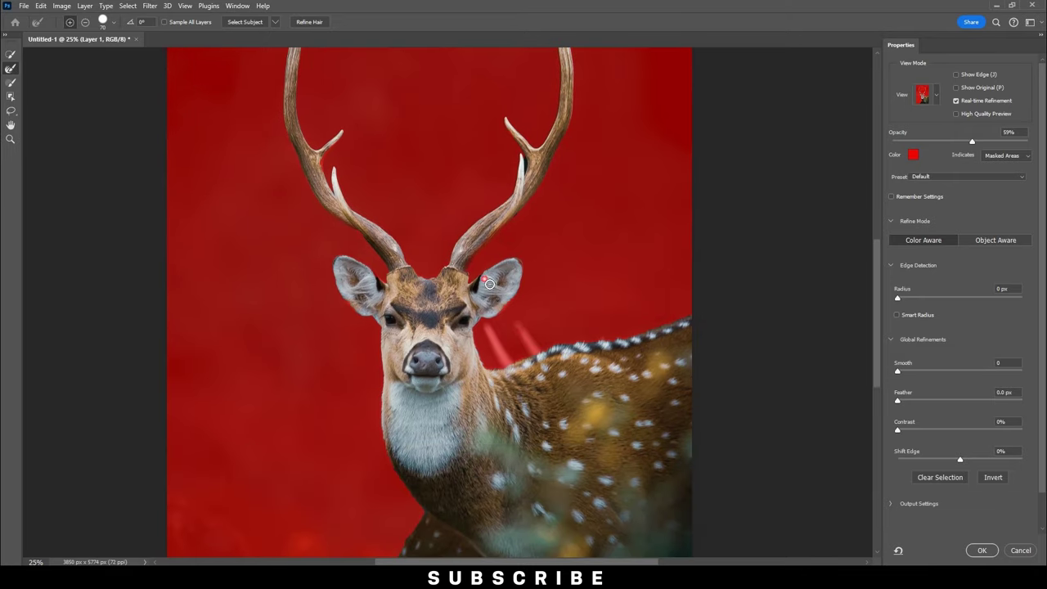
pyautogui.moveTo(342, 274); pyautogui.dragTo(512, 236)
# - Compare Overlay and black-and-white previews, then refine the right and left antler edges
pyautogui.click(932, 89)
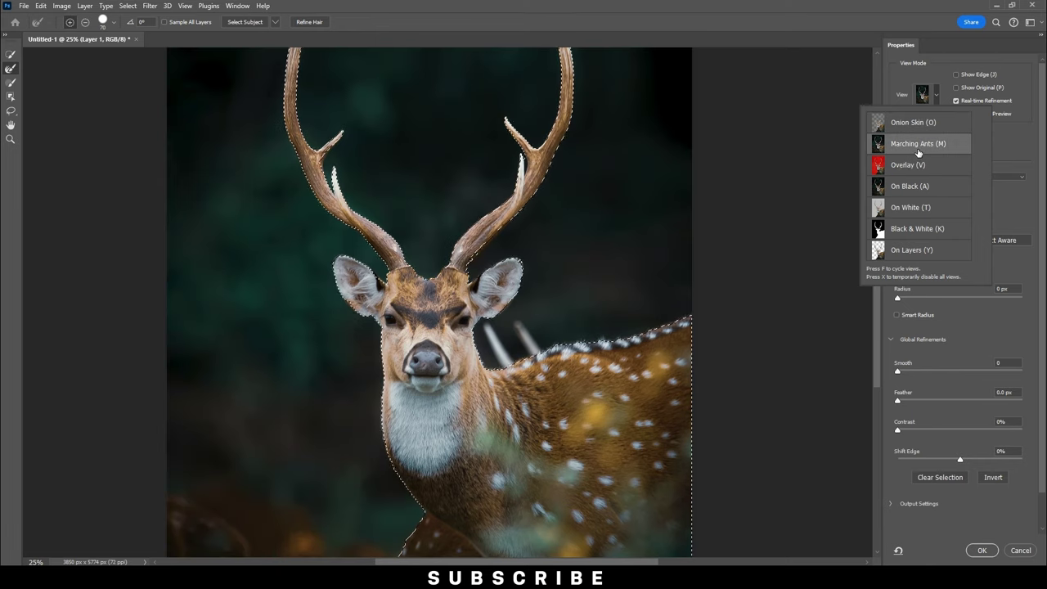
pyautogui.click(912, 167)
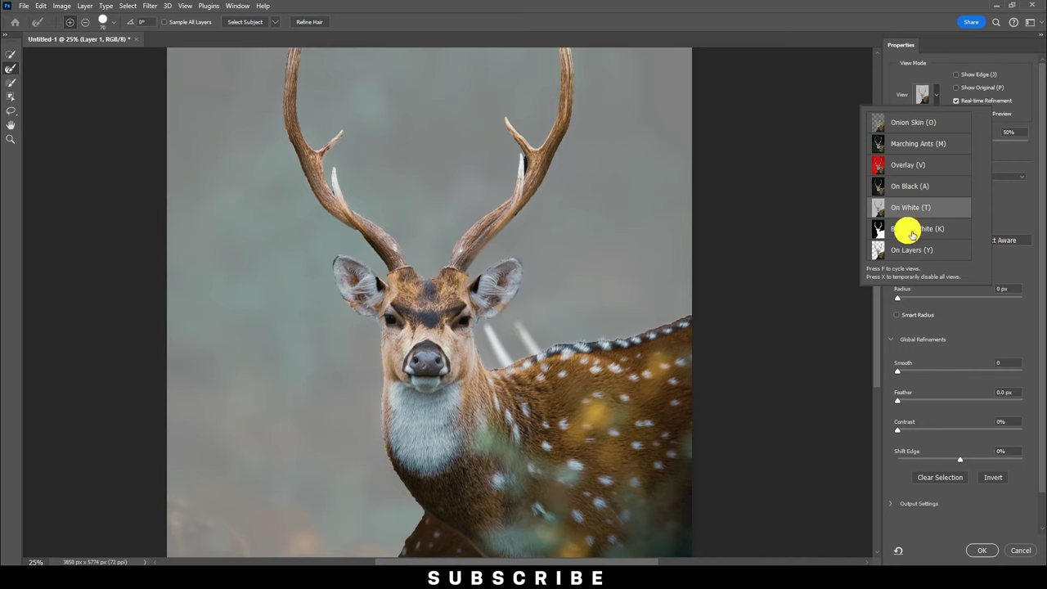
pyautogui.click(911, 232)
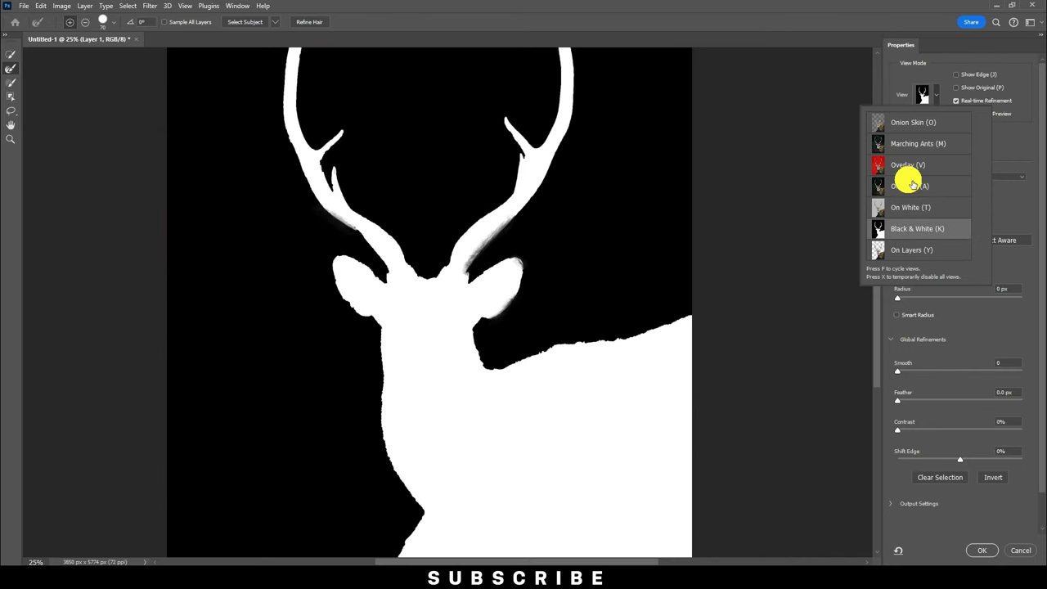
pyautogui.click(685, 251)
pyautogui.moveTo(635, 287)
pyautogui.mouseDown()
pyautogui.moveTo(621, 74)
pyautogui.moveTo(598, 367)
pyautogui.mouseUp()
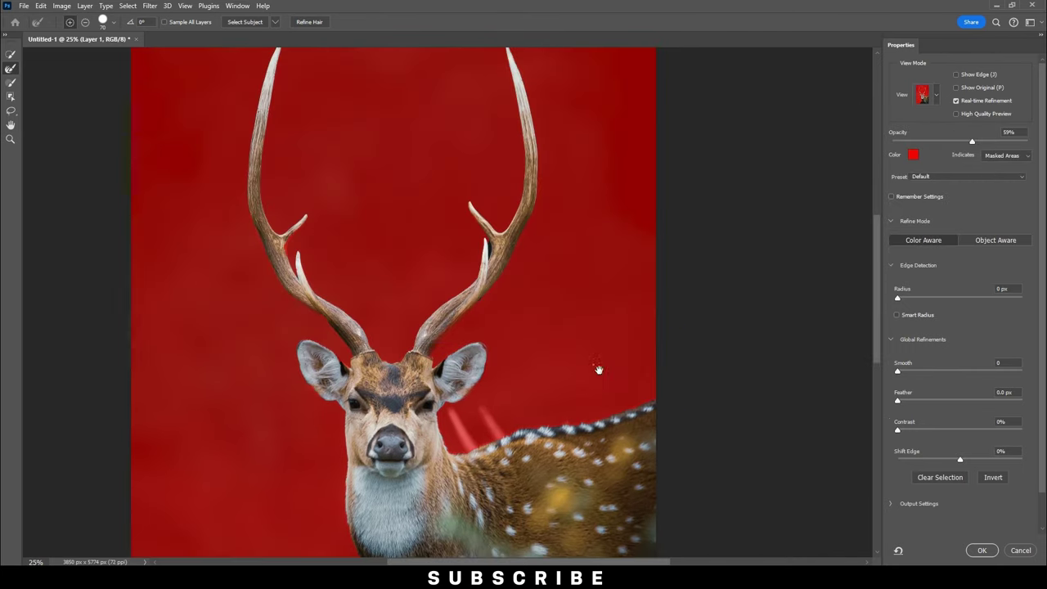
pyautogui.click(502, 256)
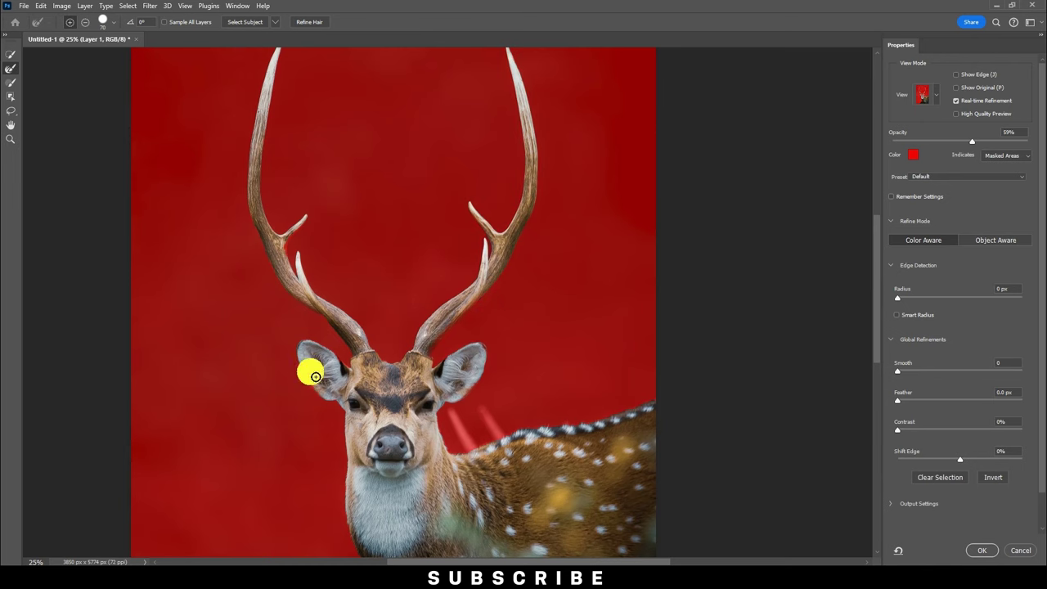
pyautogui.moveTo(311, 369); pyautogui.dragTo(280, 360)
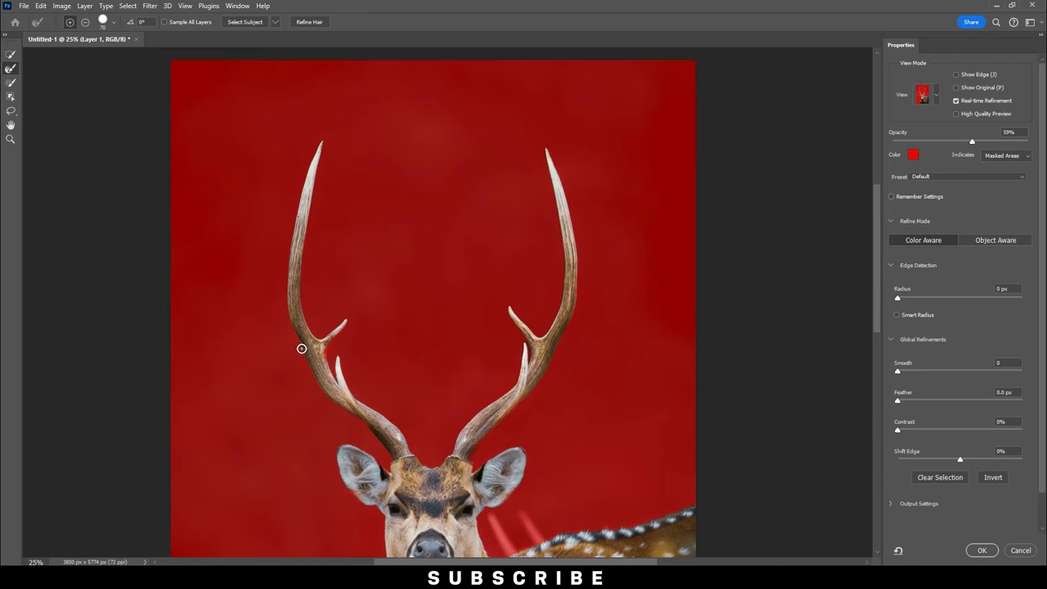
pyautogui.click(308, 388)
pyautogui.moveTo(474, 374); pyautogui.dragTo(494, 188)
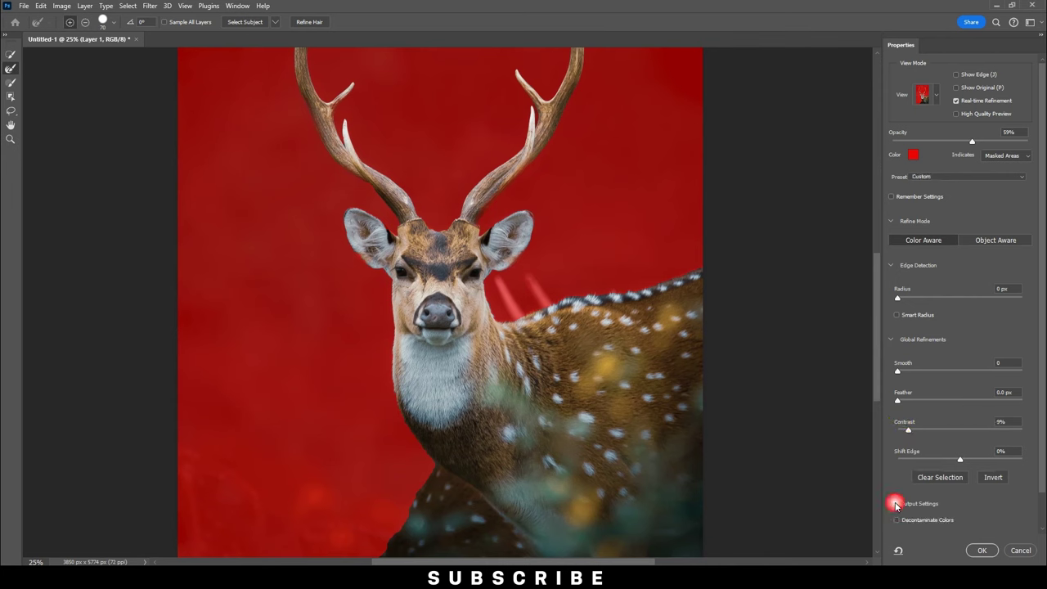
# - Output the refined deer selection to a new layer with layer mask
pyautogui.click(896, 504)
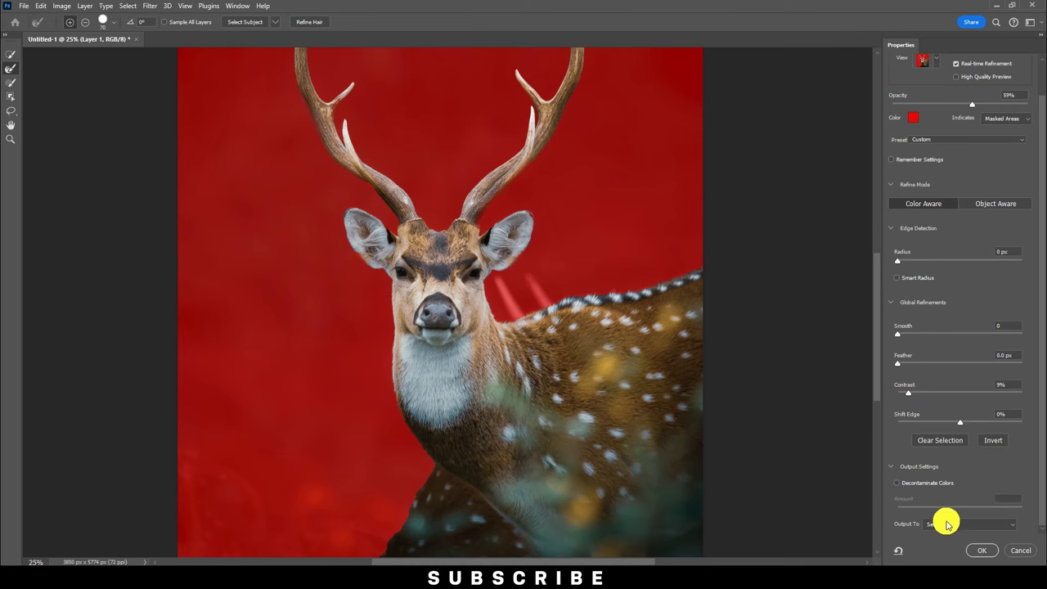
pyautogui.click(947, 524)
pyautogui.click(949, 538)
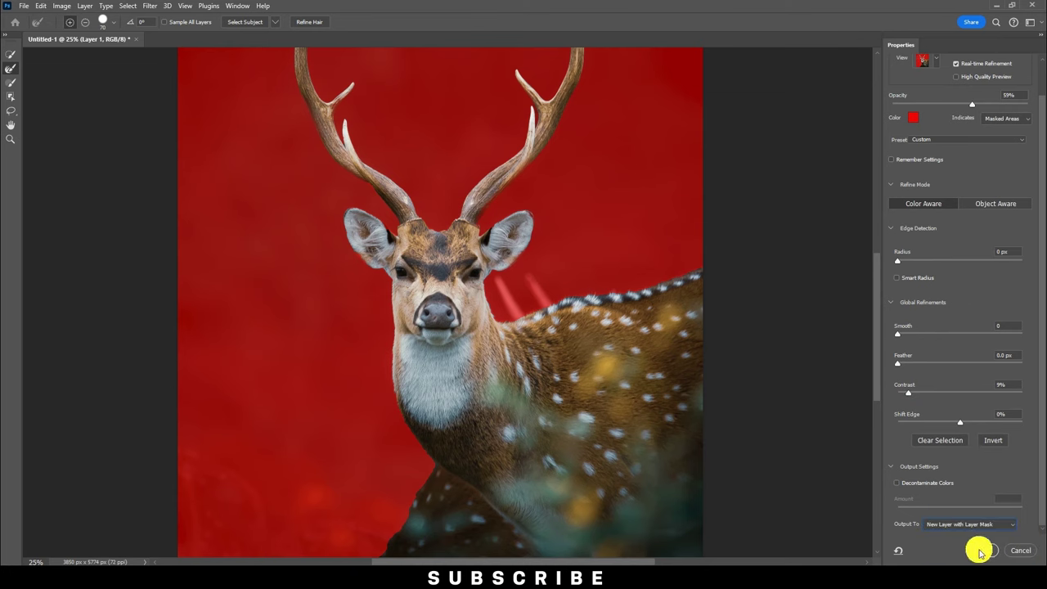
pyautogui.click(982, 550)
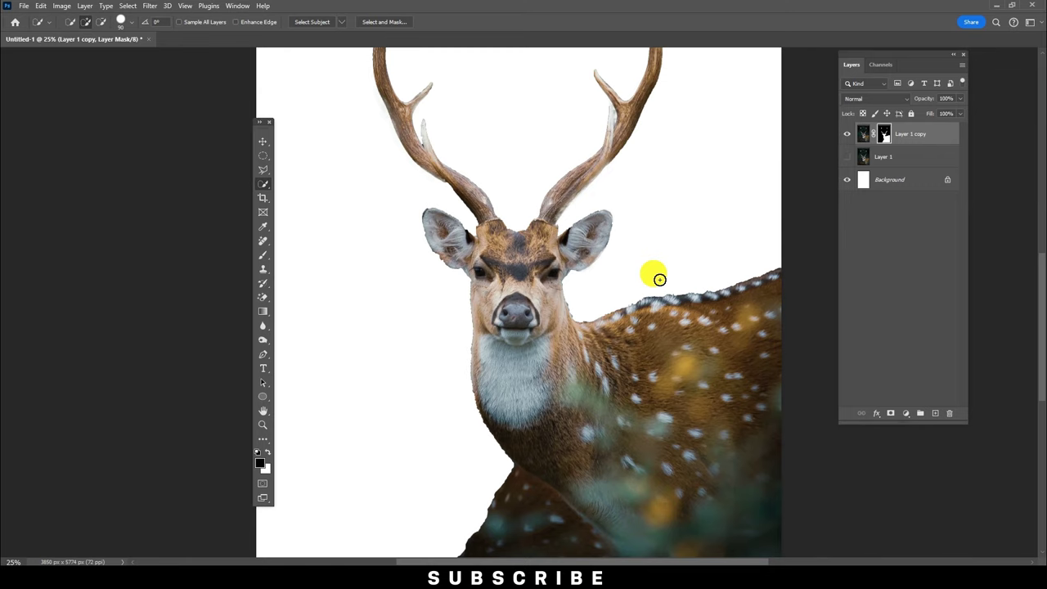
# - Show the original Layer 1 beneath and load Layer 1 copy's mask as a selection
pyautogui.moveTo(660, 279); pyautogui.dragTo(624, 379)
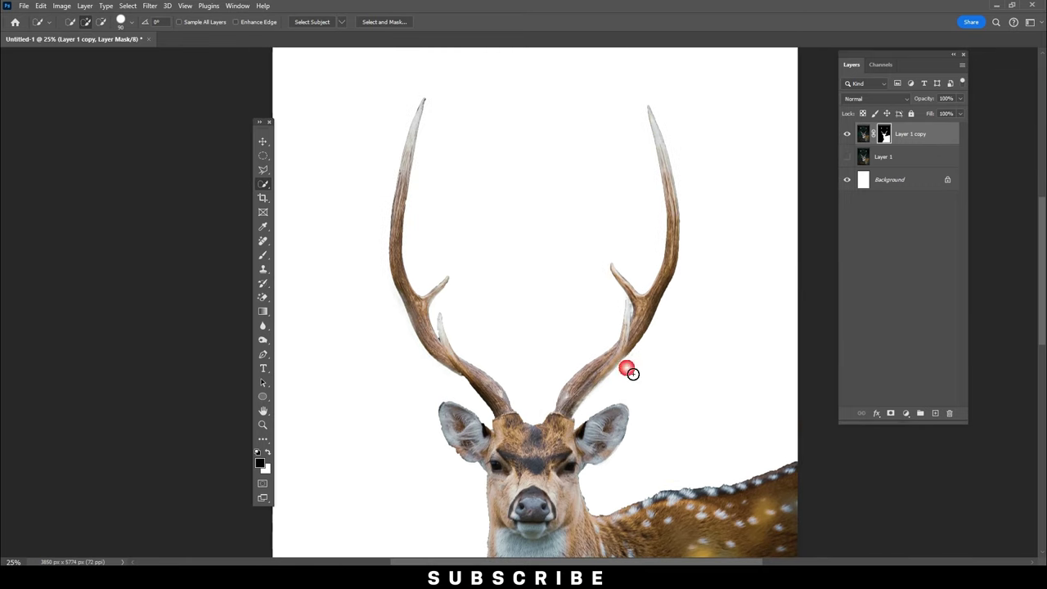
pyautogui.click(848, 156)
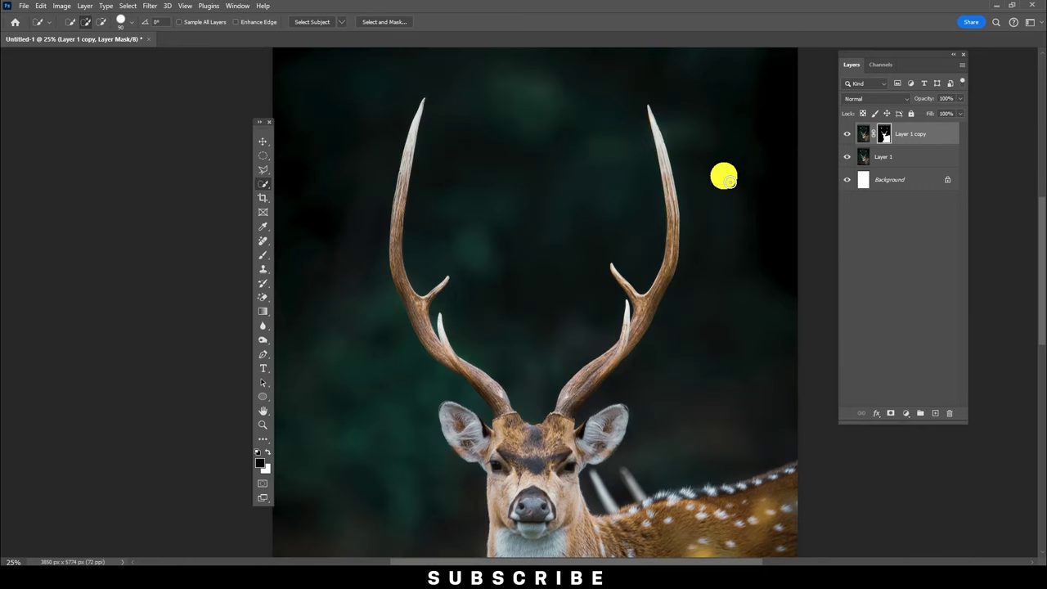
pyautogui.click(900, 158)
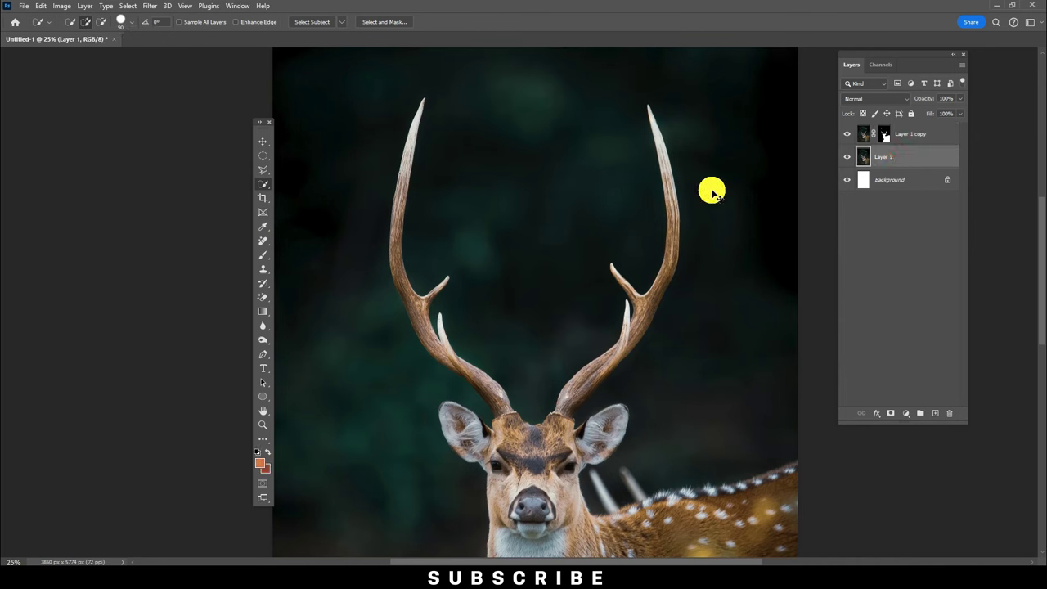
pyautogui.click(884, 134)
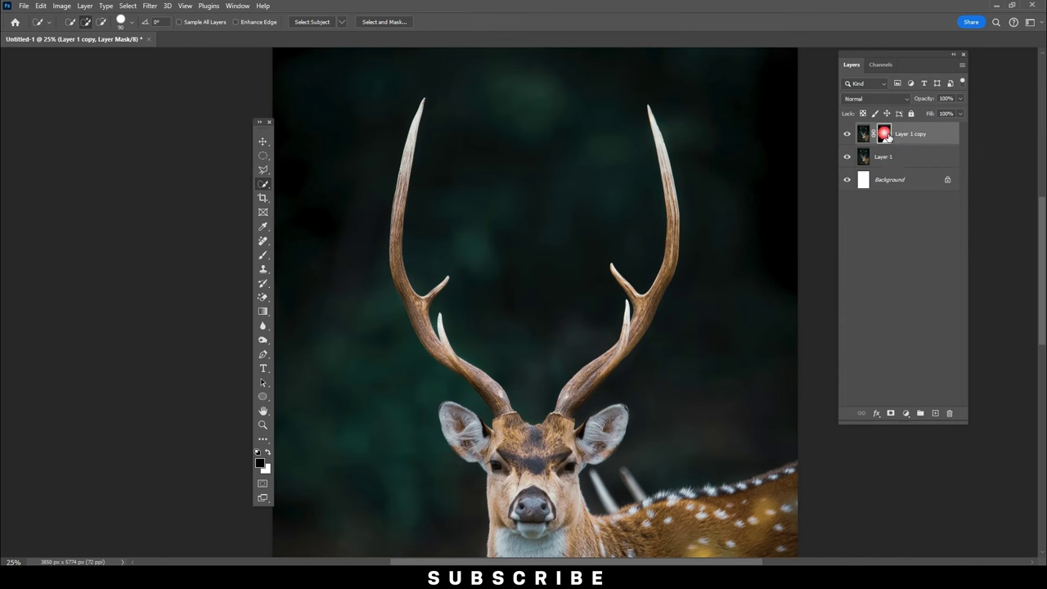
pyautogui.keyDown('ctrl'); pyautogui.click(883, 134); pyautogui.keyUp('ctrl')
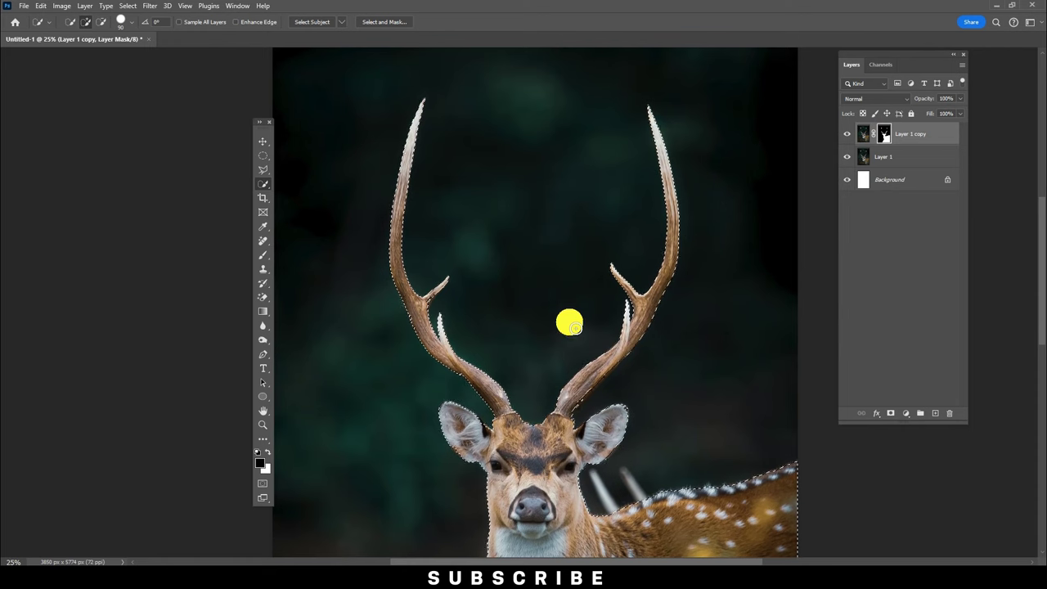
# - Subtract the deer's body from the selection with a Polygonal Lasso outline, leaving only the antlers
pyautogui.click(404, 475)
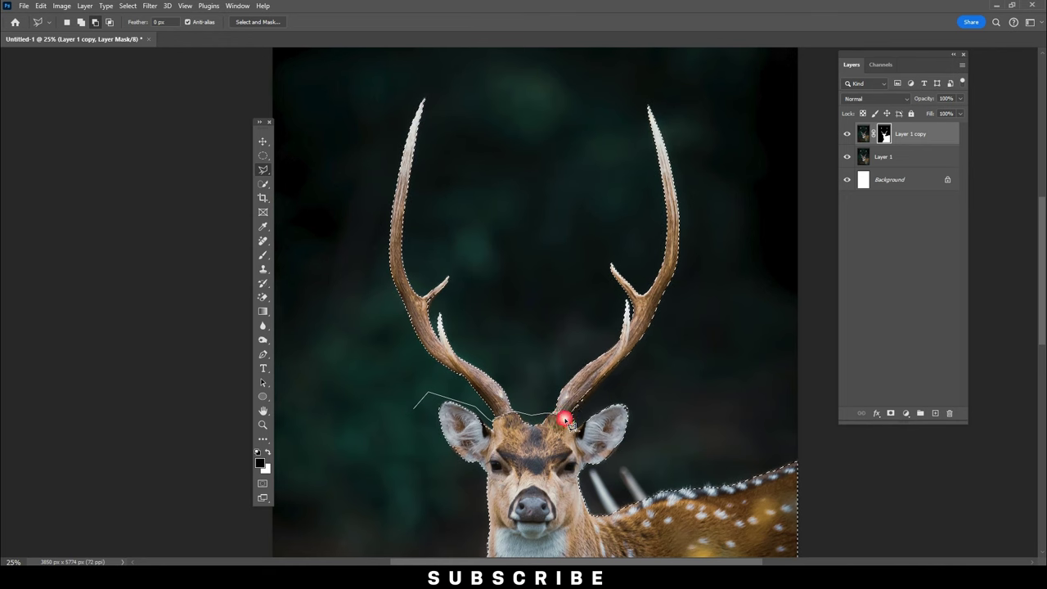
pyautogui.click(673, 397)
pyautogui.click(883, 481)
pyautogui.scroll(-2, 860, 519)
pyautogui.click(882, 537)
pyautogui.scroll(-3, 848, 536)
pyautogui.click(778, 454)
pyautogui.click(750, 501)
pyautogui.click(378, 490)
pyautogui.click(330, 458)
pyautogui.click(328, 247)
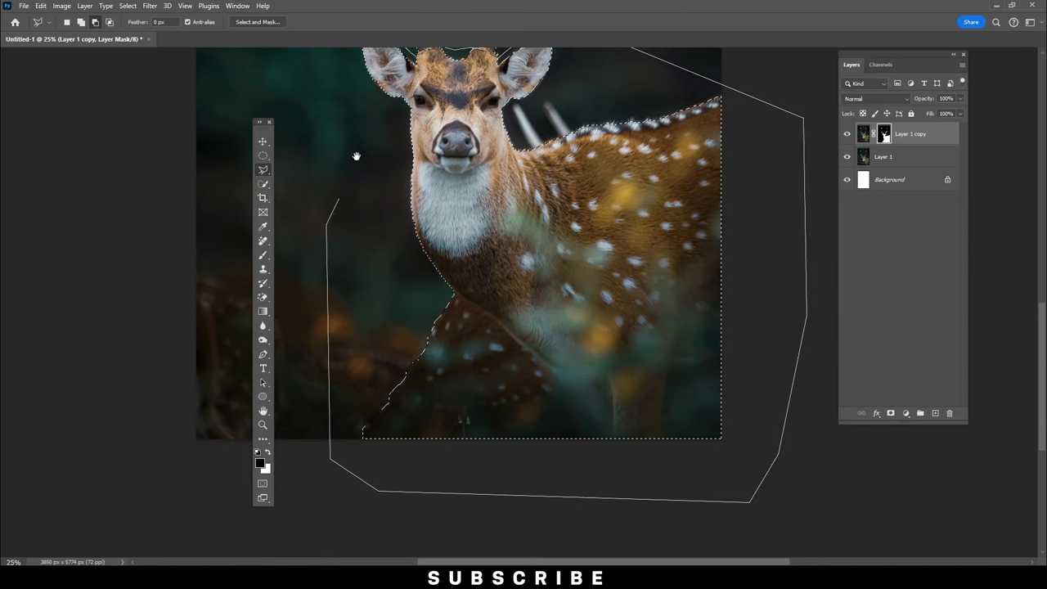
pyautogui.scroll(5, 355, 156)
pyautogui.click(470, 461)
pyautogui.doubleClick(470, 424)
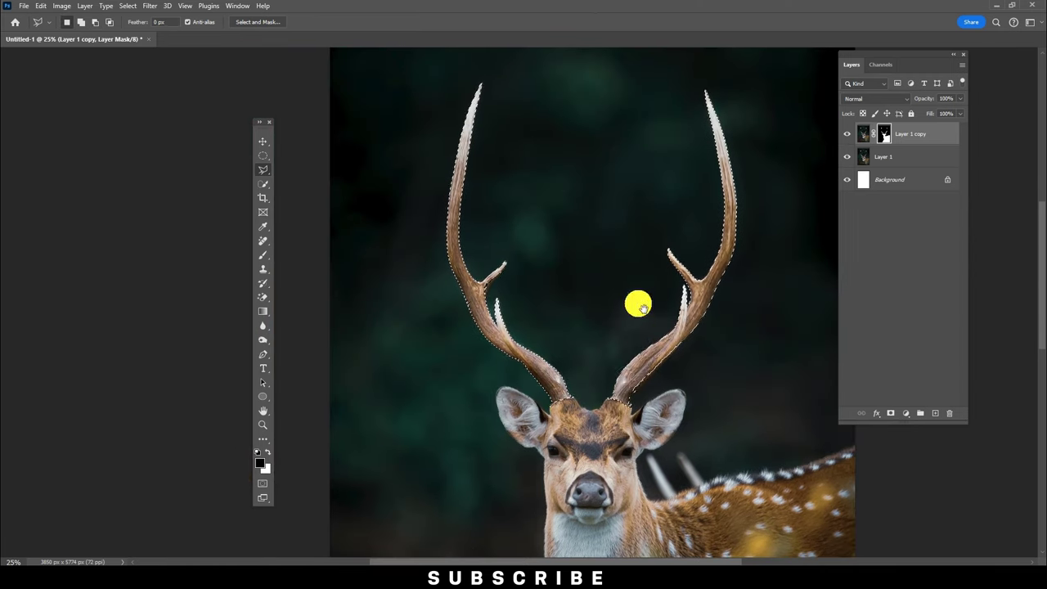
pyautogui.moveTo(636, 300); pyautogui.dragTo(620, 338)
# - Add a new empty Layer 2 and place it inside Group 1
pyautogui.click(865, 133)
pyautogui.hotkey('ctrl', 'd')
pyautogui.hotkey('ctrl', 'shift', 'alt', 'n')
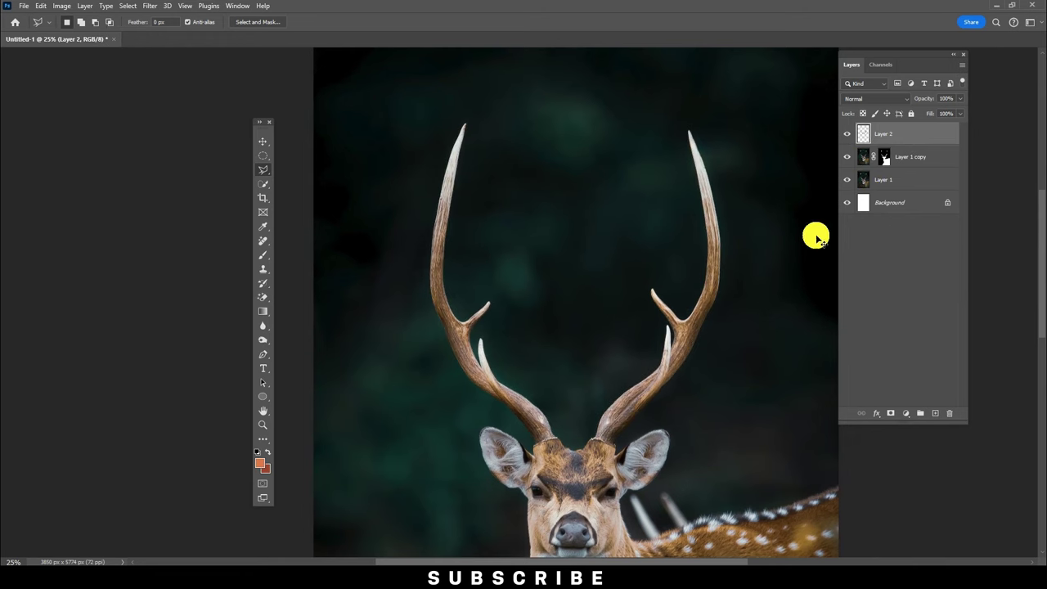
pyautogui.hotkey('ctrl', 'g')
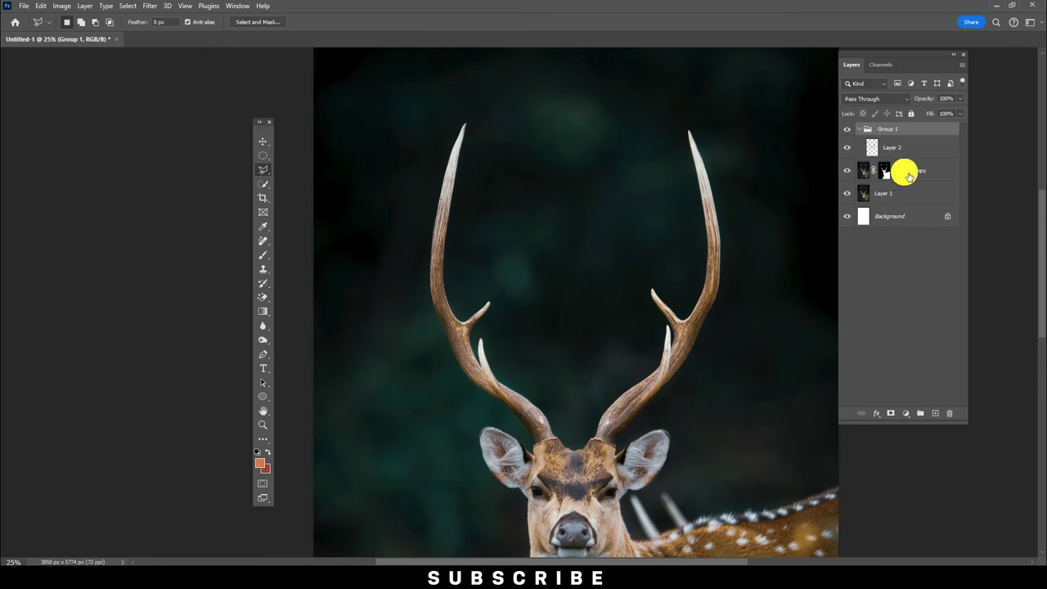
# - Hide Group 1 and add a Color Lookup adjustment set to Moonlight.3DL above Layer 1
pyautogui.click(847, 130)
pyautogui.click(897, 171)
pyautogui.click(910, 413)
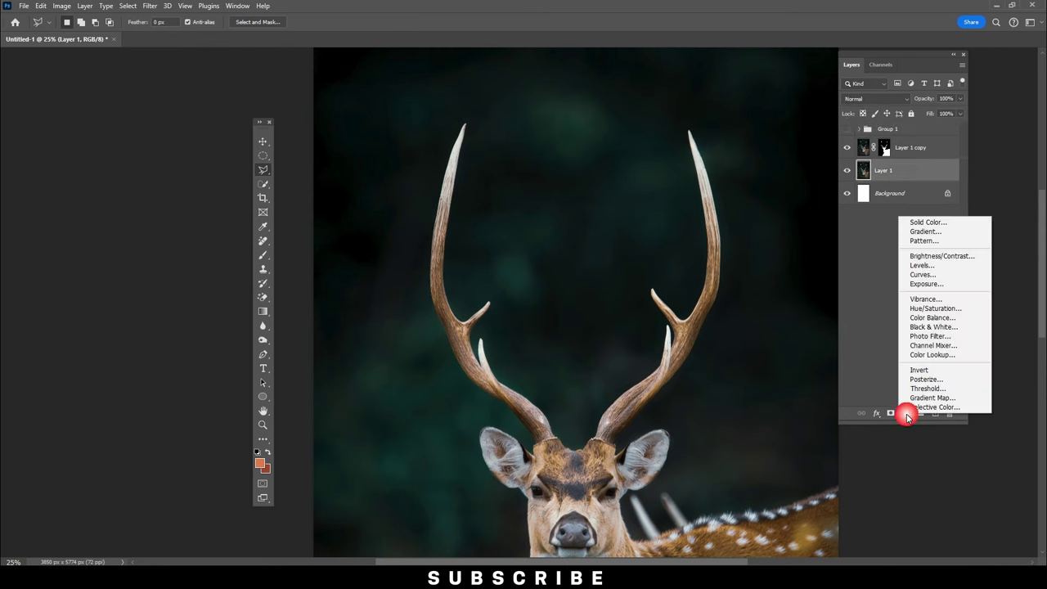
pyautogui.click(934, 353)
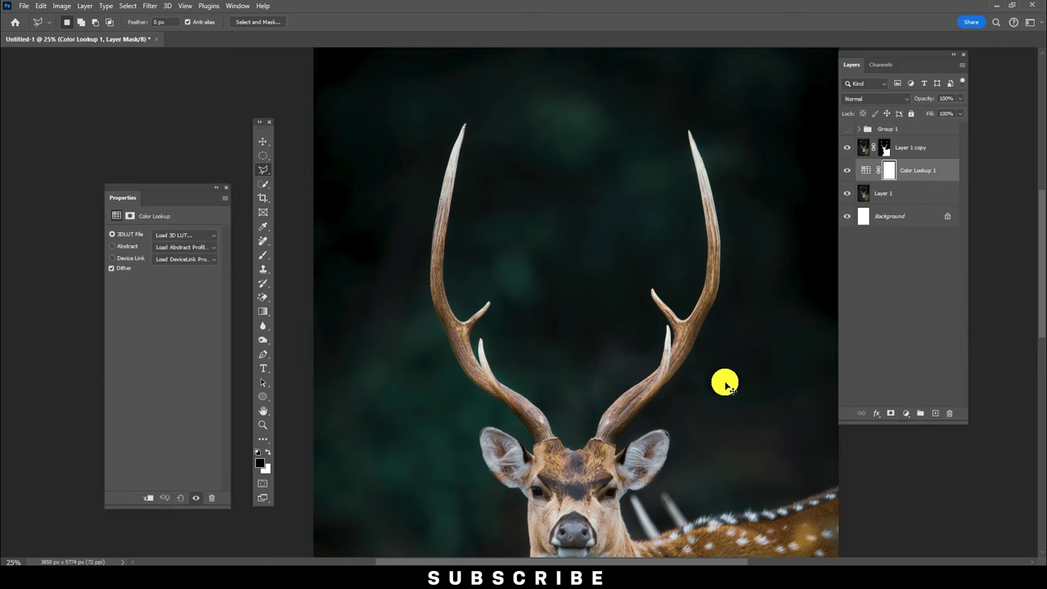
pyautogui.click(865, 170)
pyautogui.click(184, 235)
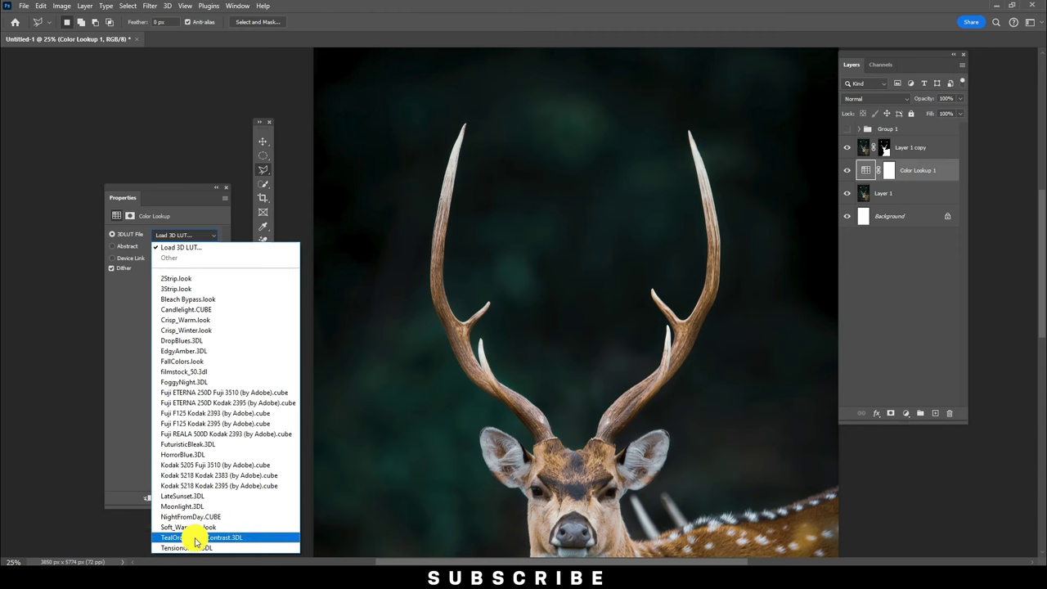
pyautogui.click(183, 506)
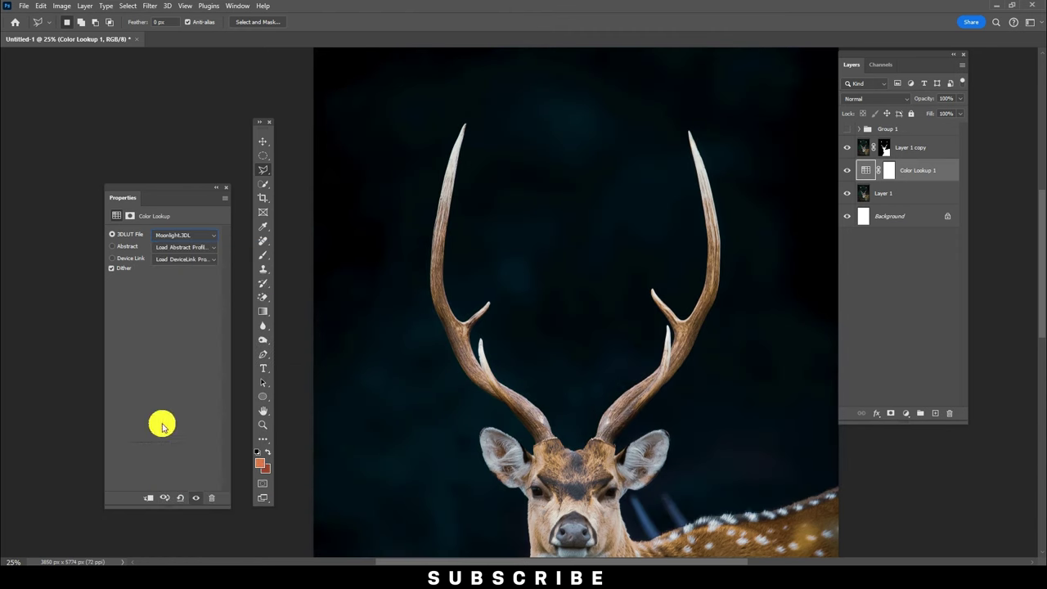
pyautogui.moveTo(593, 393)
pyautogui.mouseDown()
pyautogui.moveTo(611, 317)
pyautogui.moveTo(596, 466)
pyautogui.moveTo(605, 234)
pyautogui.moveTo(630, 475)
pyautogui.mouseUp()
pyautogui.hotkey('ctrl', '-')
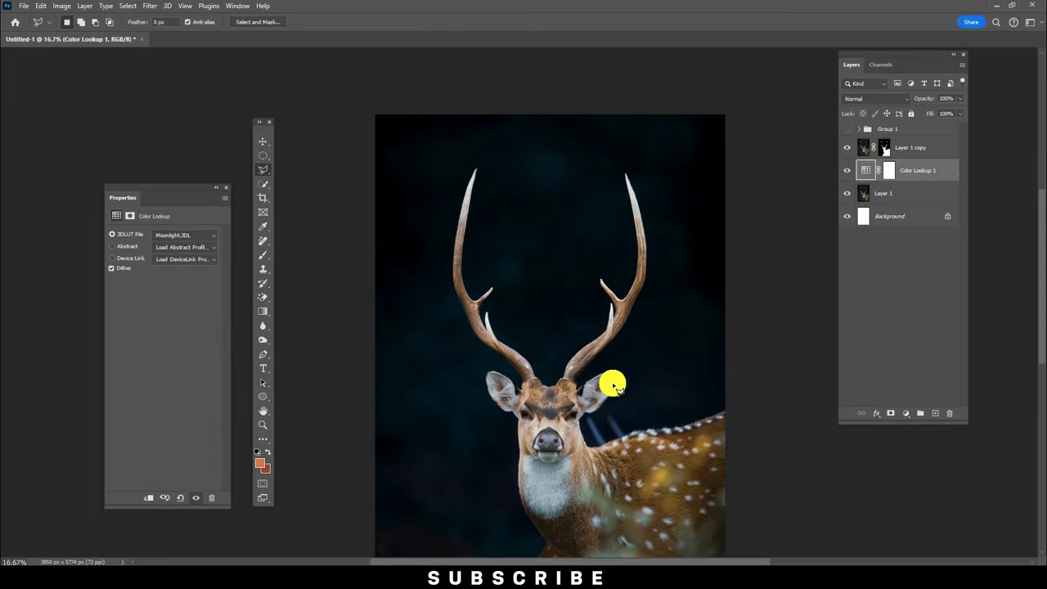
pyautogui.moveTo(598, 381); pyautogui.dragTo(605, 304)
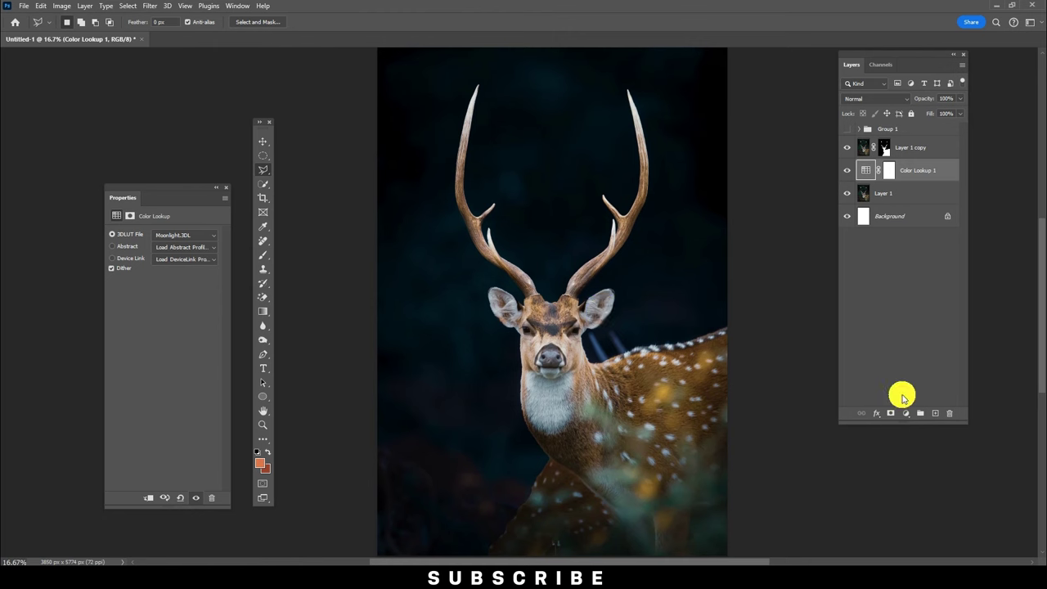
# - Add a Warming Filter (85) Photo Filter with its Fill at about 47%
pyautogui.click(905, 413)
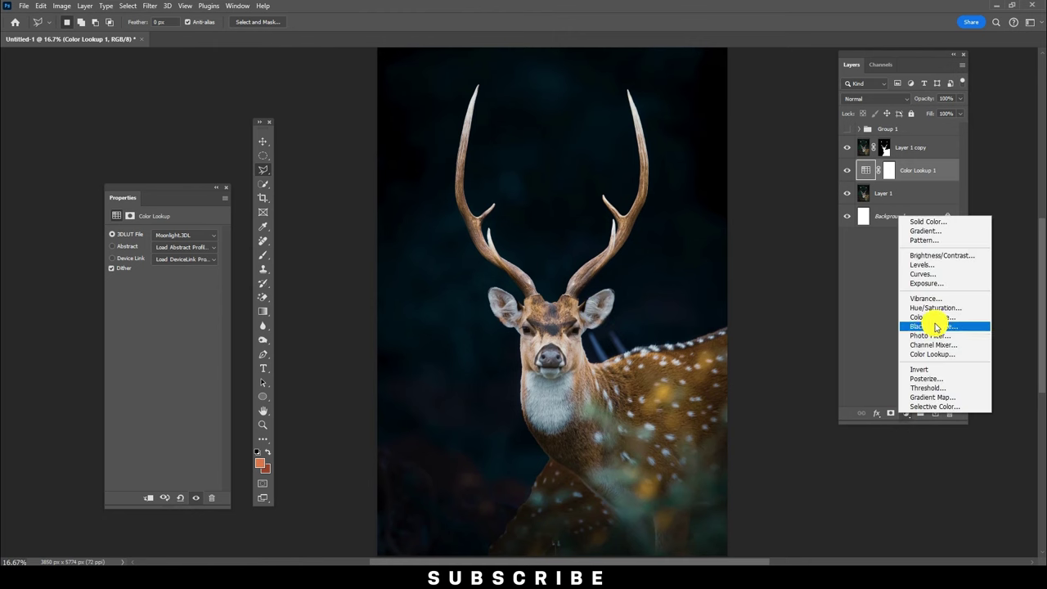
pyautogui.click(930, 336)
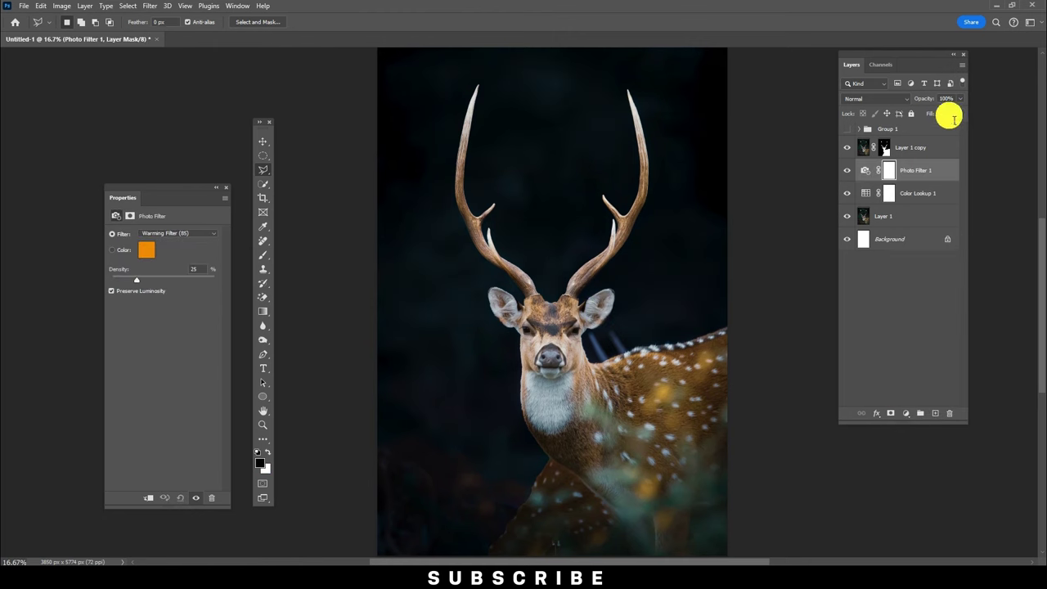
pyautogui.click(961, 113)
pyautogui.moveTo(940, 127); pyautogui.dragTo(917, 129)
pyautogui.click(883, 283)
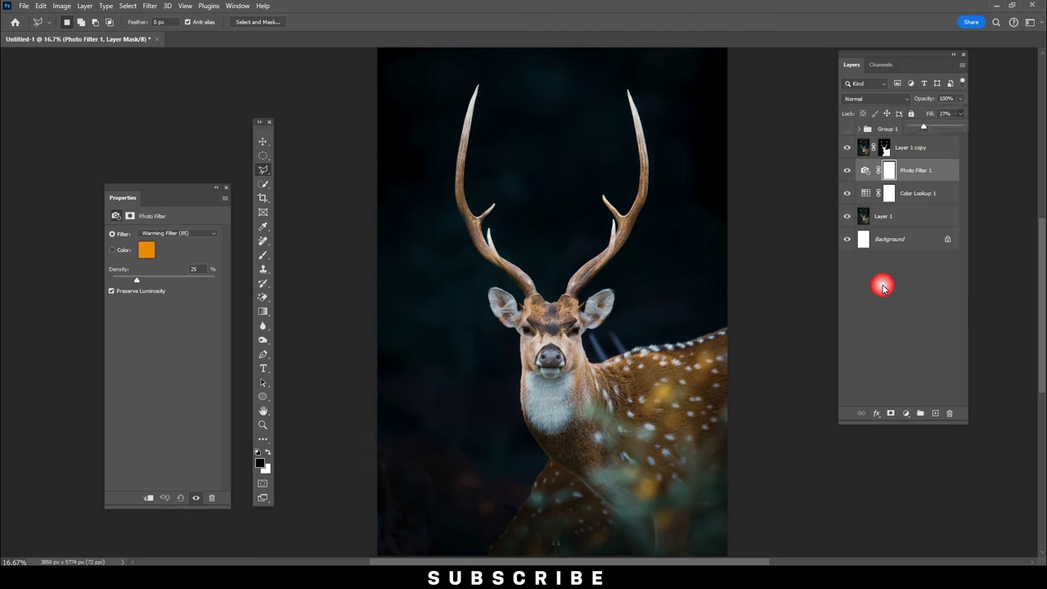
pyautogui.click(924, 170)
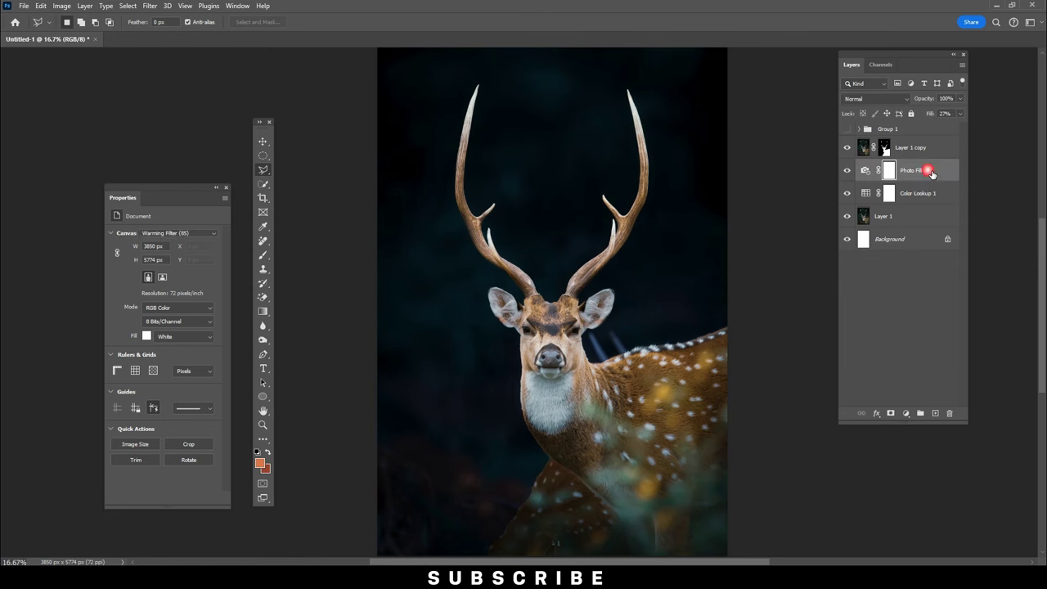
pyautogui.click(960, 114)
pyautogui.moveTo(923, 128); pyautogui.dragTo(937, 128)
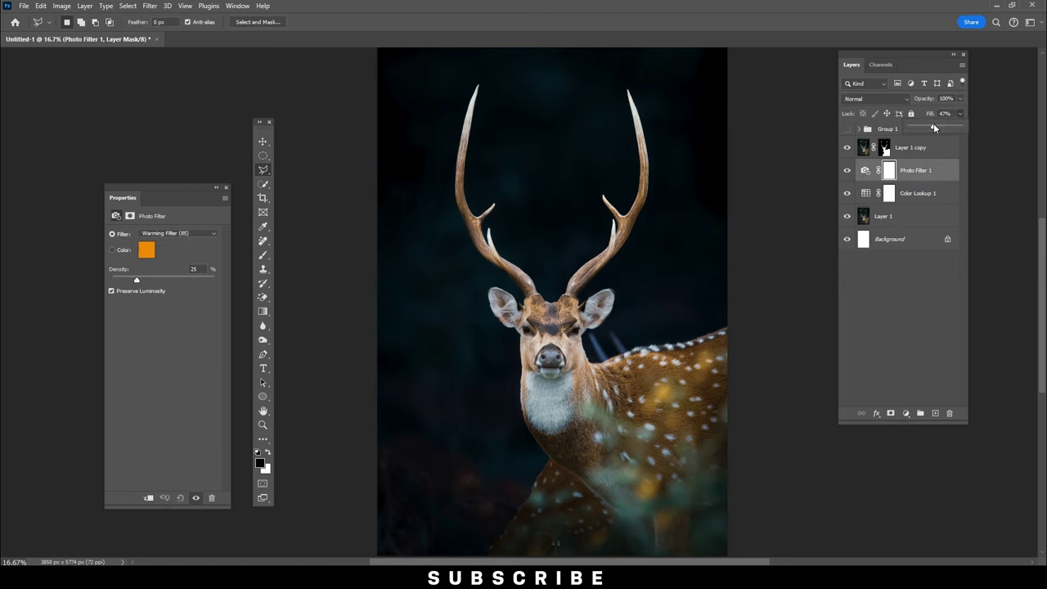
pyautogui.click(883, 129)
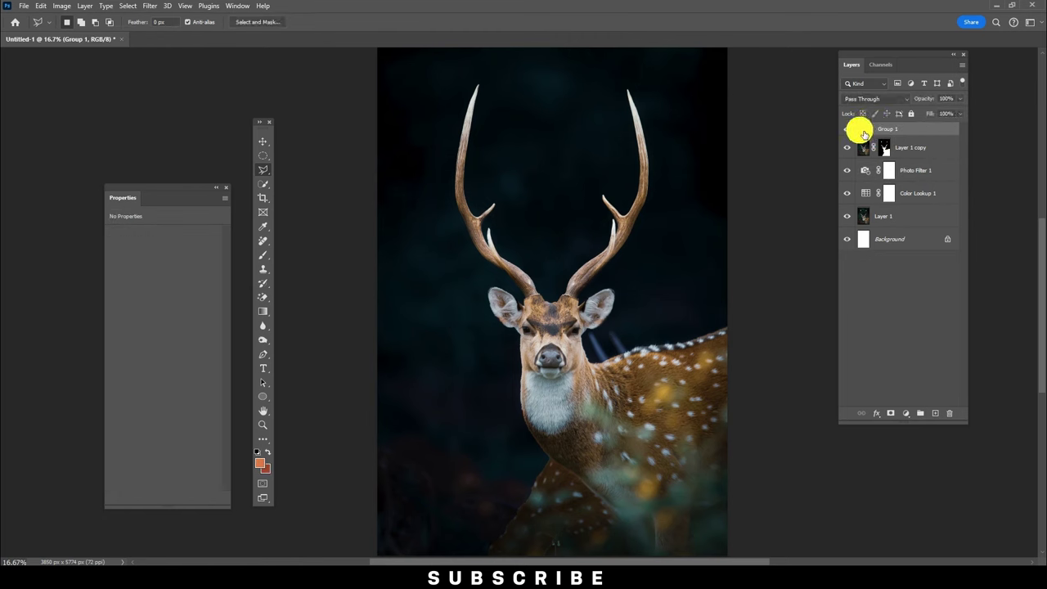
# - Make Layer 2 a smart object in Group 1 and blend its duplicate as Linear Dodge (Add)
pyautogui.hotkey('ctrl', 'shift', 'alt', 'n')
pyautogui.rightClick(907, 148)
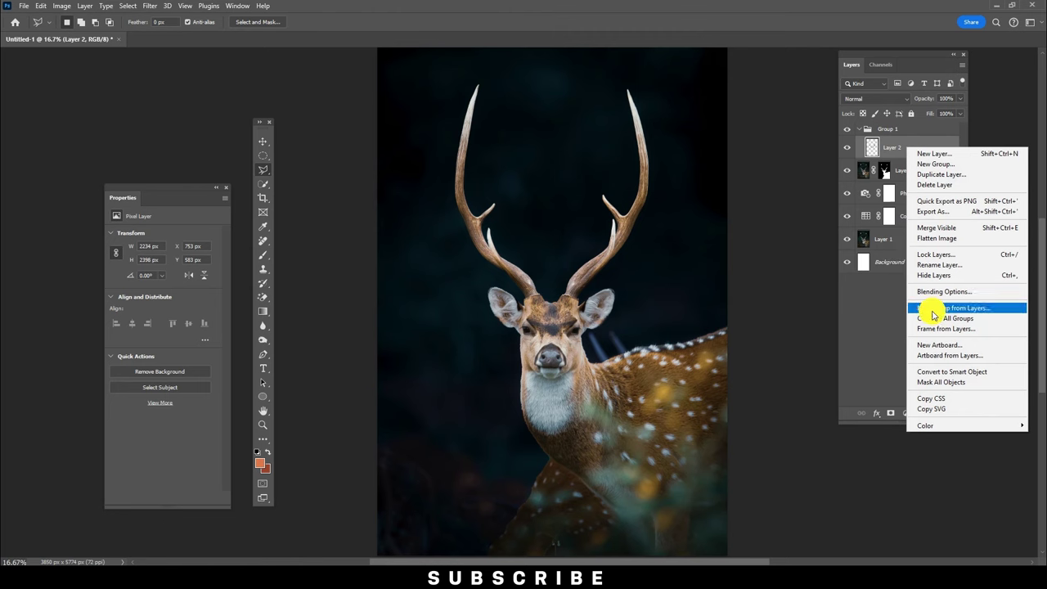
pyautogui.click(939, 371)
pyautogui.moveTo(900, 149); pyautogui.dragTo(935, 412)
pyautogui.click(874, 98)
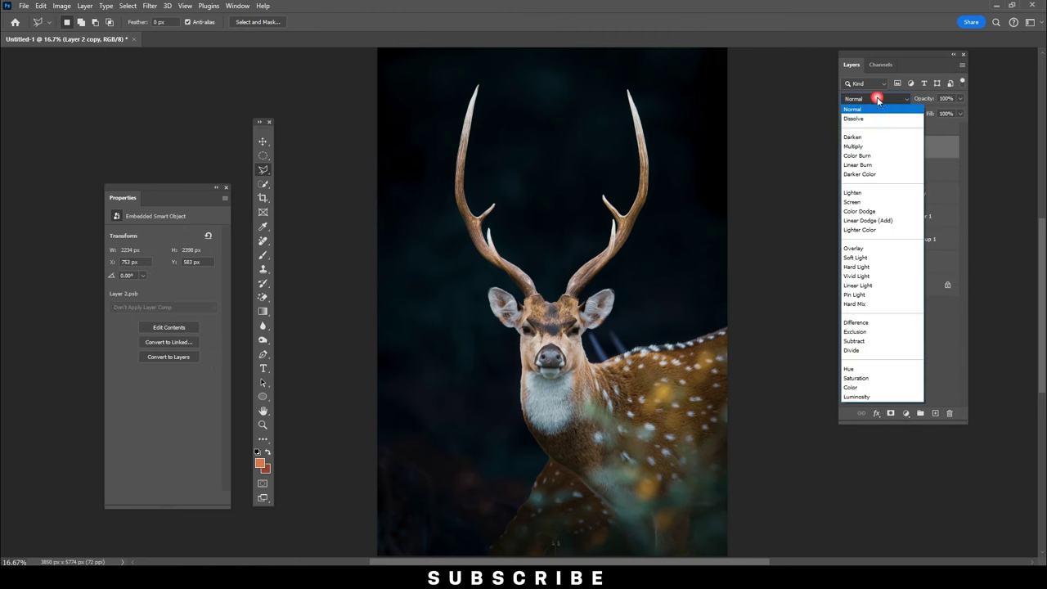
pyautogui.click(871, 218)
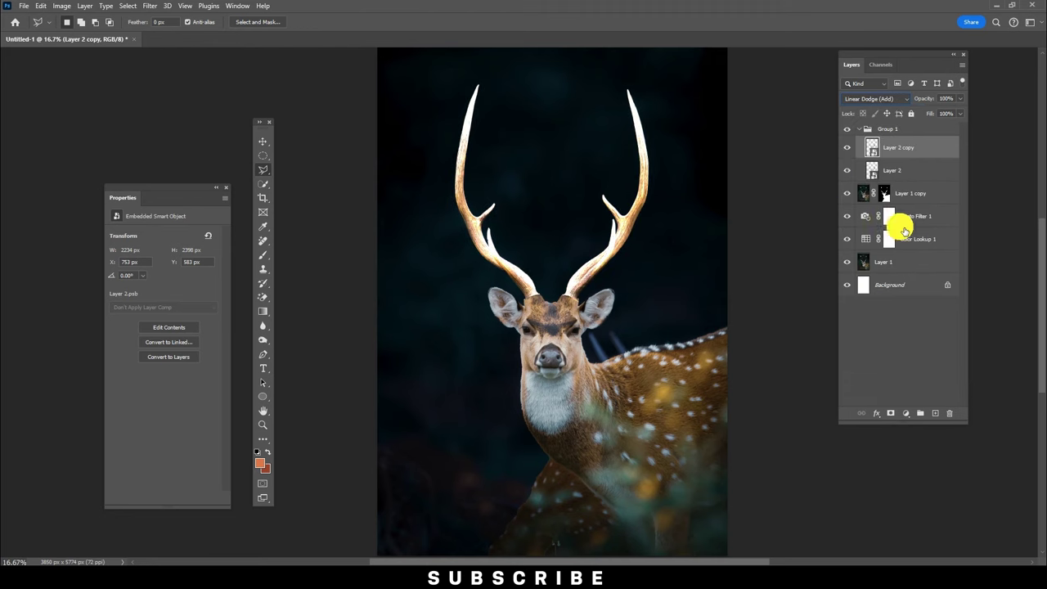
pyautogui.click(847, 148)
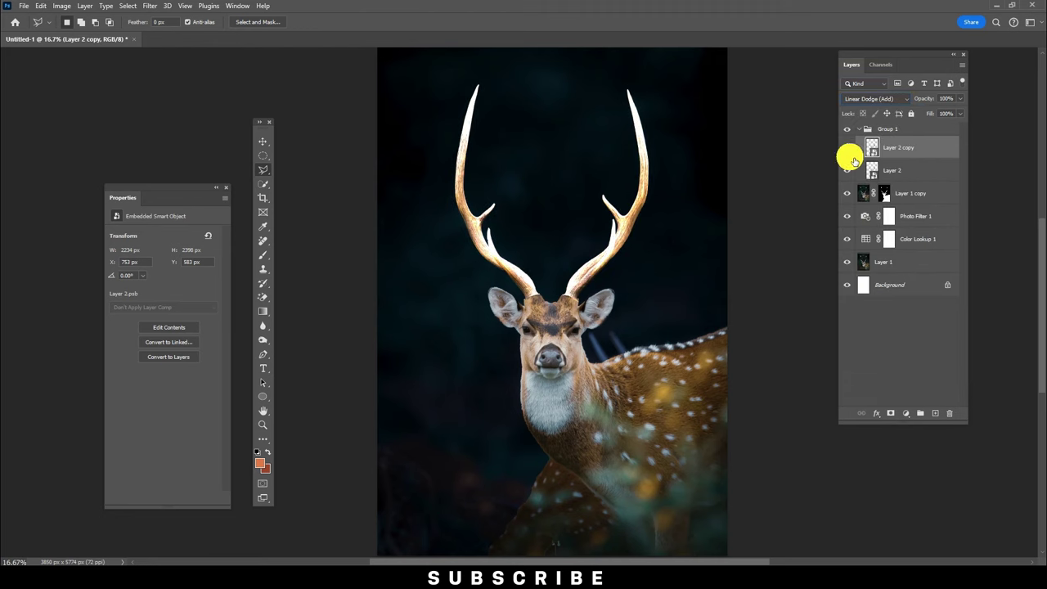
# - Gaussian-blur Layer 2 copy, then add a duplicate blurred at a 100-pixel radius
pyautogui.click(150, 6)
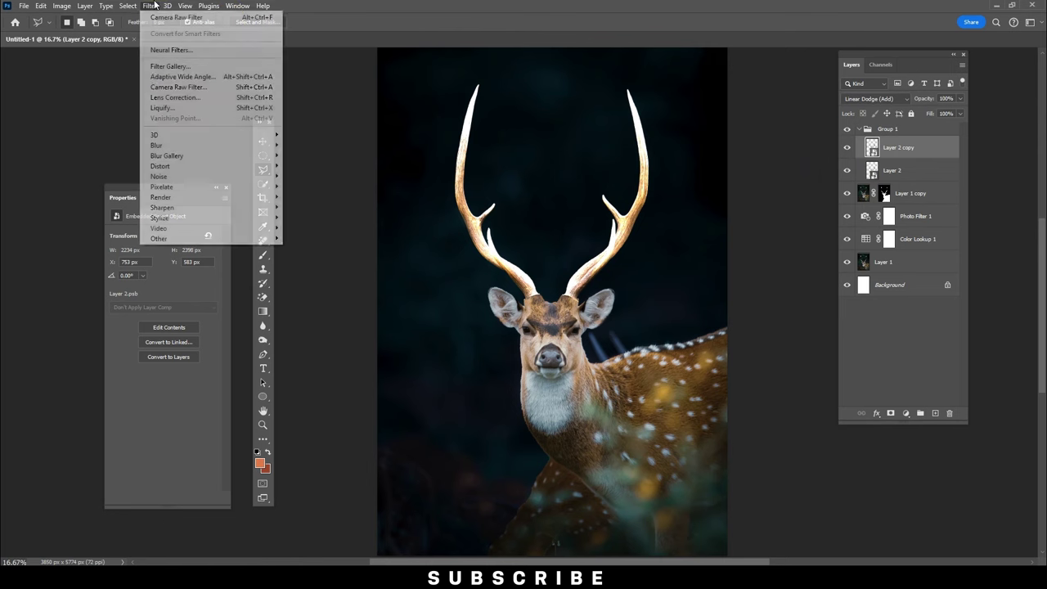
pyautogui.moveTo(156, 144)
pyautogui.click(313, 187)
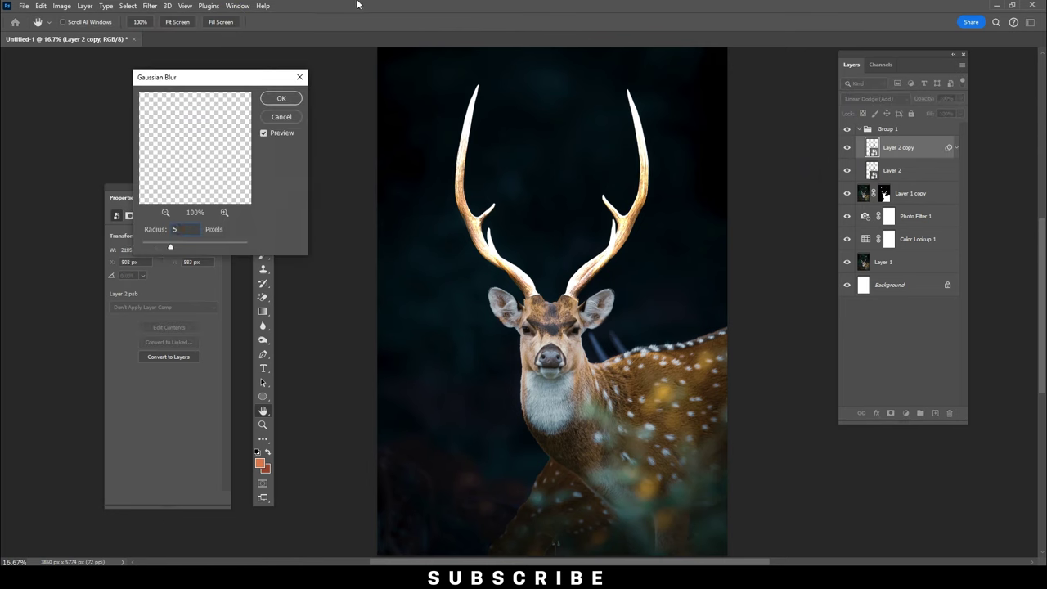
pyautogui.click(280, 98)
pyautogui.moveTo(903, 150); pyautogui.dragTo(934, 413)
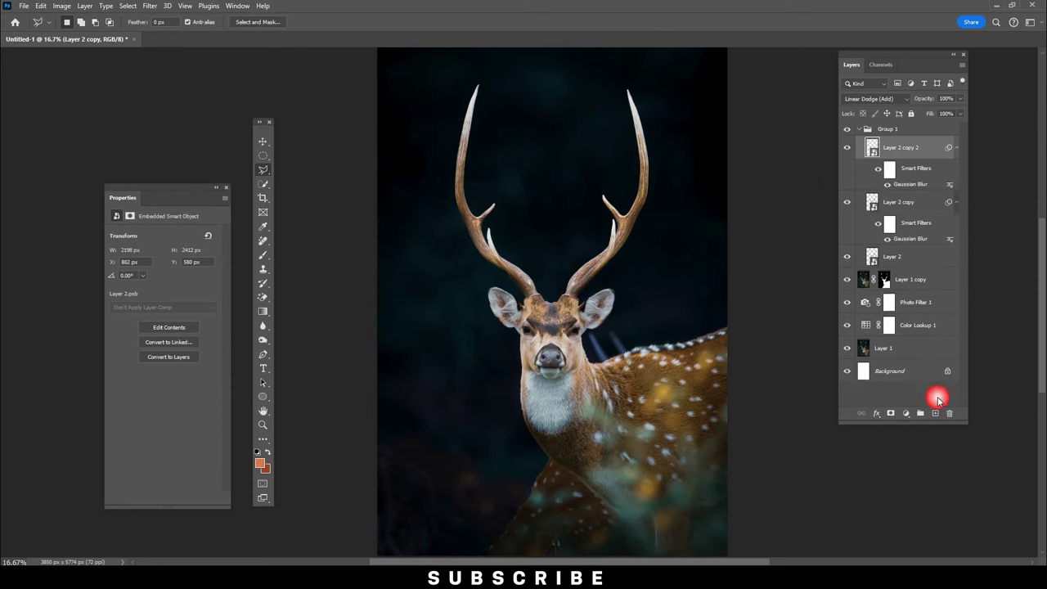
pyautogui.doubleClick(910, 185)
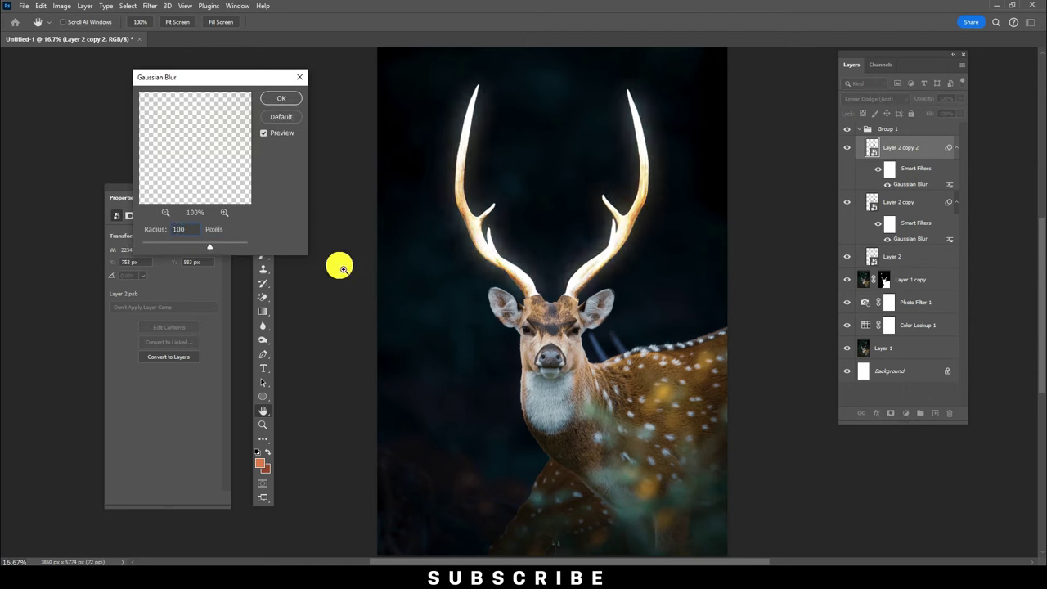
pyautogui.click(279, 99)
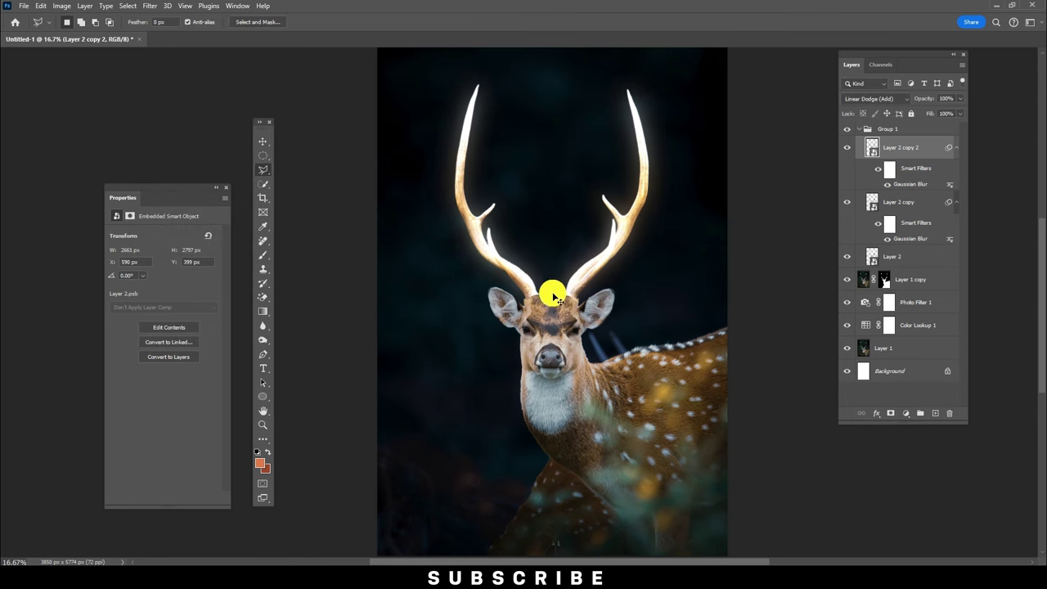
# - Add another glow duplicate with its Gaussian Blur smart filter raised to 250 pixels
pyautogui.moveTo(930, 147); pyautogui.dragTo(937, 415)
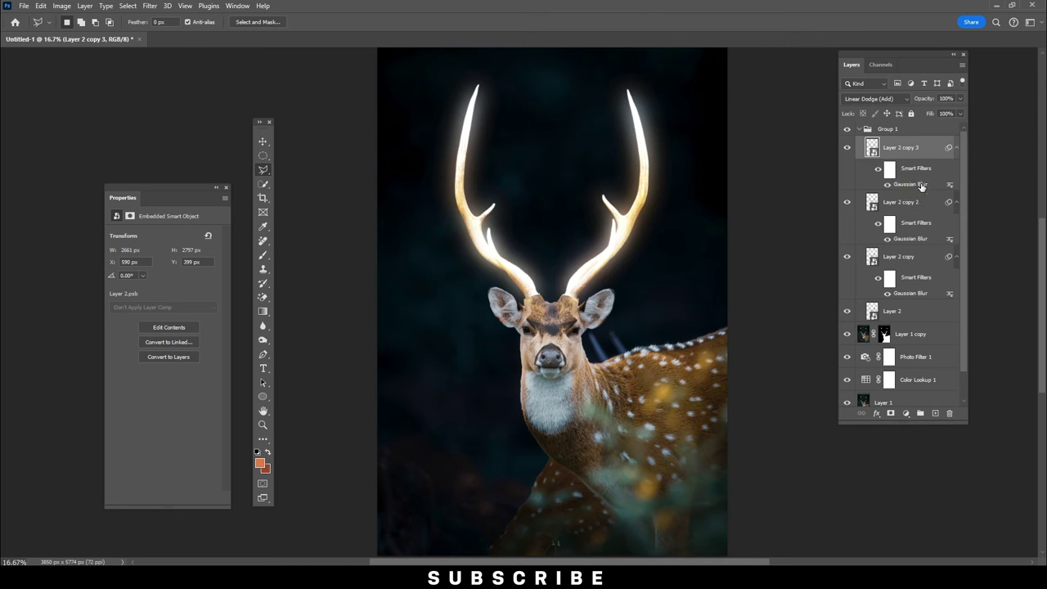
pyautogui.rightClick(914, 185)
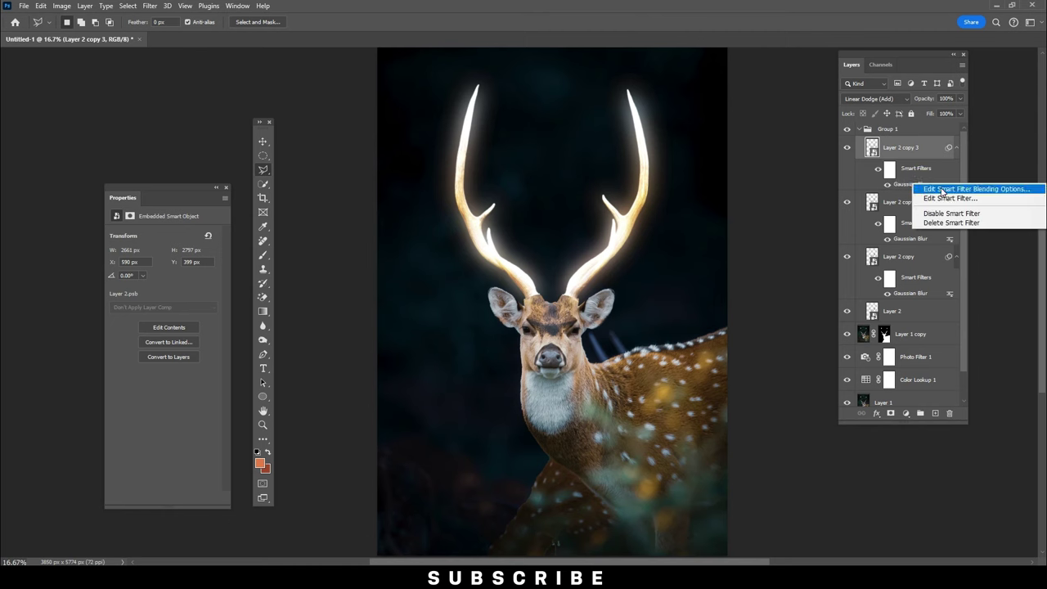
pyautogui.click(942, 189)
pyautogui.click(570, 139)
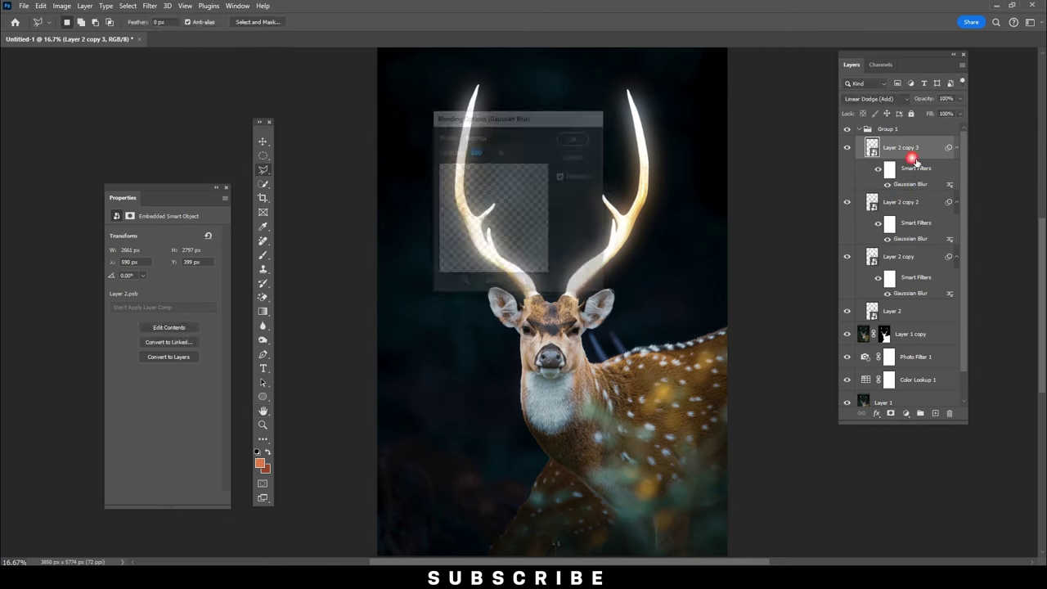
pyautogui.rightClick(918, 185)
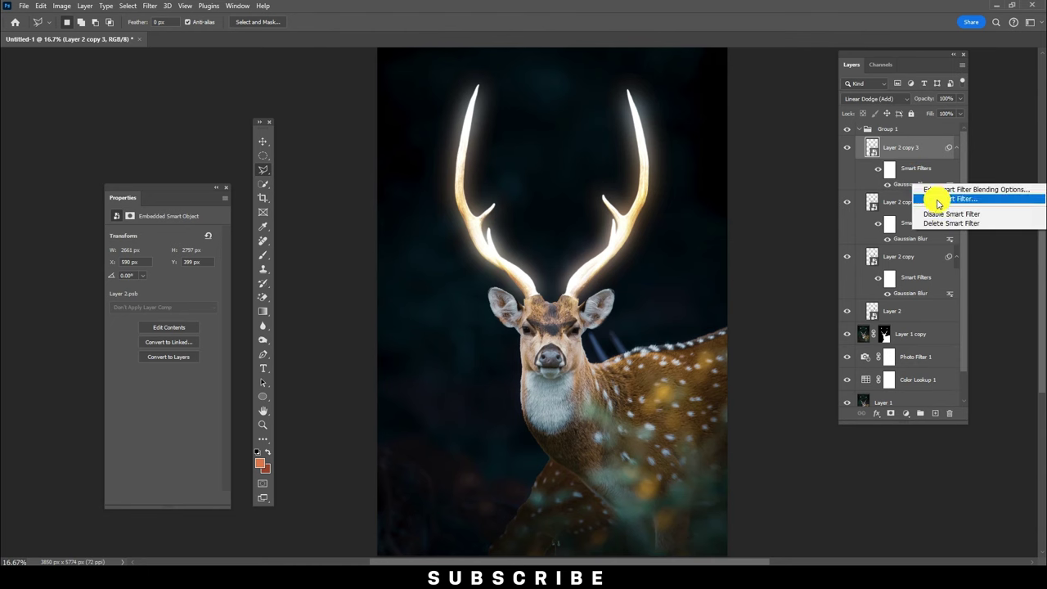
pyautogui.click(938, 200)
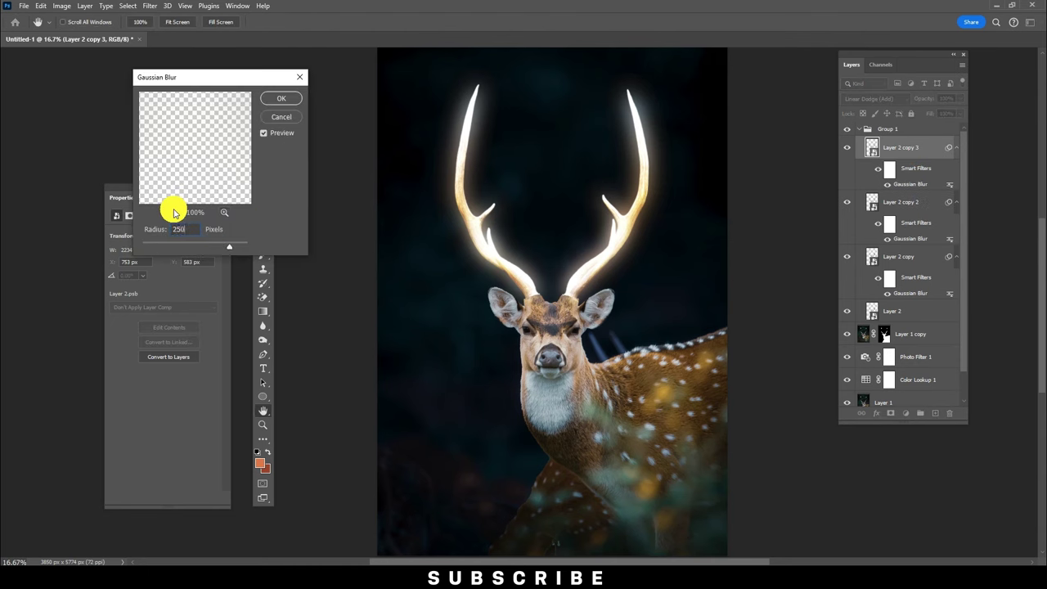
pyautogui.click(280, 99)
# - Add a fourth copy blurred at 500 pixels, collapse Group 1 and toggle it for comparison
pyautogui.moveTo(909, 154)
pyautogui.mouseDown()
pyautogui.moveTo(941, 377)
pyautogui.moveTo(935, 412)
pyautogui.mouseUp()
pyautogui.rightClick(912, 186)
pyautogui.click(932, 201)
pyautogui.write('5')
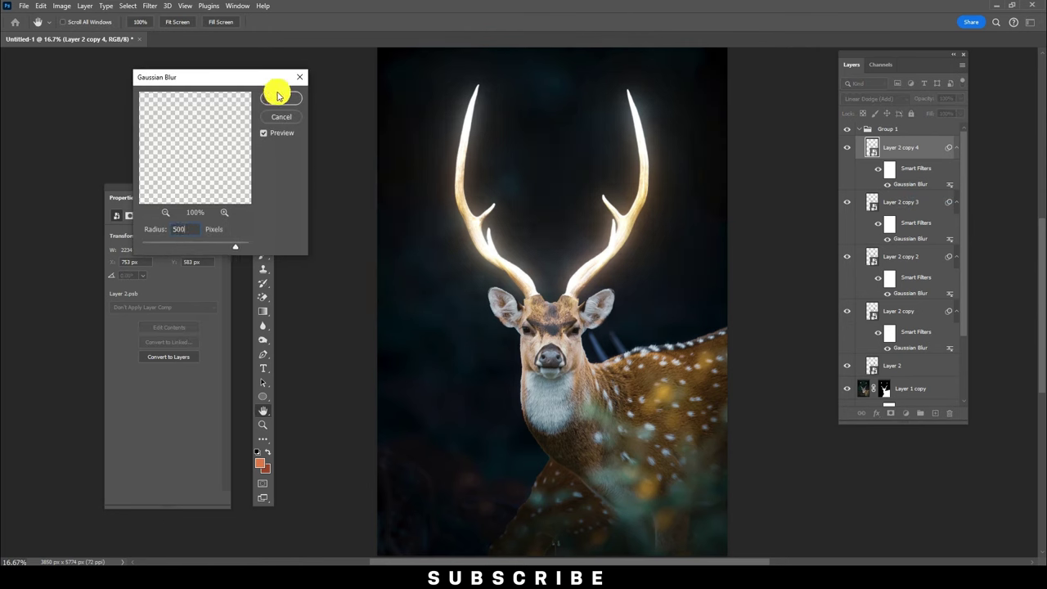
pyautogui.click(278, 96)
pyautogui.click(921, 144)
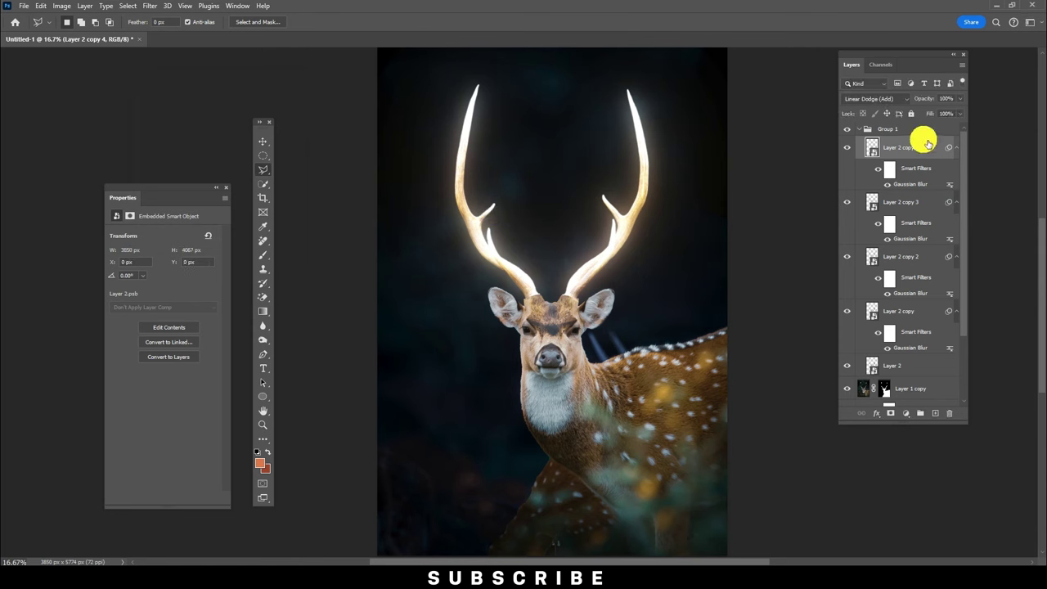
pyautogui.click(860, 130)
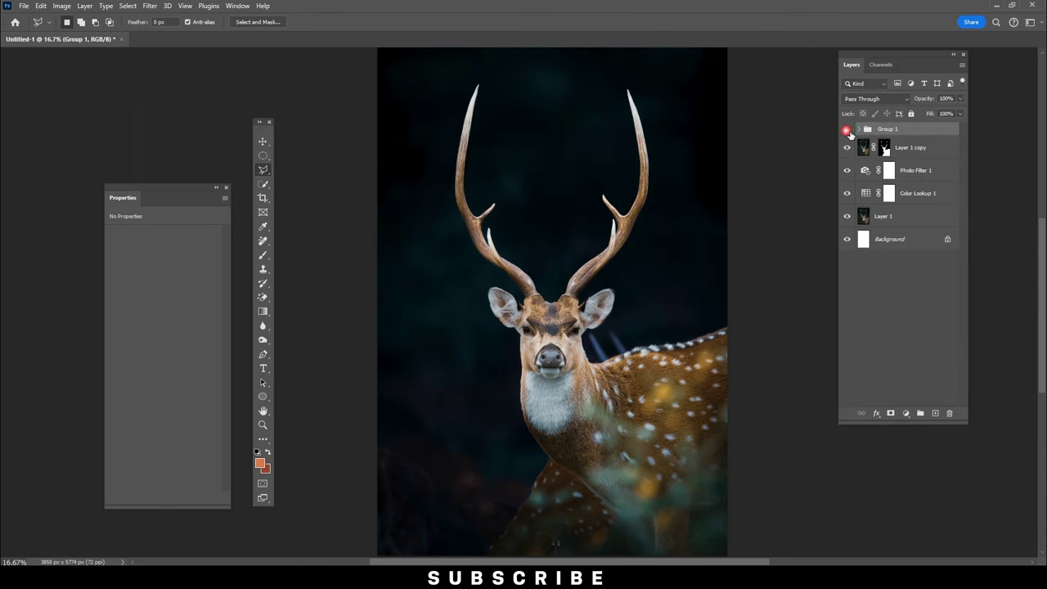
pyautogui.click(848, 130)
# - Add a Hue/Saturation adjustment clipped to Group 1 with Colorize enabled
pyautogui.click(906, 413)
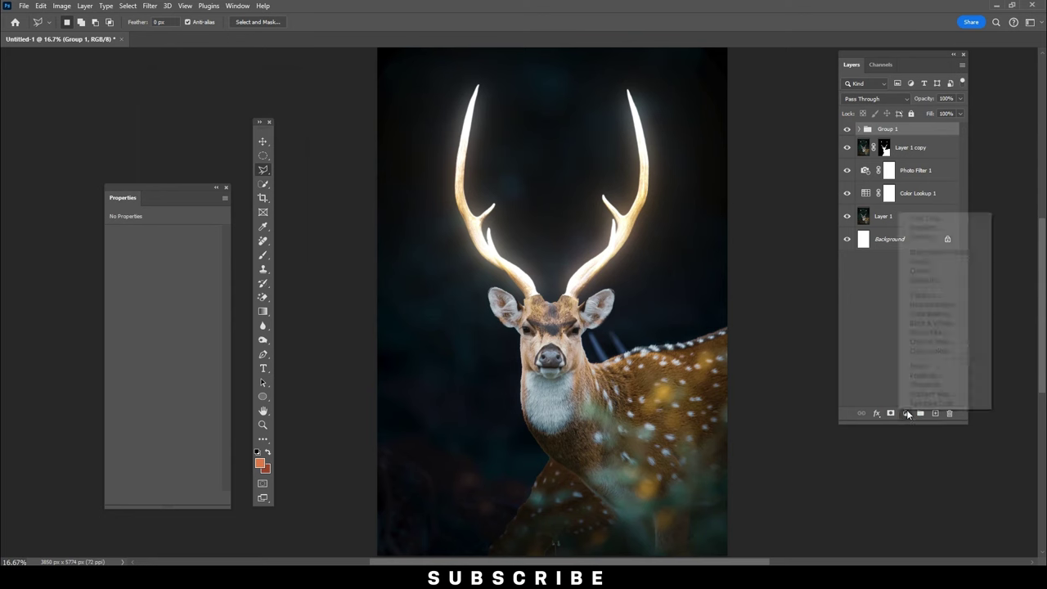
pyautogui.click(932, 305)
pyautogui.moveTo(220, 189)
pyautogui.mouseDown()
pyautogui.moveTo(369, 169)
pyautogui.moveTo(410, 141)
pyautogui.mouseUp()
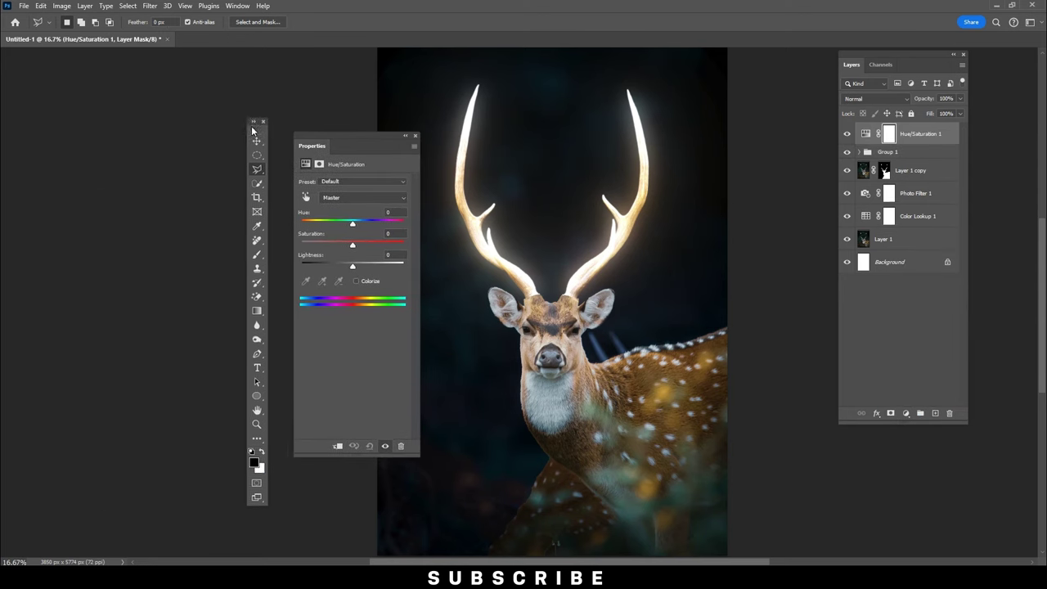
pyautogui.moveTo(262, 125); pyautogui.dragTo(227, 125)
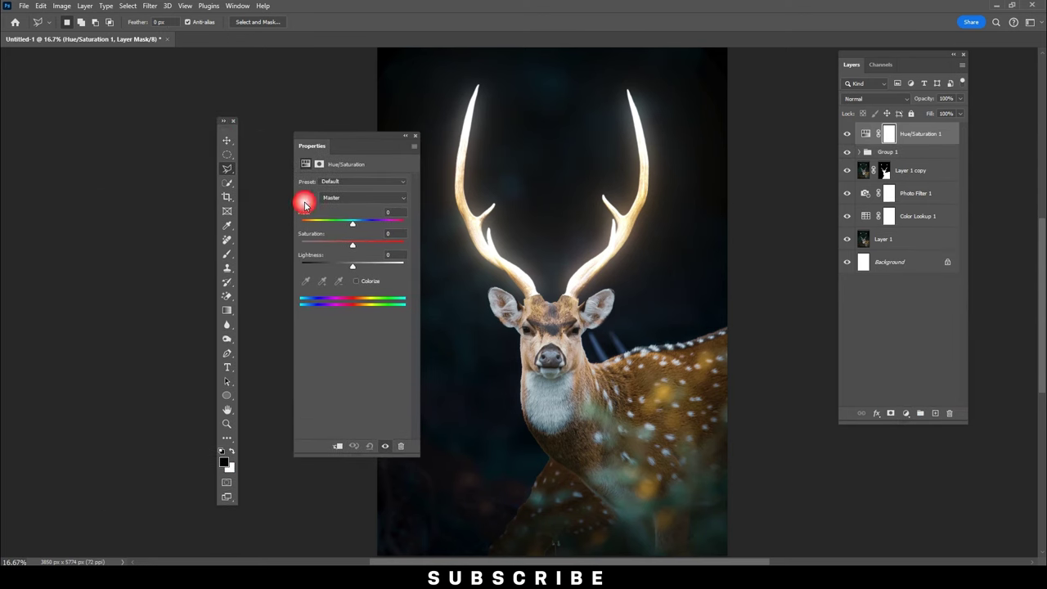
pyautogui.click(337, 445)
pyautogui.click(356, 281)
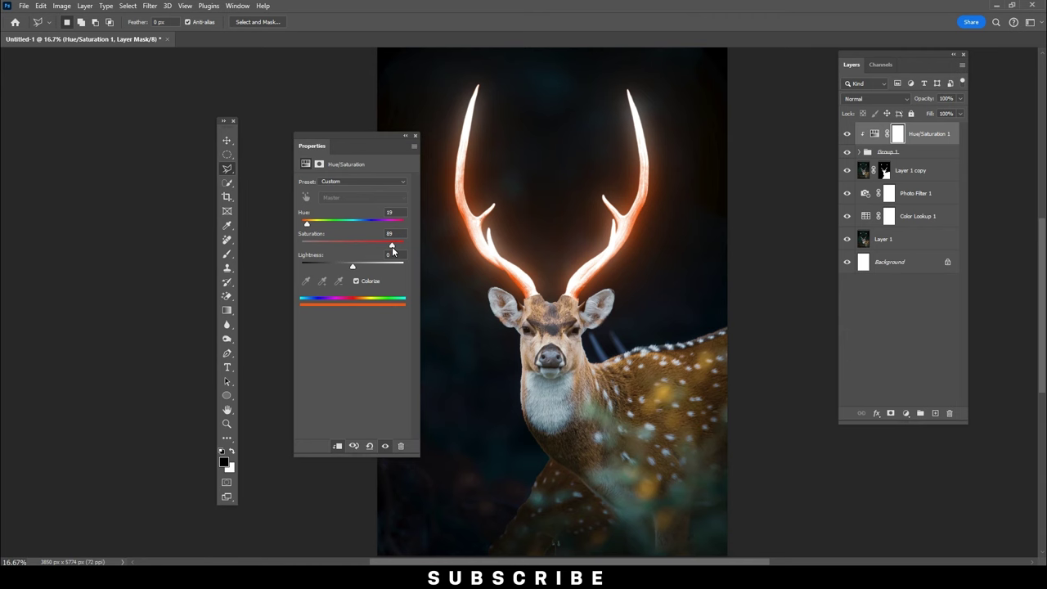
# - Set the colorized glow to Hue 37 and Saturation 93
pyautogui.moveTo(305, 223)
pyautogui.mouseDown()
pyautogui.moveTo(391, 224)
pyautogui.moveTo(312, 221)
pyautogui.mouseUp()
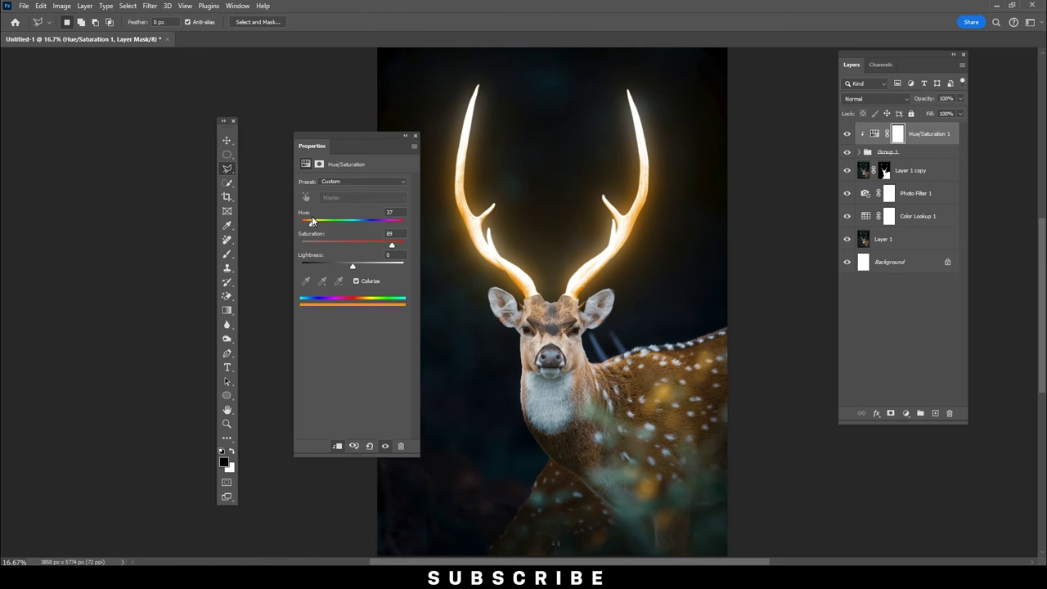
pyautogui.moveTo(383, 145); pyautogui.dragTo(329, 123)
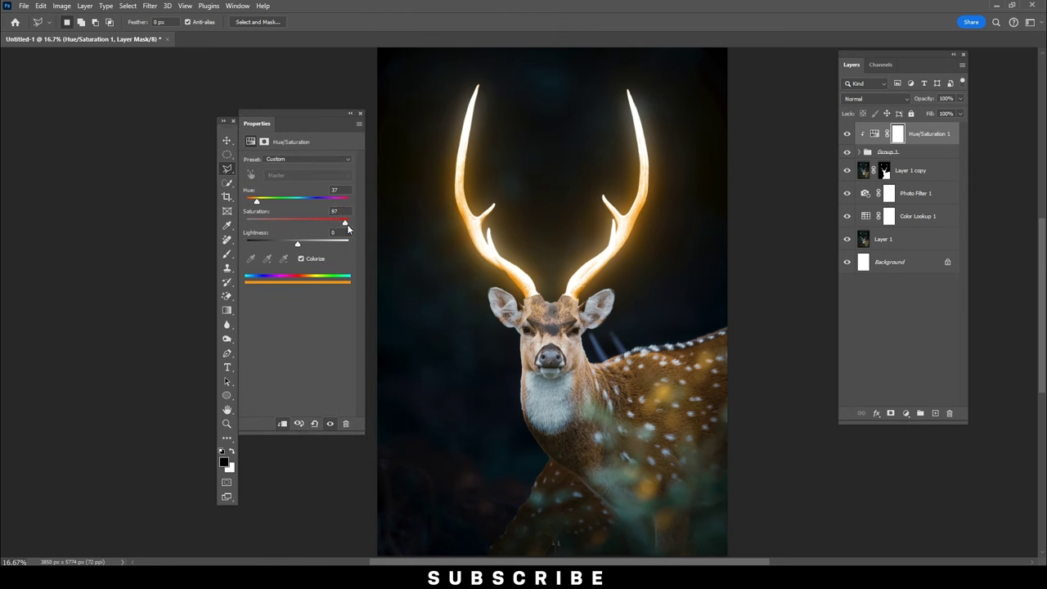
pyautogui.moveTo(342, 225); pyautogui.dragTo(343, 216)
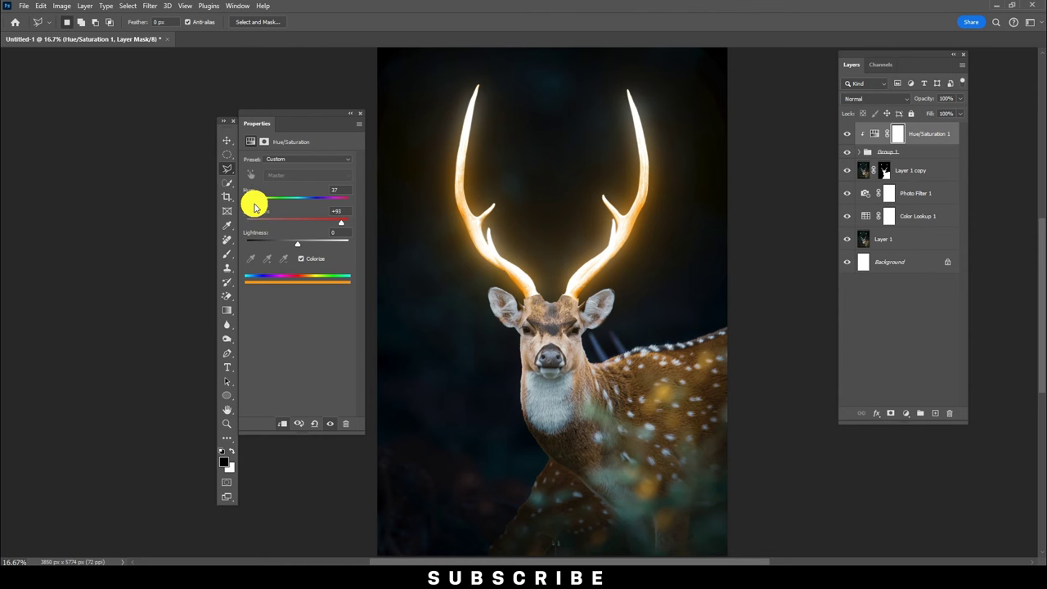
pyautogui.moveTo(256, 206); pyautogui.dragTo(260, 207)
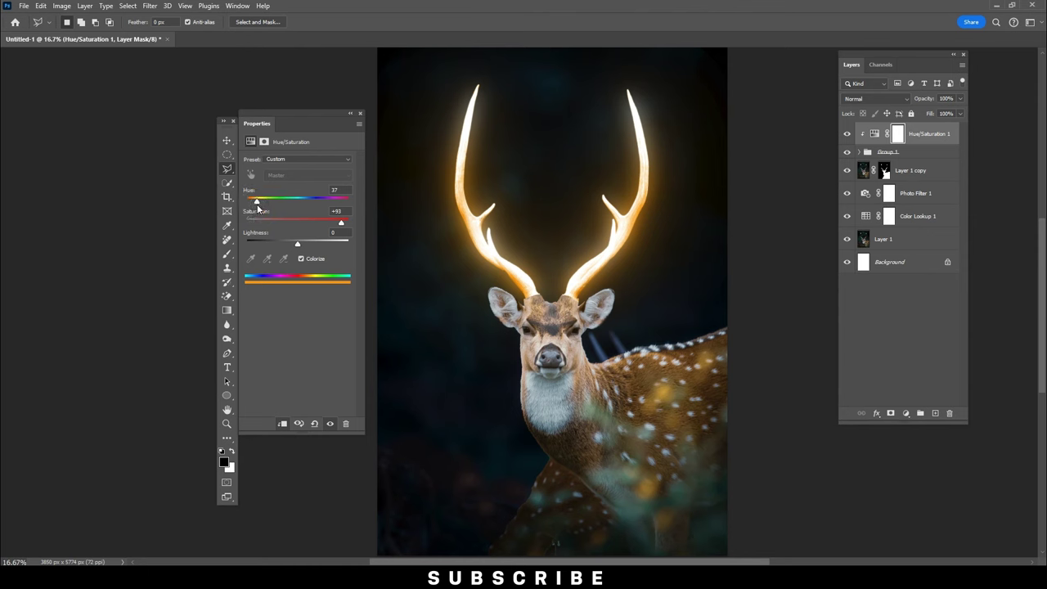
pyautogui.click(360, 113)
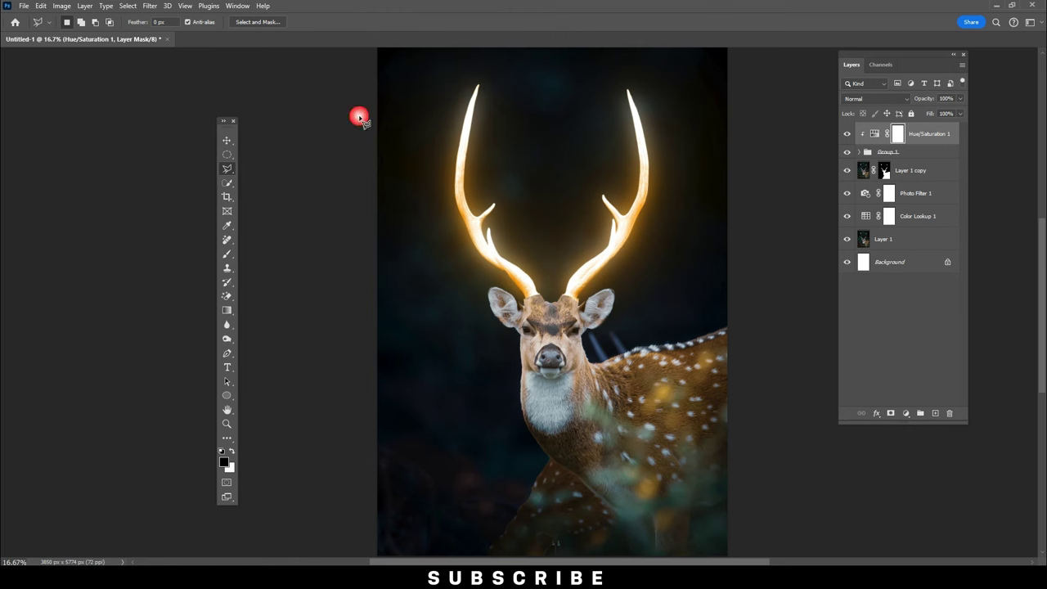
pyautogui.click(923, 176)
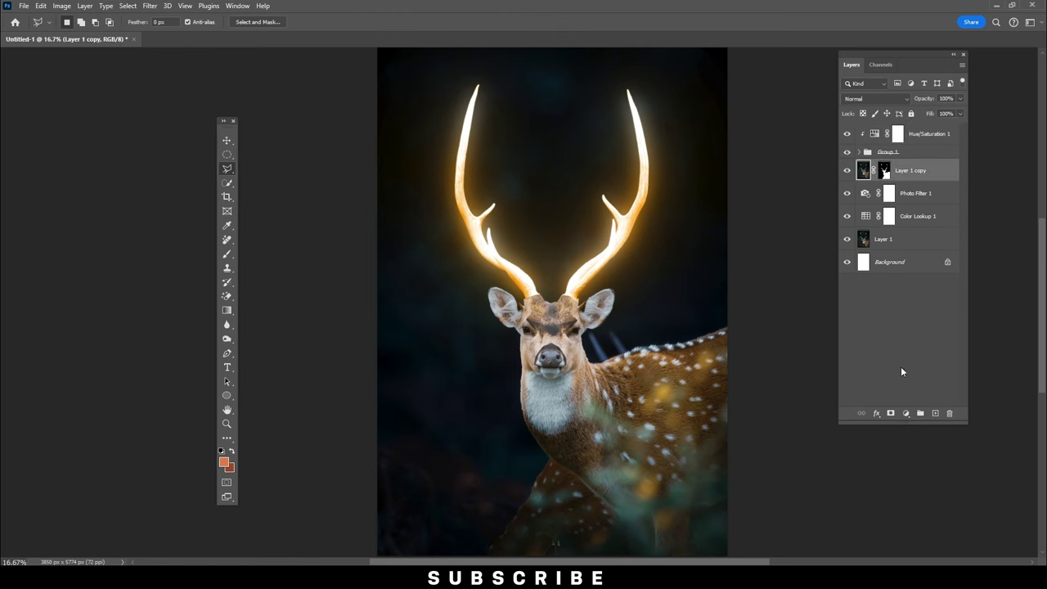
# - Add a Curves adjustment above the deer and bend the curve to change its tones
pyautogui.click(906, 414)
pyautogui.click(922, 272)
pyautogui.moveTo(303, 234)
pyautogui.mouseDown()
pyautogui.moveTo(289, 246)
pyautogui.moveTo(309, 218)
pyautogui.mouseUp()
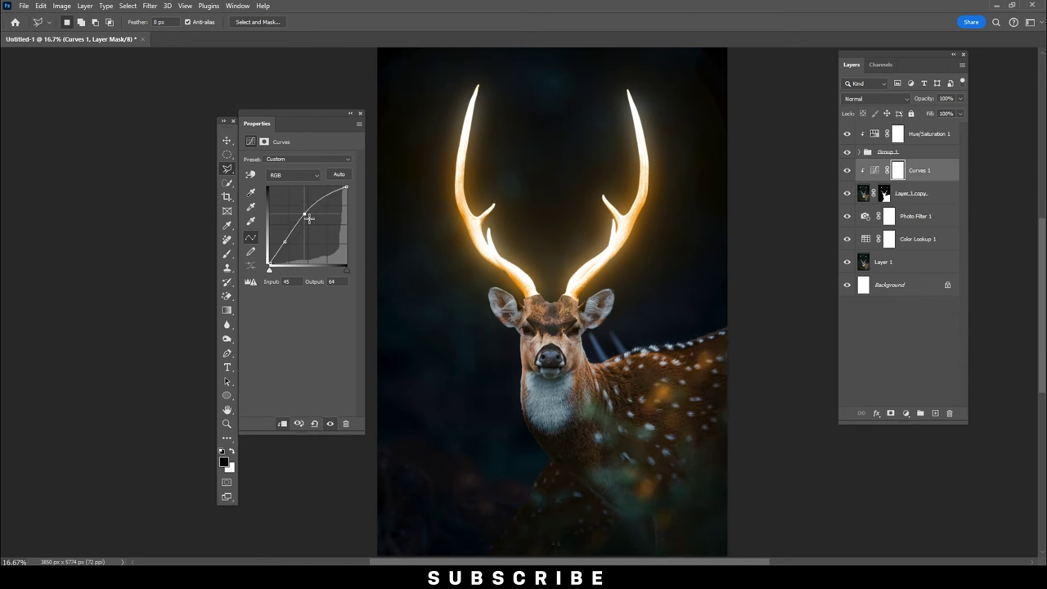
pyautogui.doubleClick(363, 112)
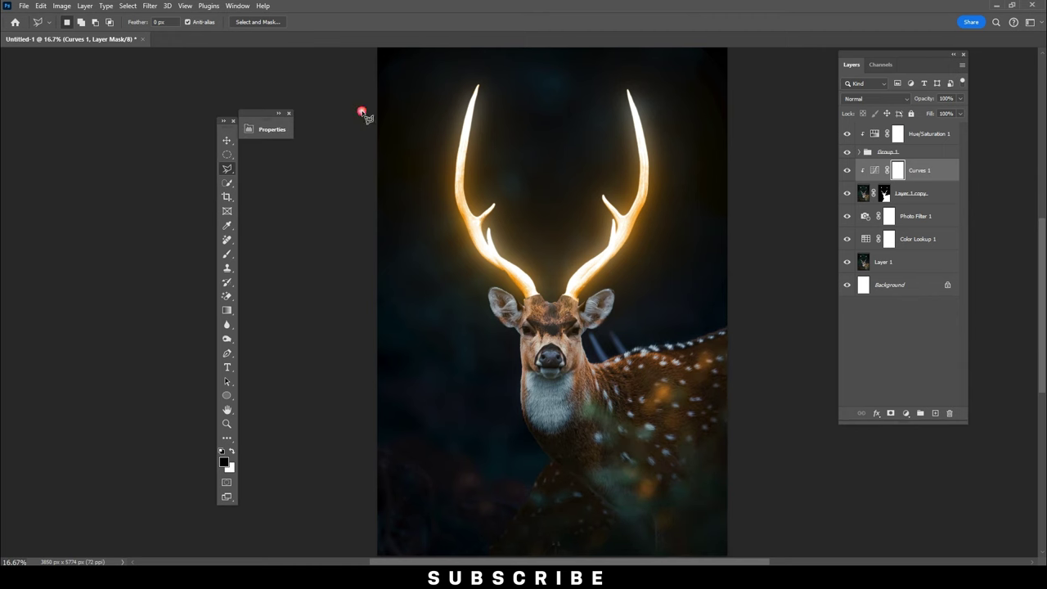
pyautogui.click(290, 115)
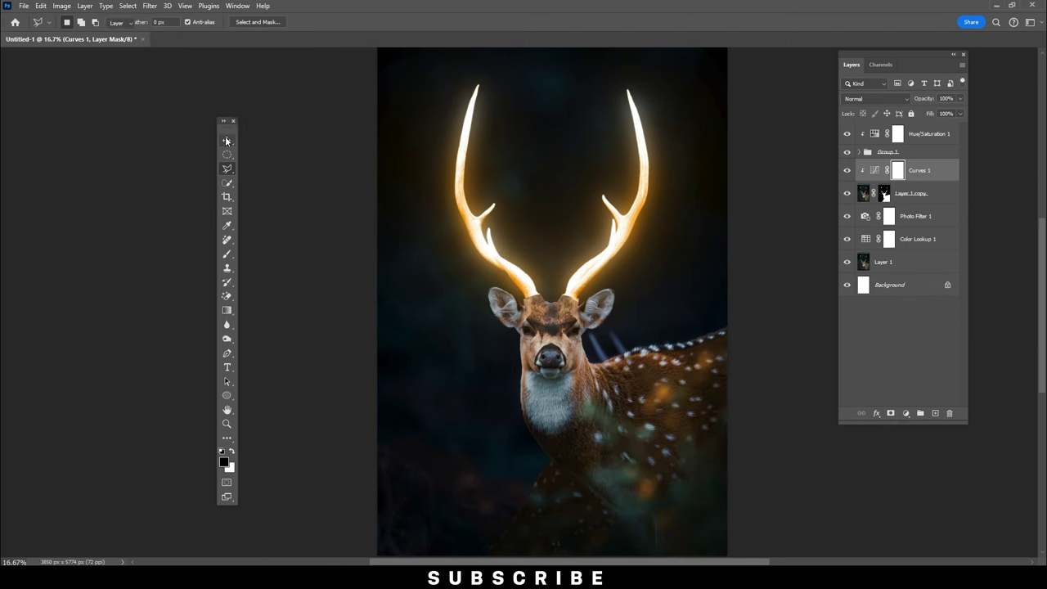
# - Set up a soft brush with reduced flow for painting the Curves mask
pyautogui.click(228, 254)
pyautogui.click(898, 170)
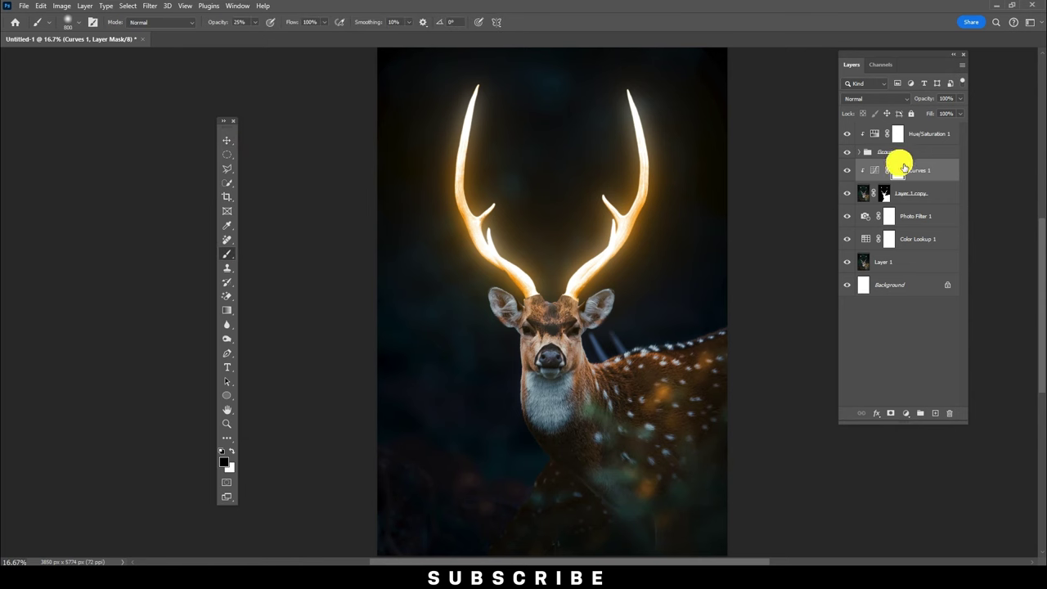
pyautogui.click(79, 22)
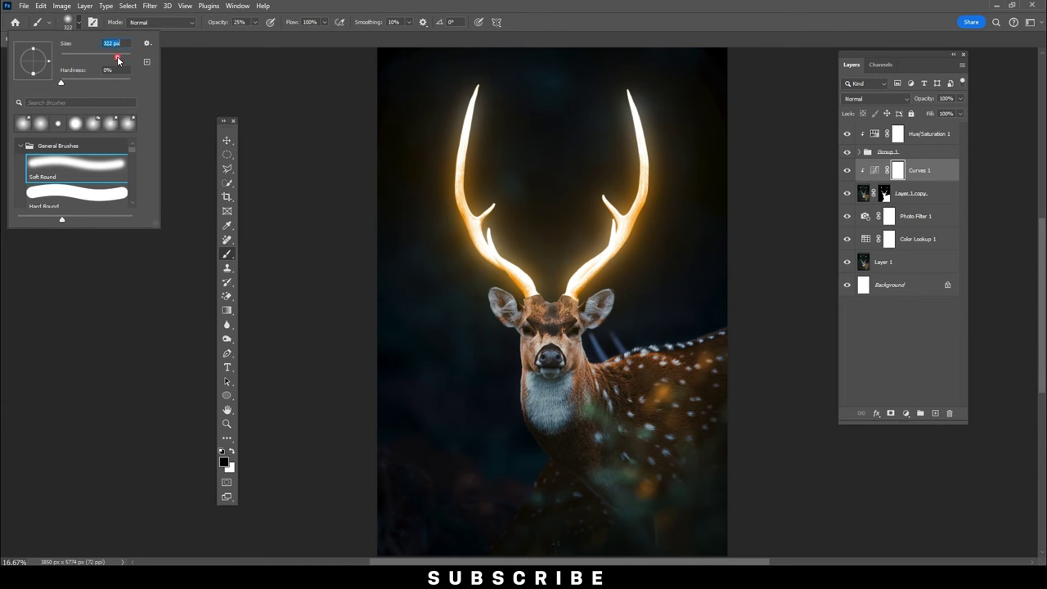
pyautogui.press('Return')
pyautogui.click(255, 22)
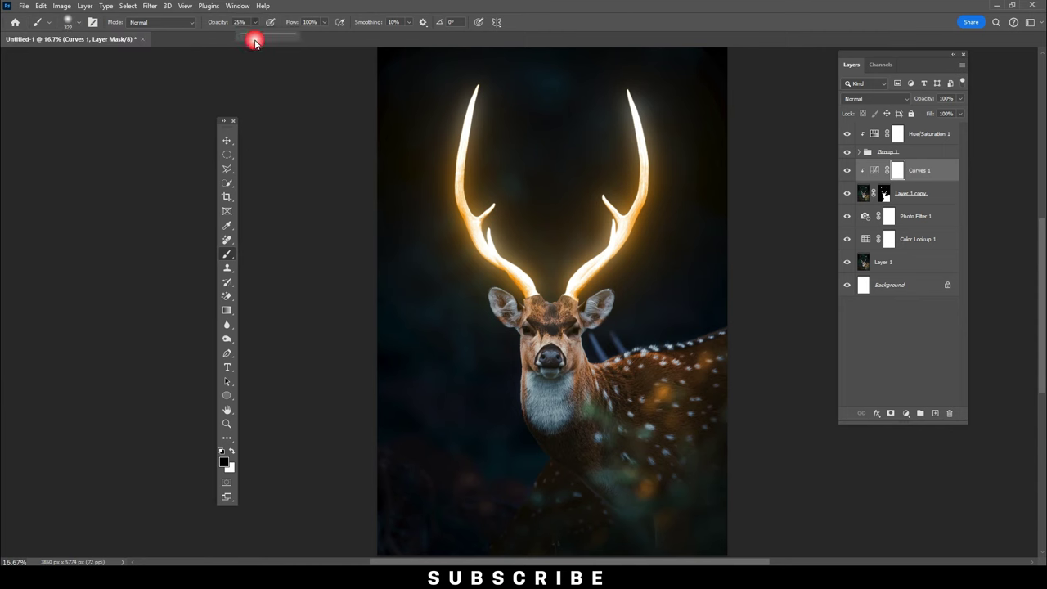
pyautogui.click(324, 22)
pyautogui.moveTo(327, 35); pyautogui.dragTo(305, 41)
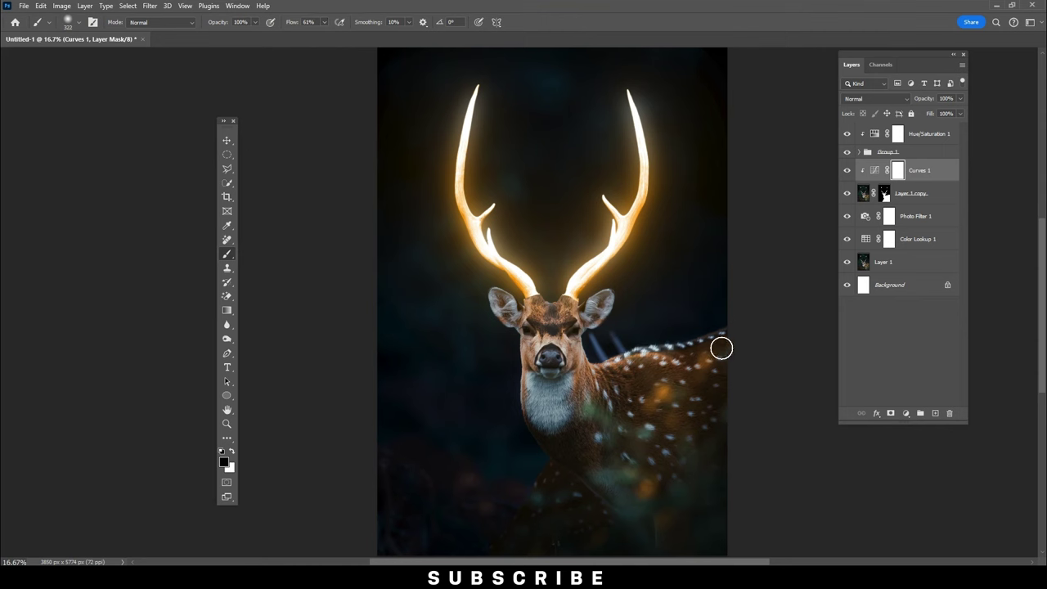
# - Paint the Curves mask over the deer's back, face, neck and chest, enlarging the brush to 700
pyautogui.moveTo(649, 365); pyautogui.dragTo(597, 363)
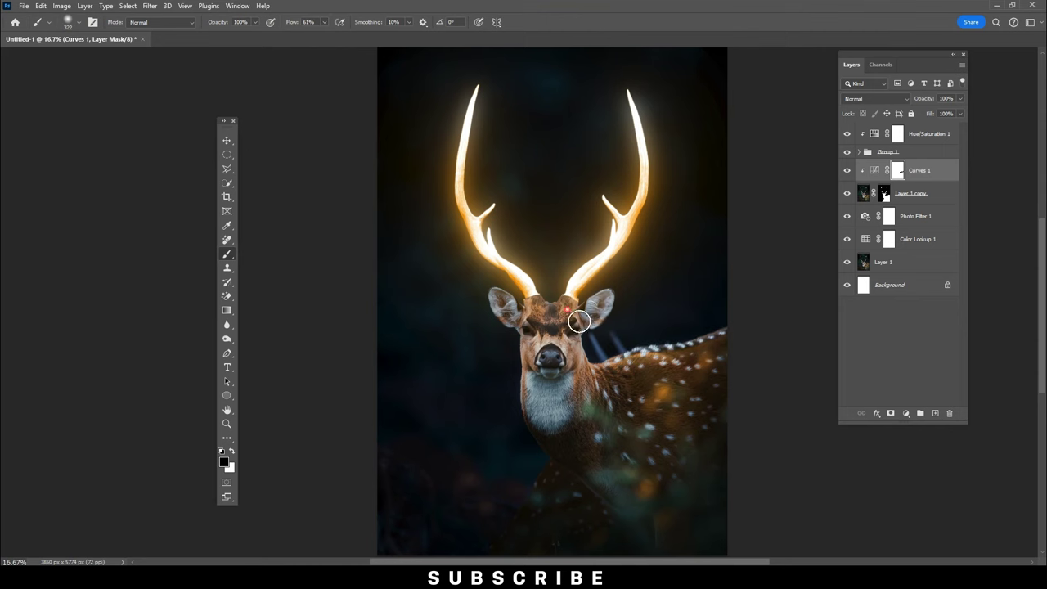
pyautogui.moveTo(506, 392)
pyautogui.mouseDown()
pyautogui.moveTo(532, 441)
pyautogui.moveTo(591, 439)
pyautogui.moveTo(591, 419)
pyautogui.moveTo(680, 388)
pyautogui.moveTo(640, 428)
pyautogui.moveTo(607, 414)
pyautogui.mouseUp()
pyautogui.press(']')
pyautogui.press(']')
pyautogui.moveTo(608, 467); pyautogui.dragTo(533, 447)
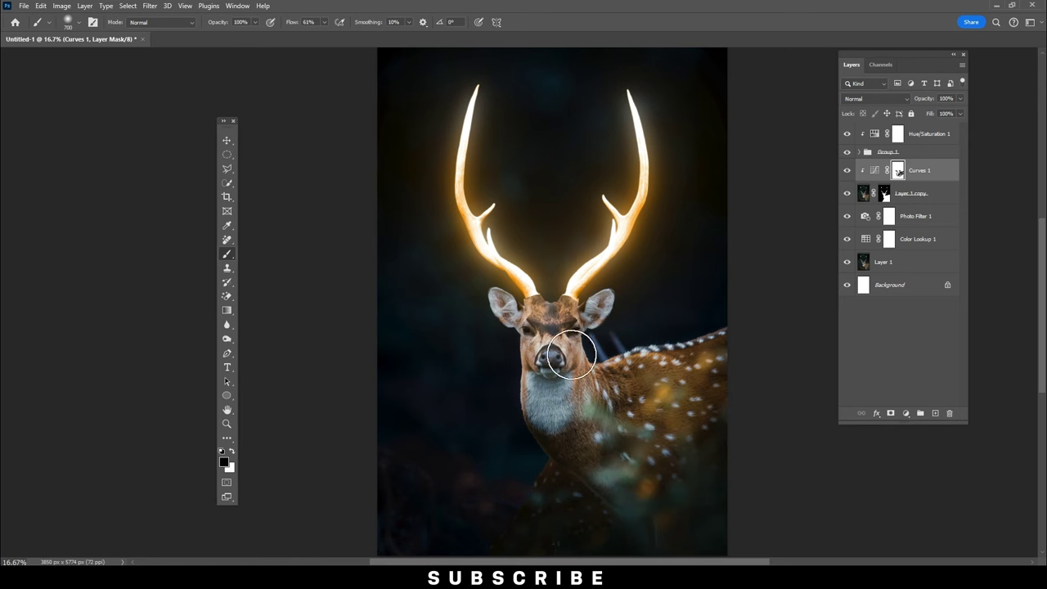
pyautogui.click(227, 140)
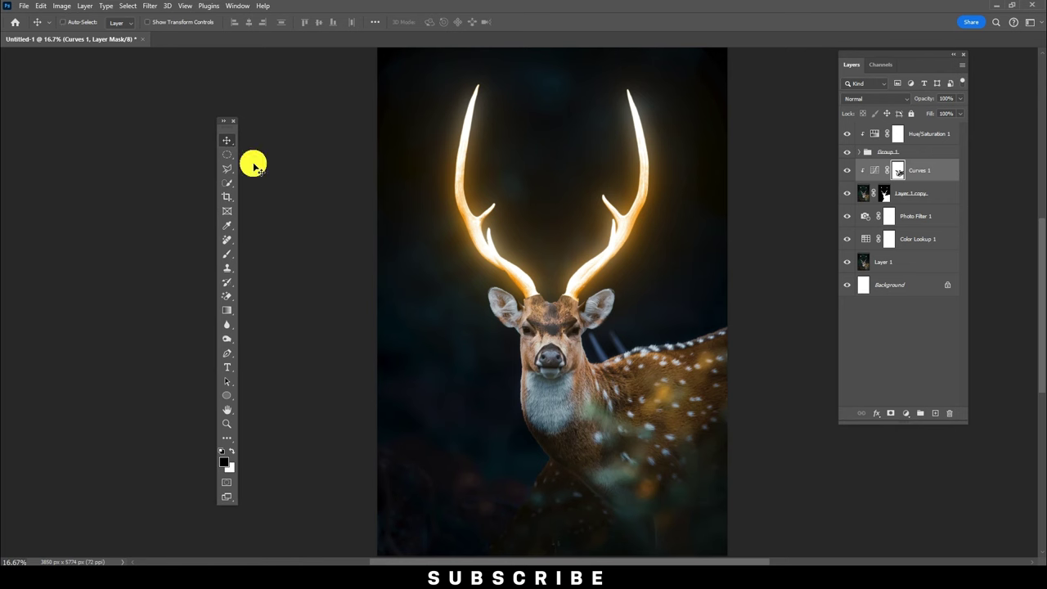
# - Duplicate Hue/Saturation 1, place the copy above Curves 1 and clip it to the deer
pyautogui.click(942, 136)
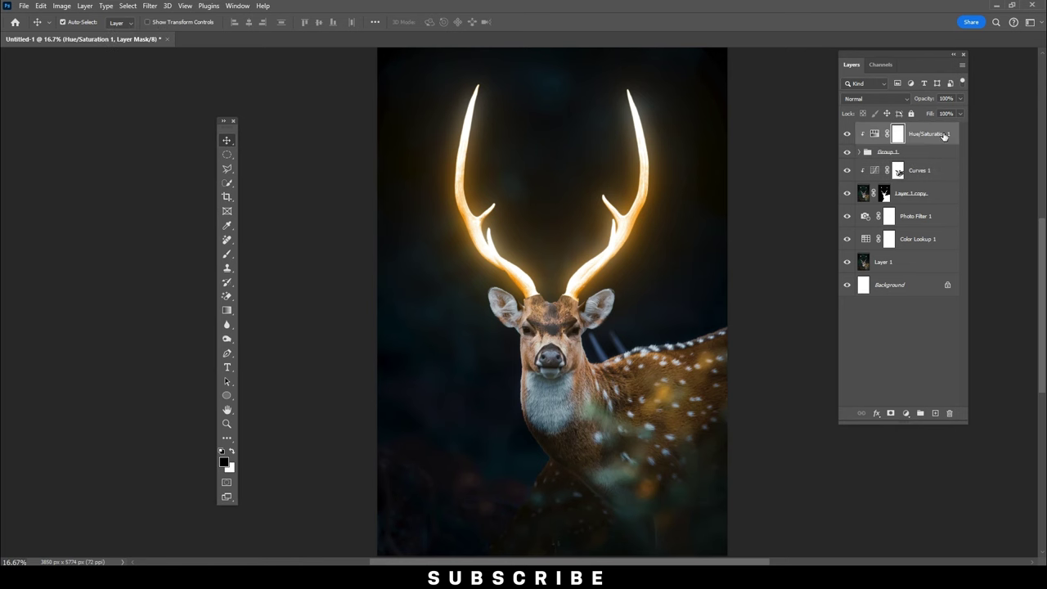
pyautogui.moveTo(943, 136); pyautogui.dragTo(935, 413)
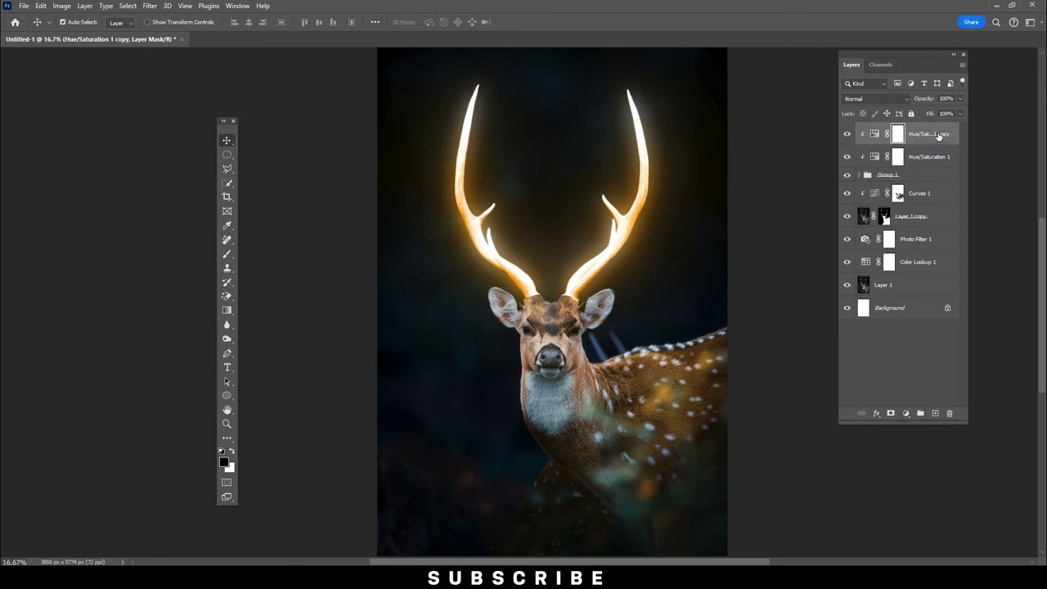
pyautogui.moveTo(938, 136); pyautogui.dragTo(930, 187)
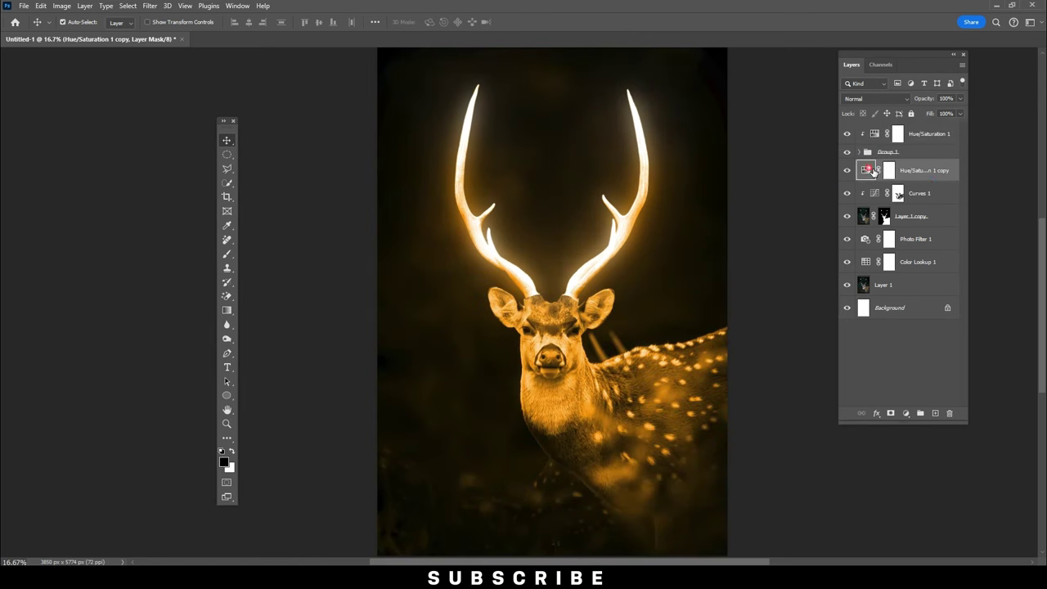
pyautogui.doubleClick(869, 169)
pyautogui.click(337, 423)
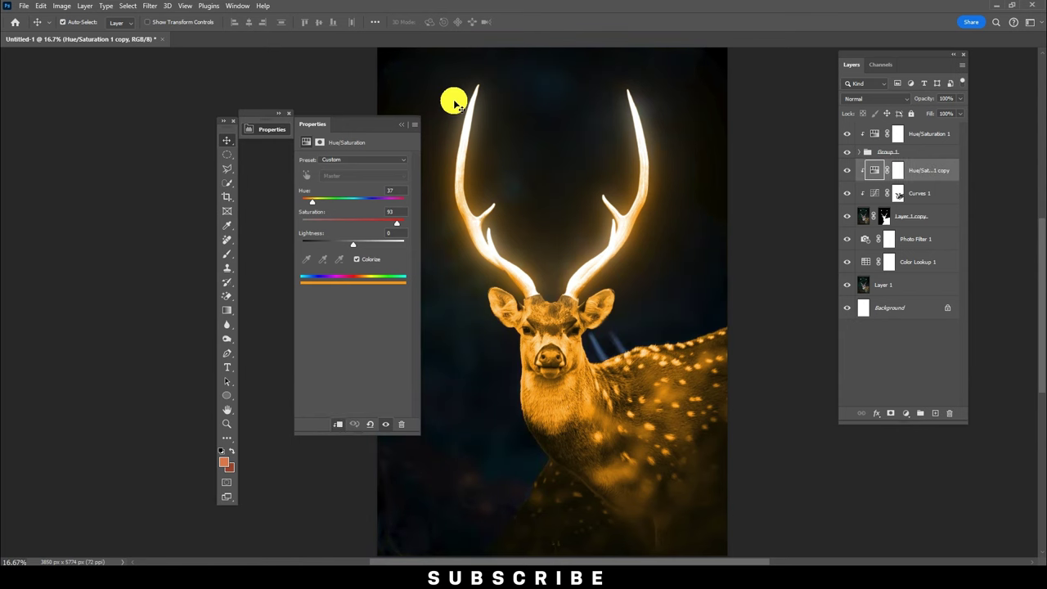
# - Fill the Hue/Saturation 1 copy's mask black with the Paint Bucket to hide the tint
pyautogui.click(288, 113)
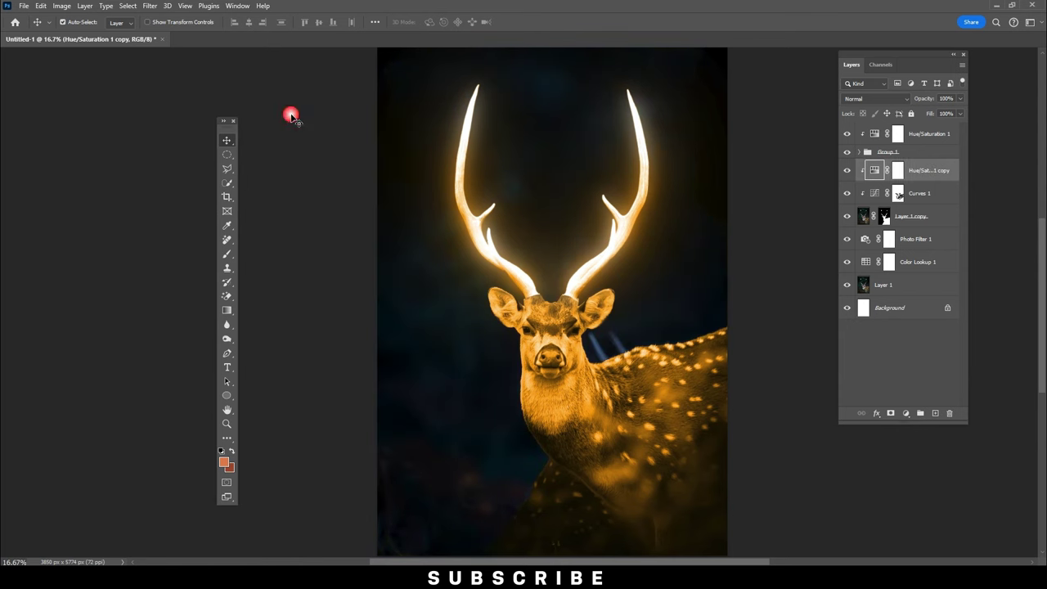
pyautogui.click(226, 310)
pyautogui.click(278, 321)
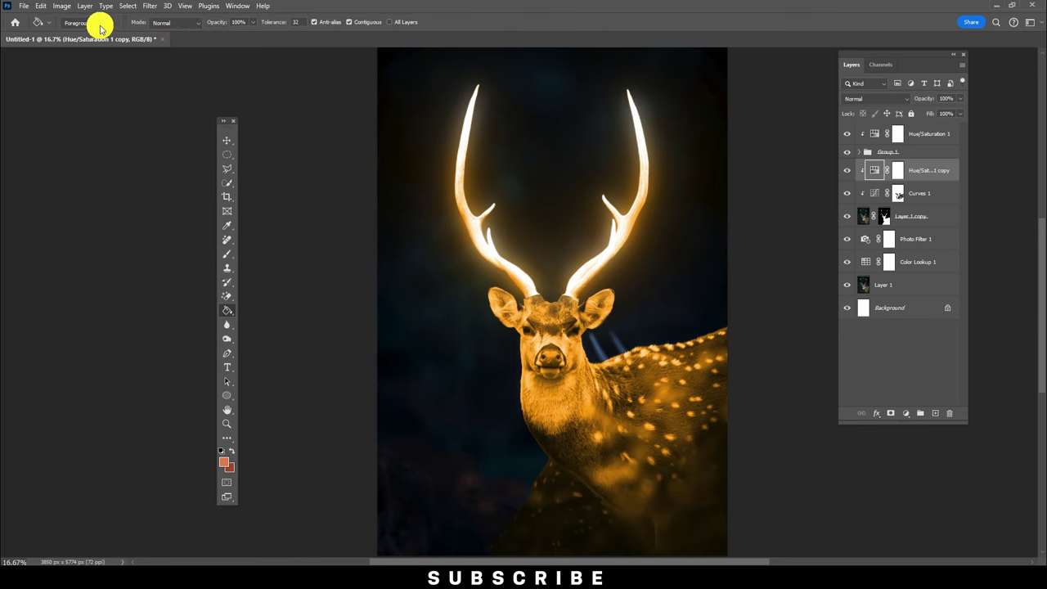
pyautogui.click(223, 462)
pyautogui.write('000000')
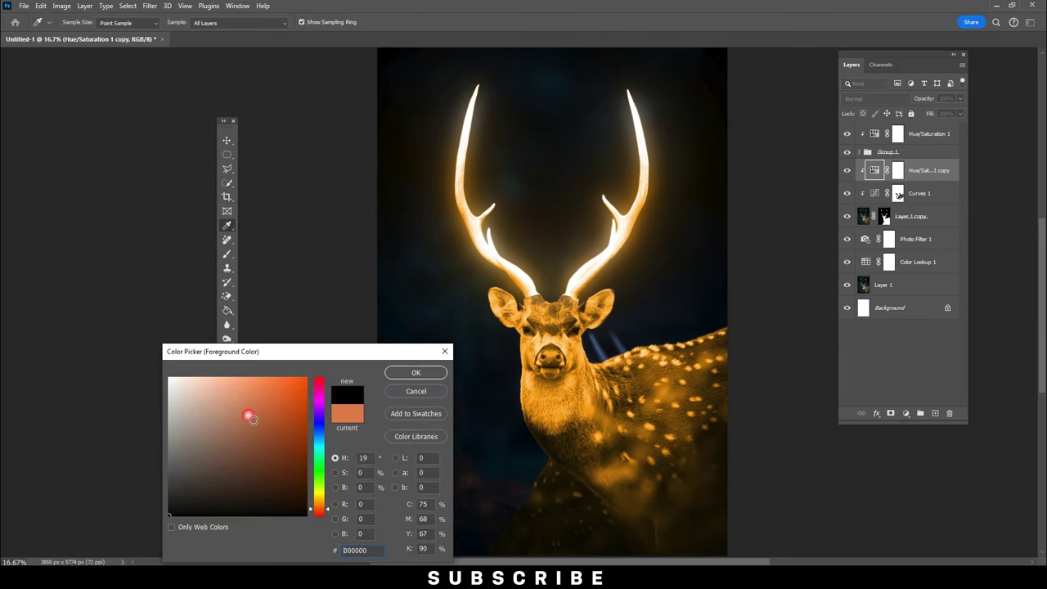
pyautogui.click(415, 372)
pyautogui.click(901, 170)
pyautogui.click(662, 234)
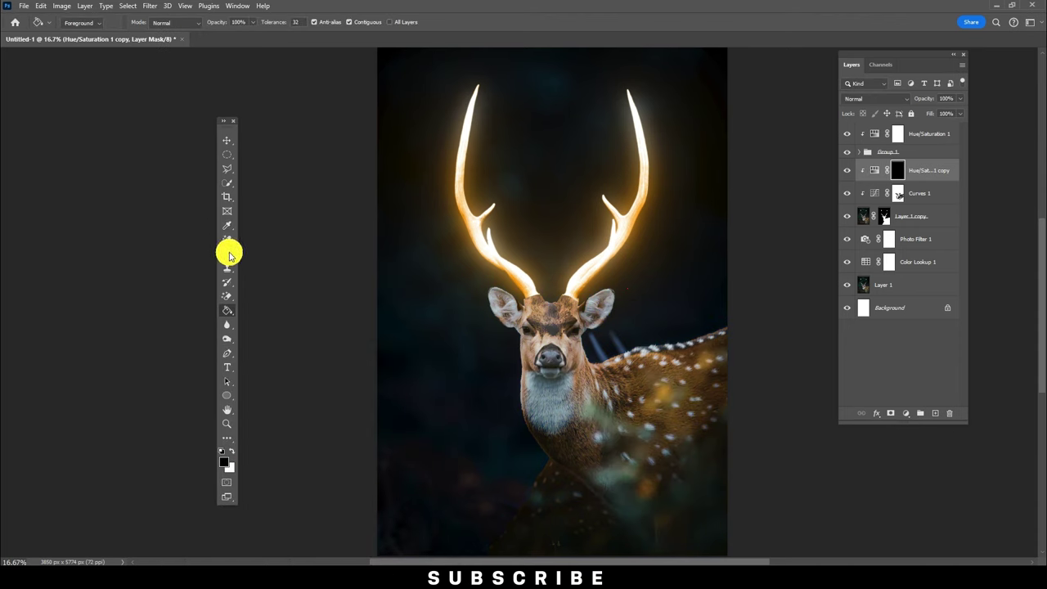
# - Paint the golden tint back onto the face, ear, neck and throat at 48% brush opacity
pyautogui.click(228, 254)
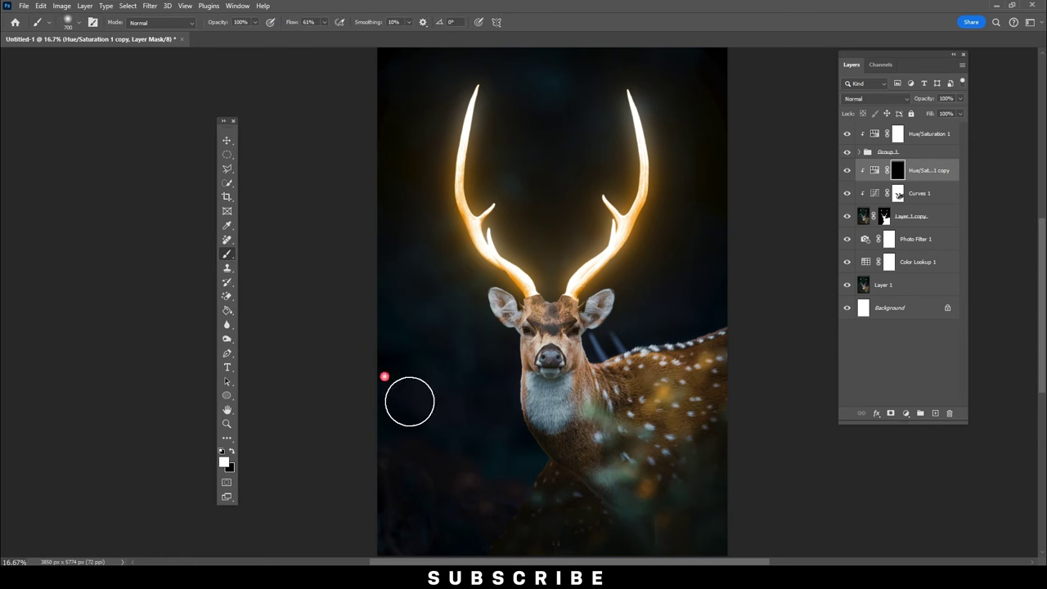
pyautogui.moveTo(537, 377); pyautogui.dragTo(547, 286)
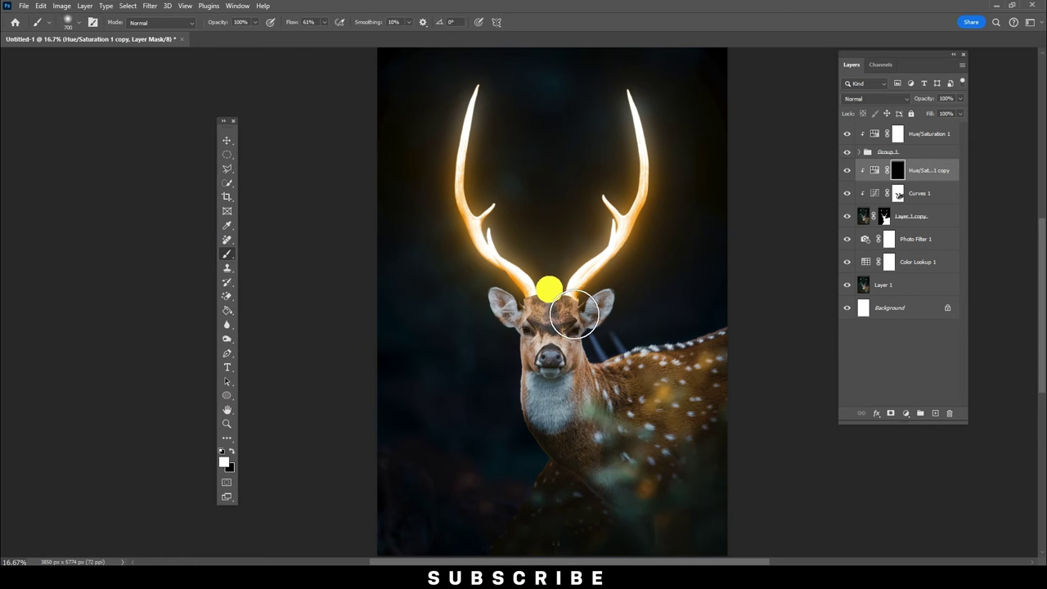
pyautogui.moveTo(254, 22)
pyautogui.mouseDown()
pyautogui.moveTo(254, 36)
pyautogui.moveTo(229, 39)
pyautogui.mouseUp()
pyautogui.moveTo(474, 306)
pyautogui.mouseDown()
pyautogui.moveTo(639, 391)
pyautogui.moveTo(621, 344)
pyautogui.moveTo(568, 456)
pyautogui.mouseUp()
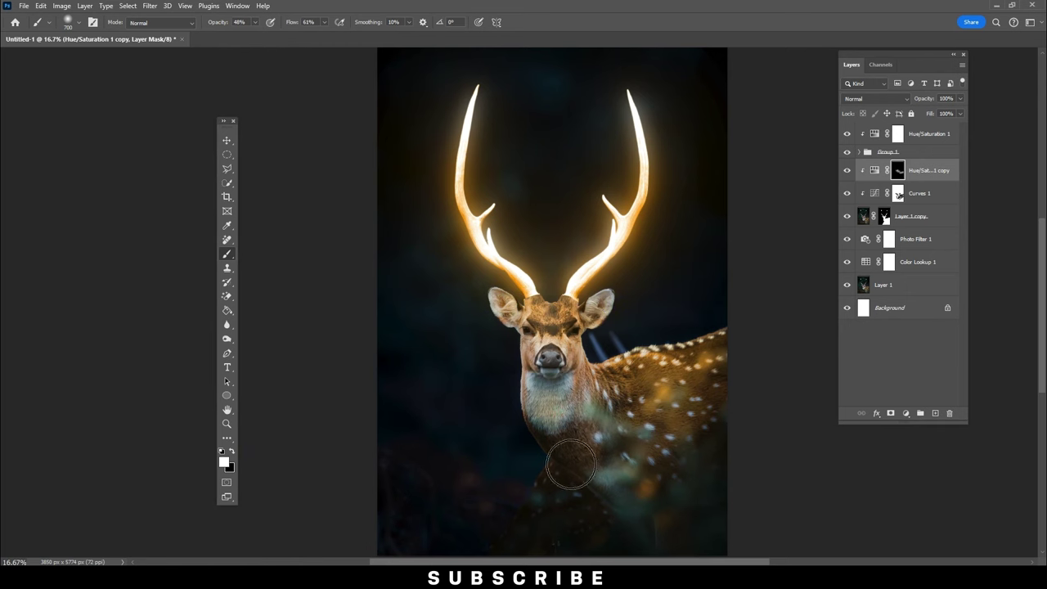
pyautogui.moveTo(618, 434)
pyautogui.mouseDown()
pyautogui.moveTo(643, 362)
pyautogui.moveTo(720, 434)
pyautogui.mouseUp()
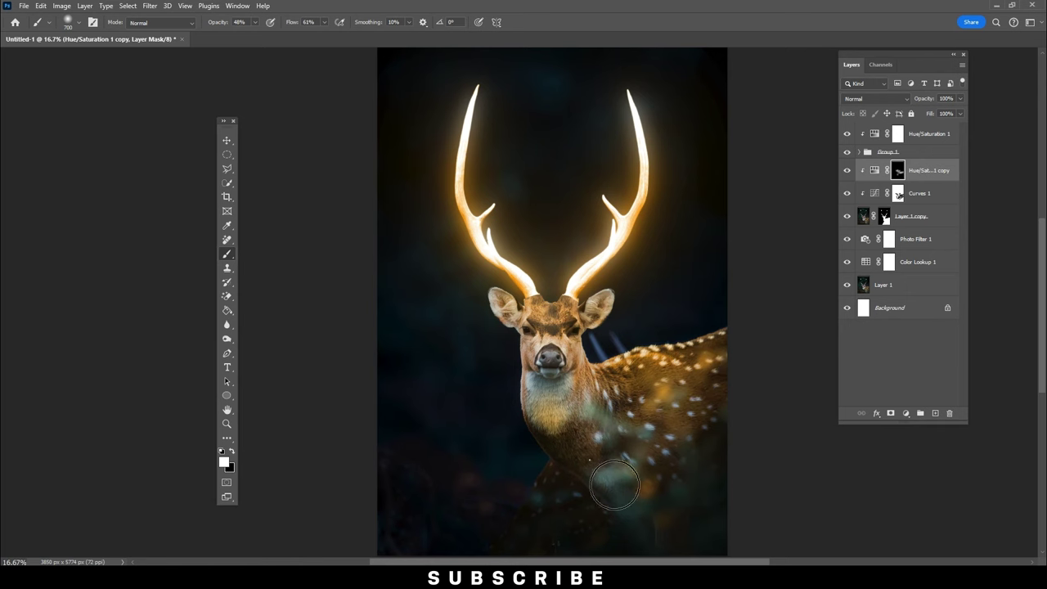
pyautogui.moveTo(620, 442); pyautogui.dragTo(547, 408)
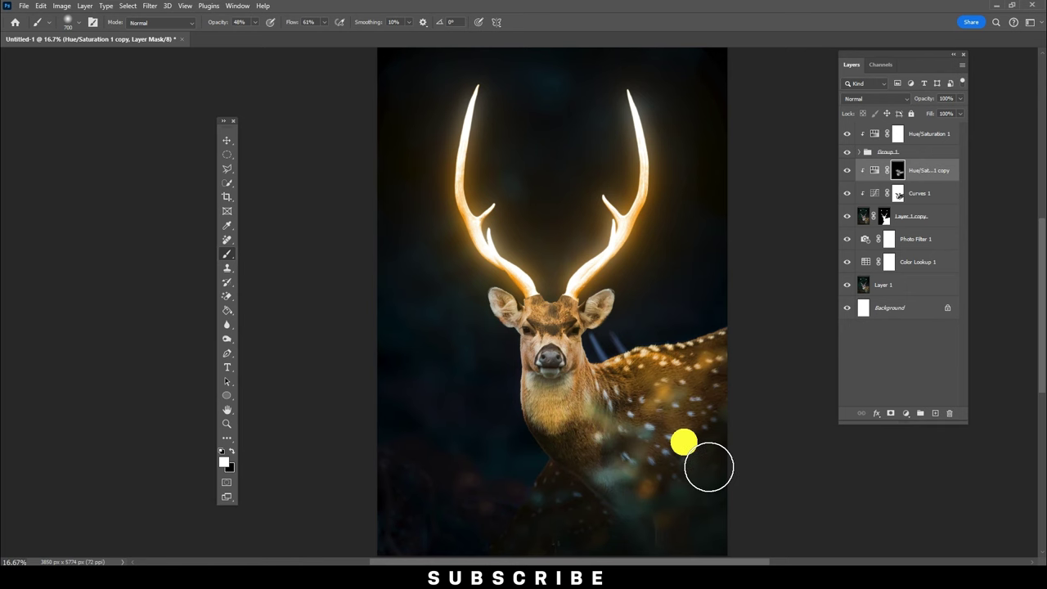
# - Paste the starfield above the top layer, then enlarge and tilt it to cover most of the canvas
pyautogui.click(225, 139)
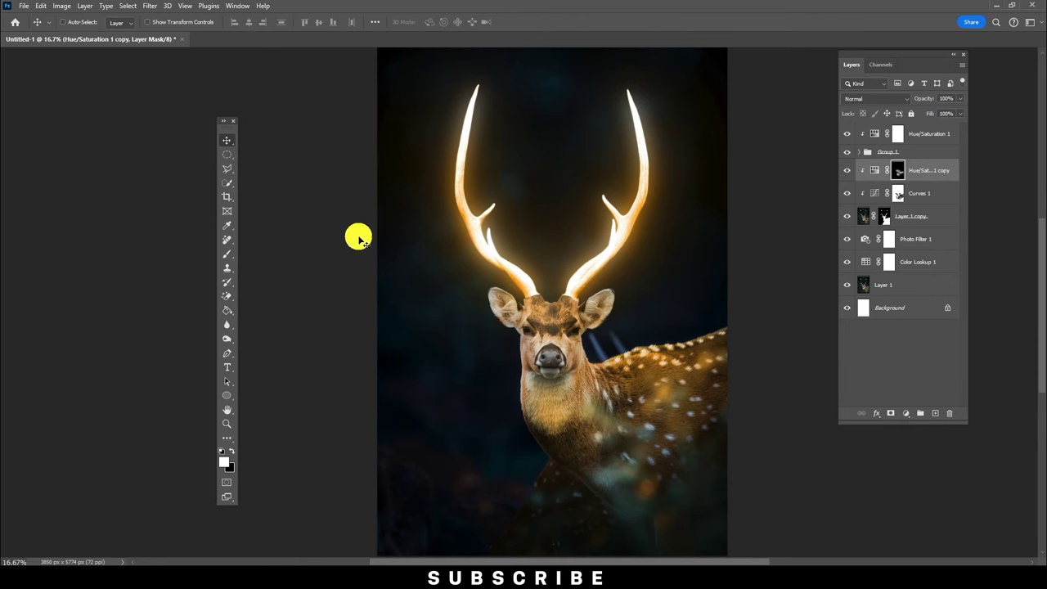
pyautogui.click(929, 142)
pyautogui.hotkey('ctrl', 'v')
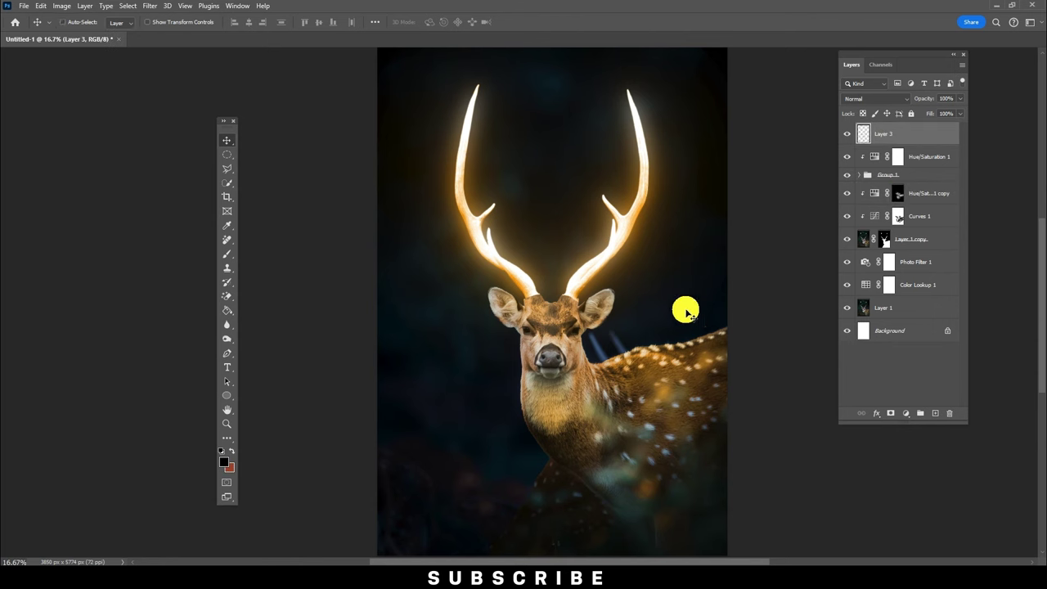
pyautogui.moveTo(581, 306); pyautogui.dragTo(586, 294)
pyautogui.hotkey('ctrl', 't')
pyautogui.moveTo(609, 244)
pyautogui.mouseDown()
pyautogui.moveTo(690, 152)
pyautogui.moveTo(616, 142)
pyautogui.moveTo(442, 155)
pyautogui.mouseUp()
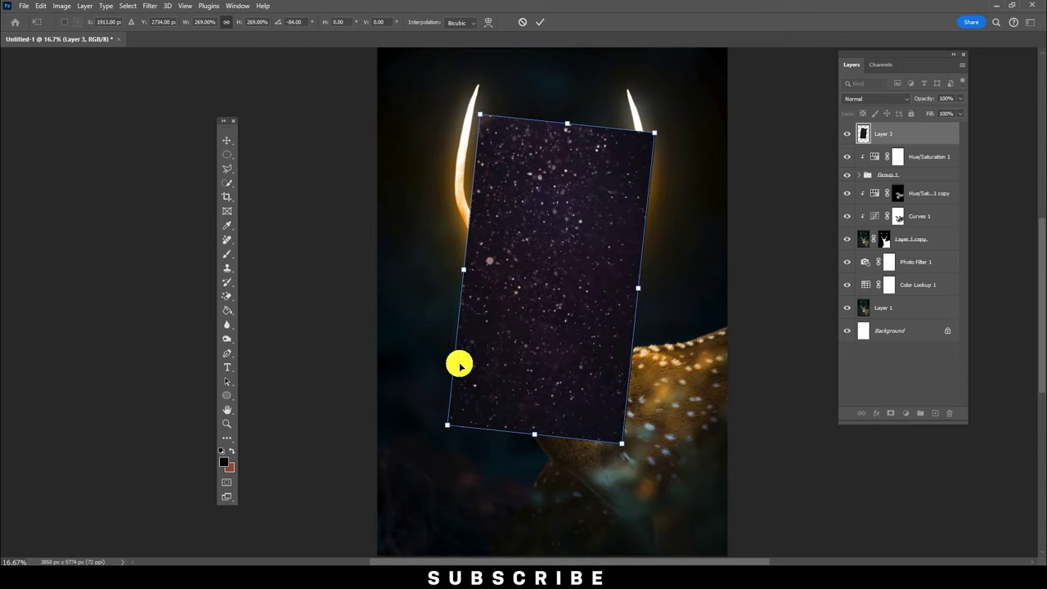
pyautogui.moveTo(446, 426); pyautogui.dragTo(326, 494)
pyautogui.press('Return')
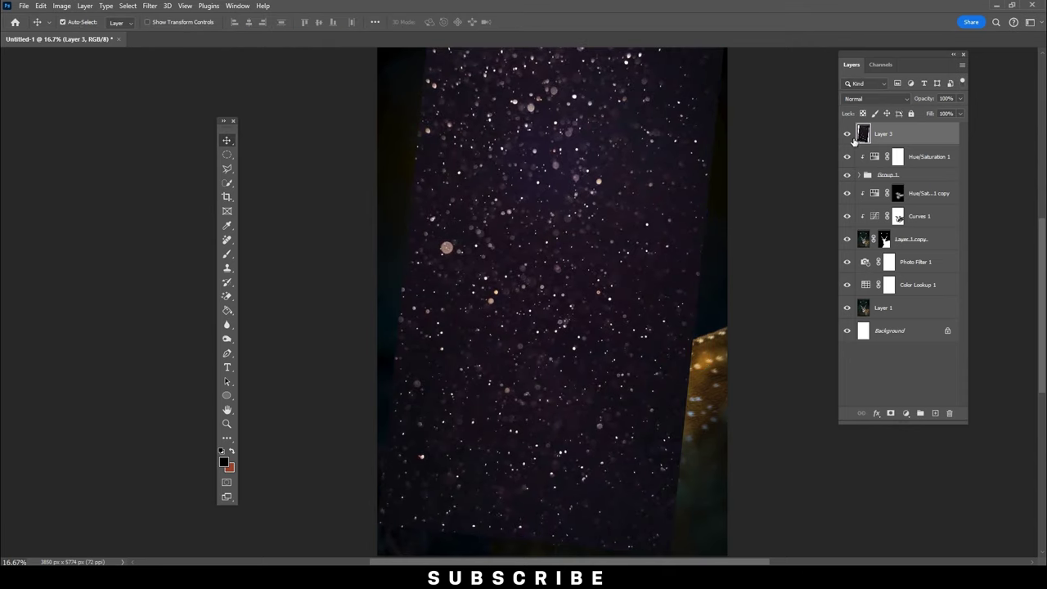
# - Set the starfield to Screen, darken its haze with Levels, and add a layer mask
pyautogui.click(890, 99)
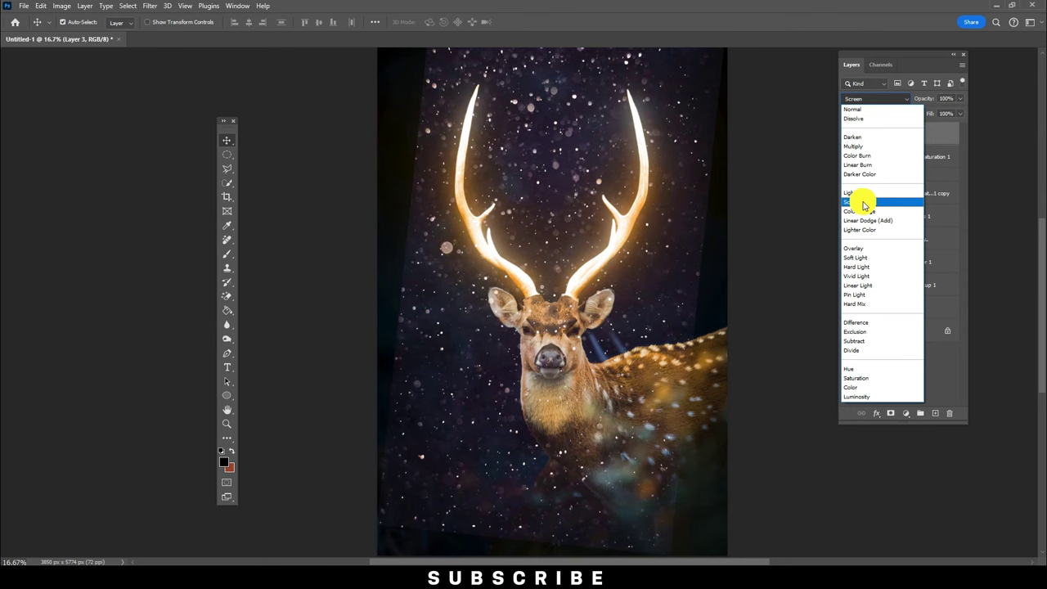
pyautogui.click(864, 202)
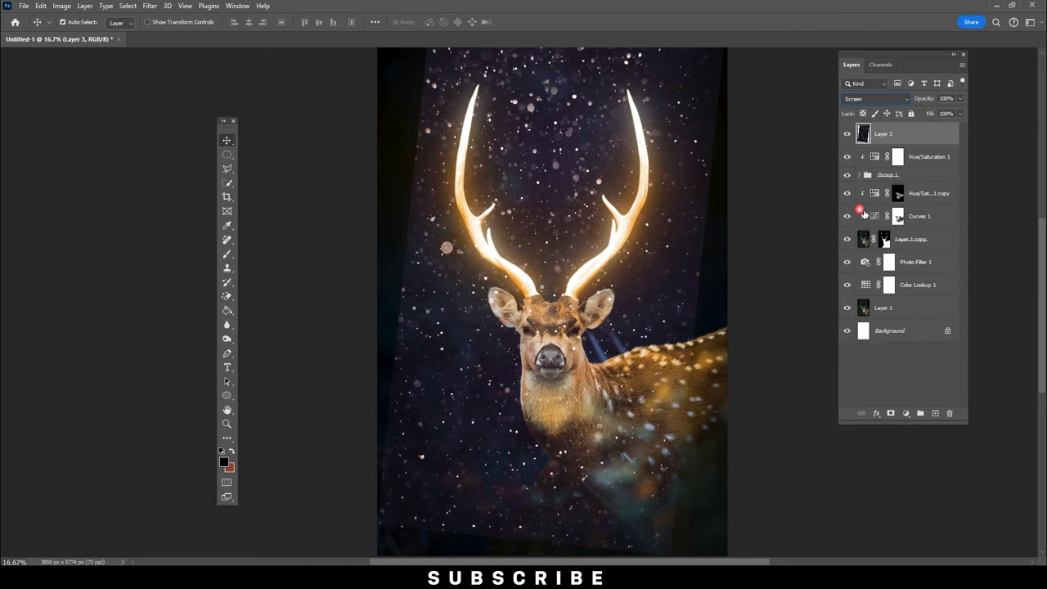
pyautogui.click(62, 6)
pyautogui.moveTo(78, 33)
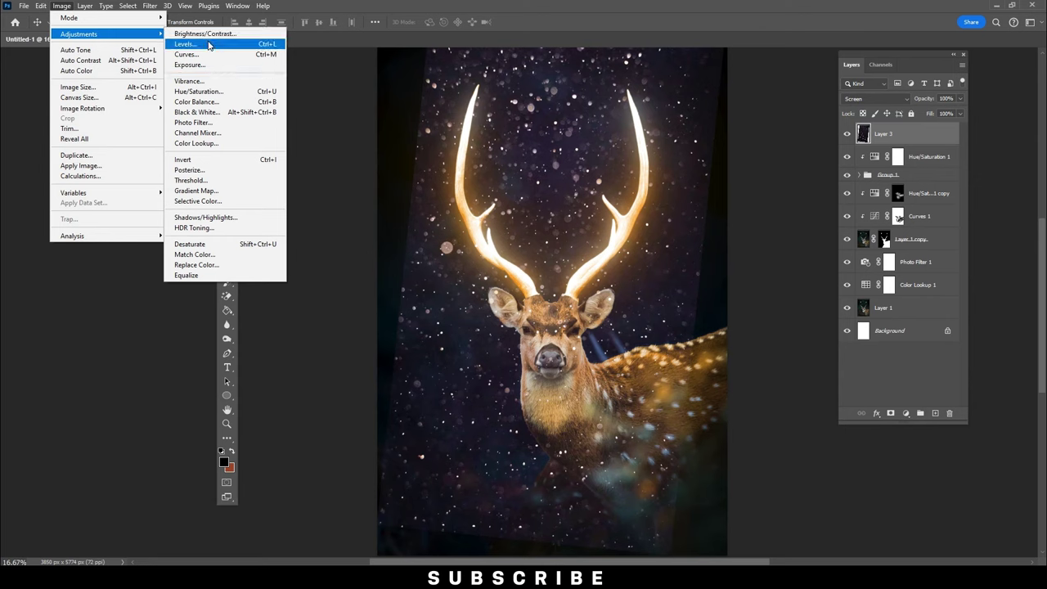
pyautogui.click(186, 44)
pyautogui.moveTo(187, 243); pyautogui.dragTo(180, 242)
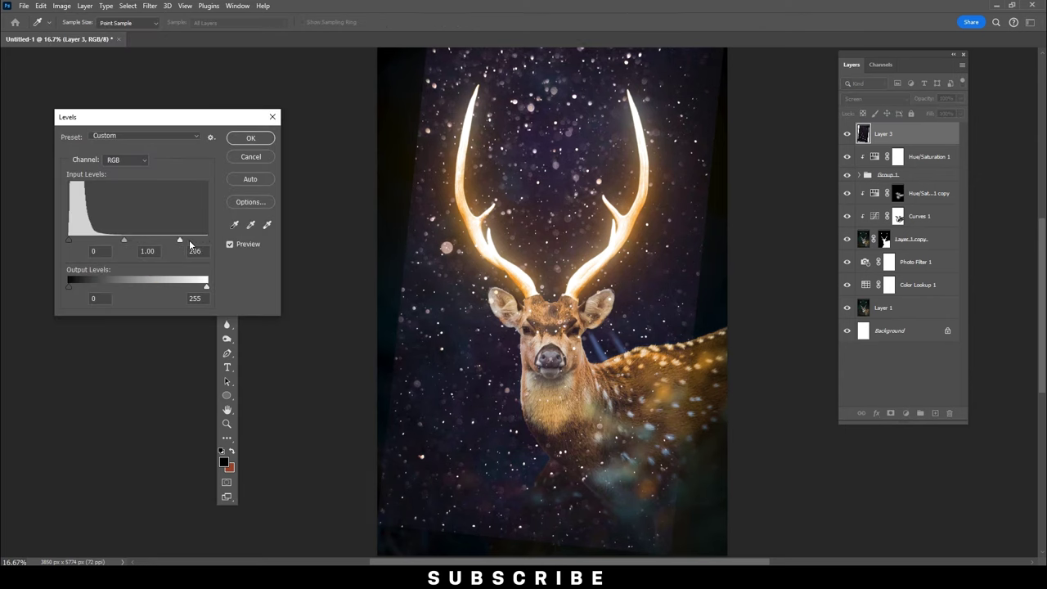
pyautogui.moveTo(78, 242); pyautogui.dragTo(108, 240)
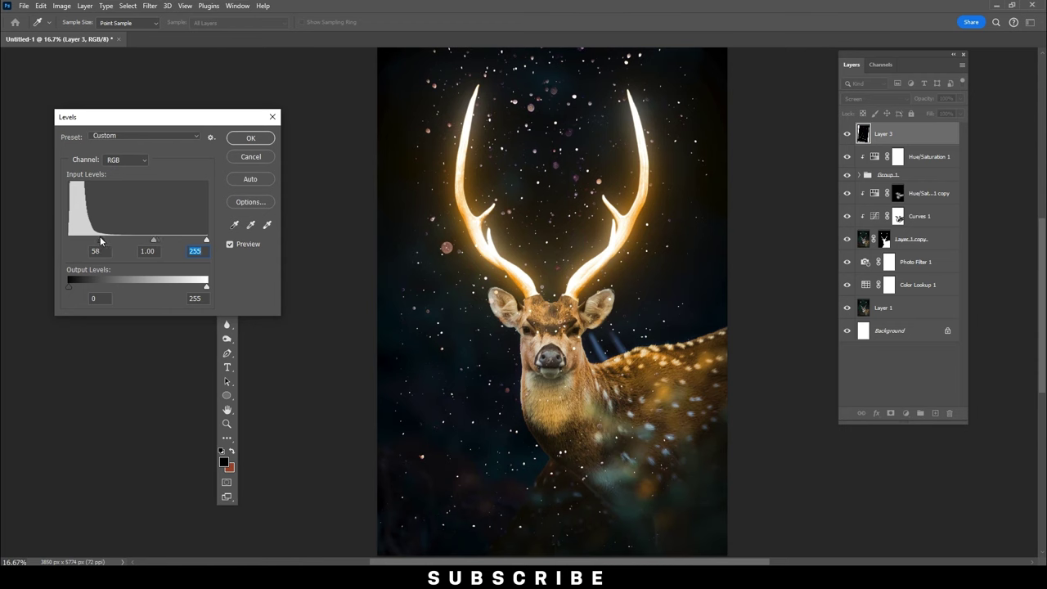
pyautogui.click(250, 137)
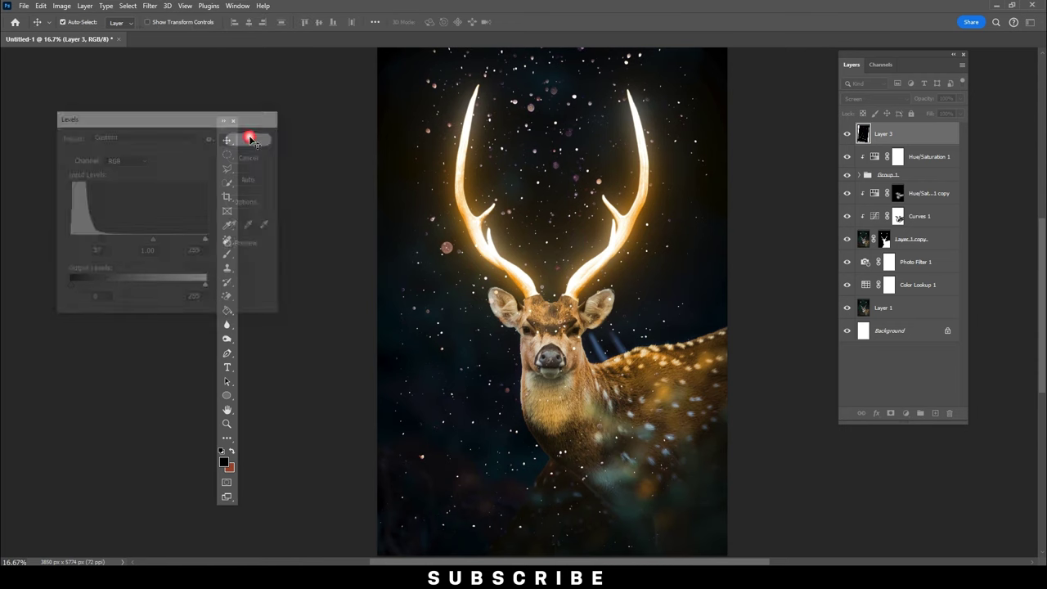
pyautogui.click(892, 413)
# - Target Layer 3's mask and set up a smaller soft brush with lowered flow and opacity
pyautogui.click(883, 134)
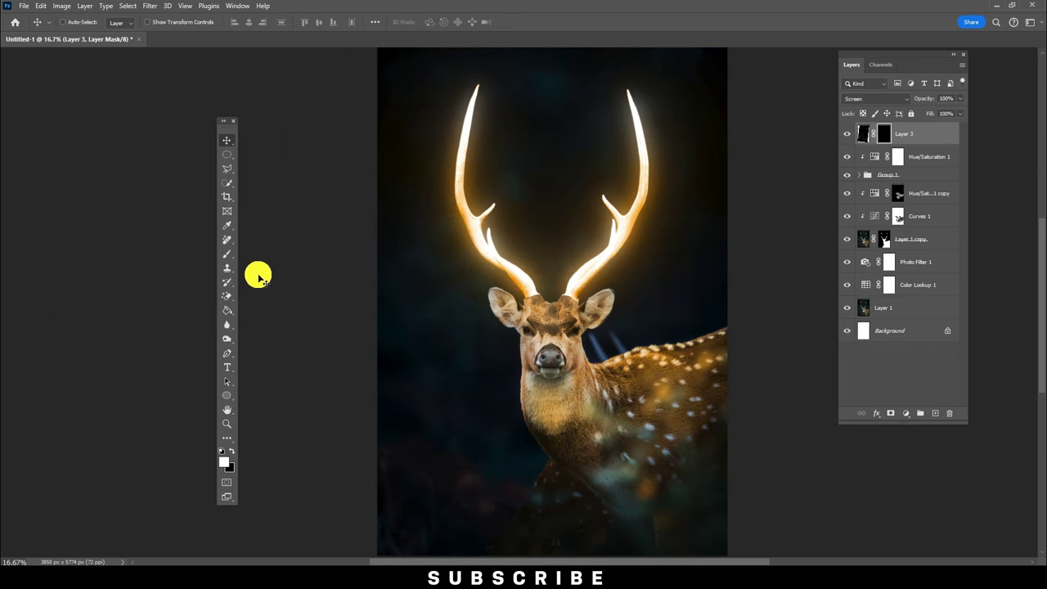
pyautogui.rightClick(226, 254)
pyautogui.click(270, 254)
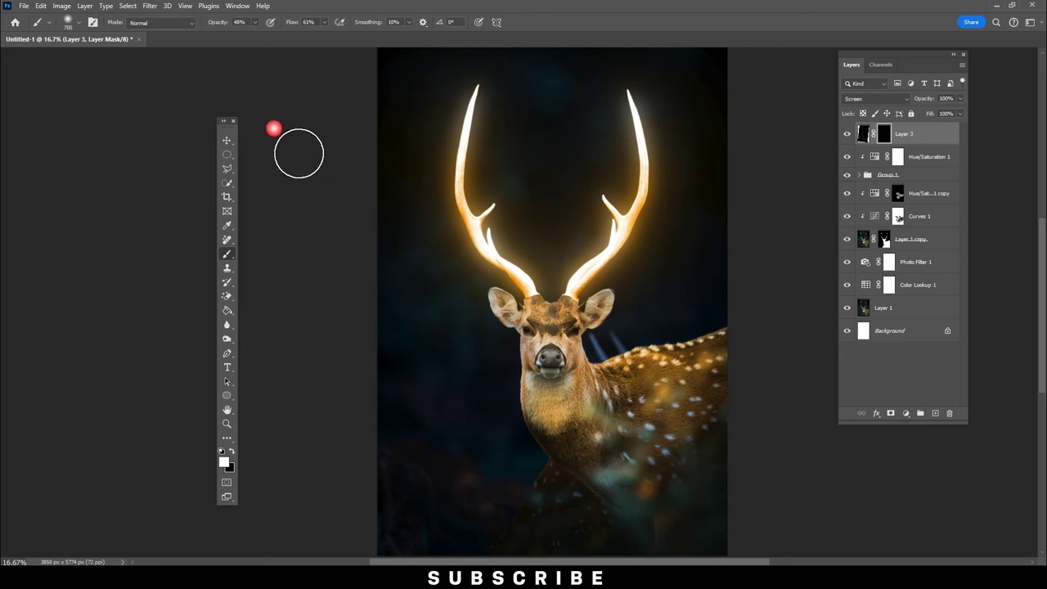
pyautogui.click(322, 26)
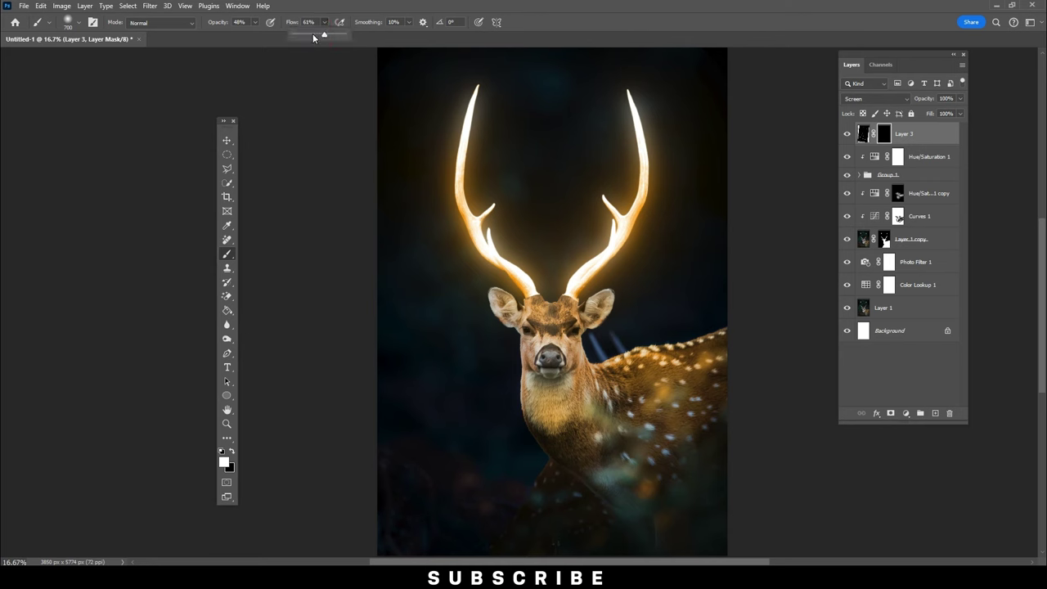
pyautogui.click(254, 22)
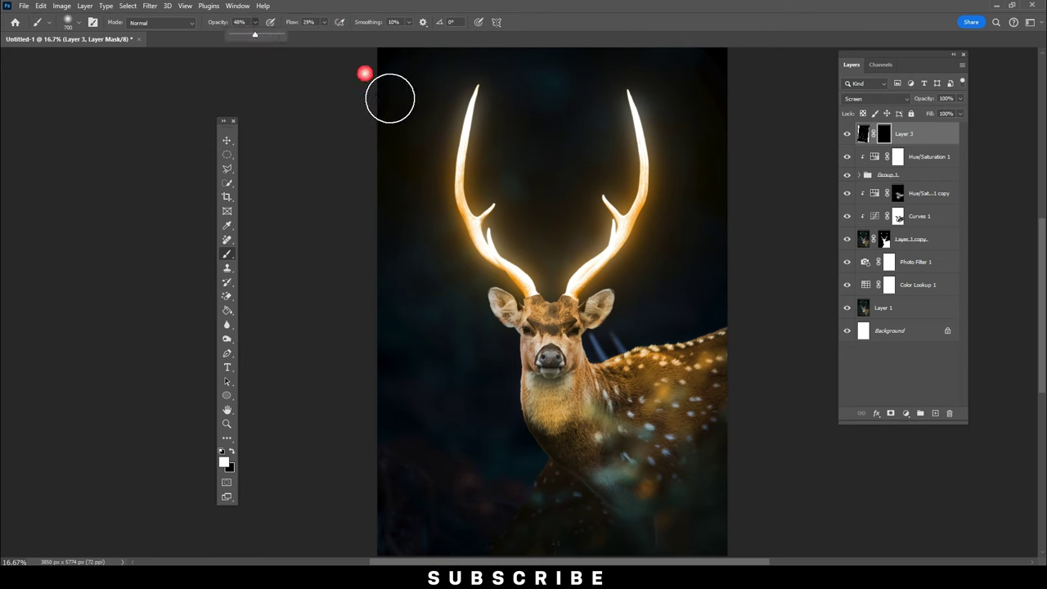
pyautogui.click(442, 108)
pyautogui.press('[')
pyautogui.press('[')
pyautogui.press('[')
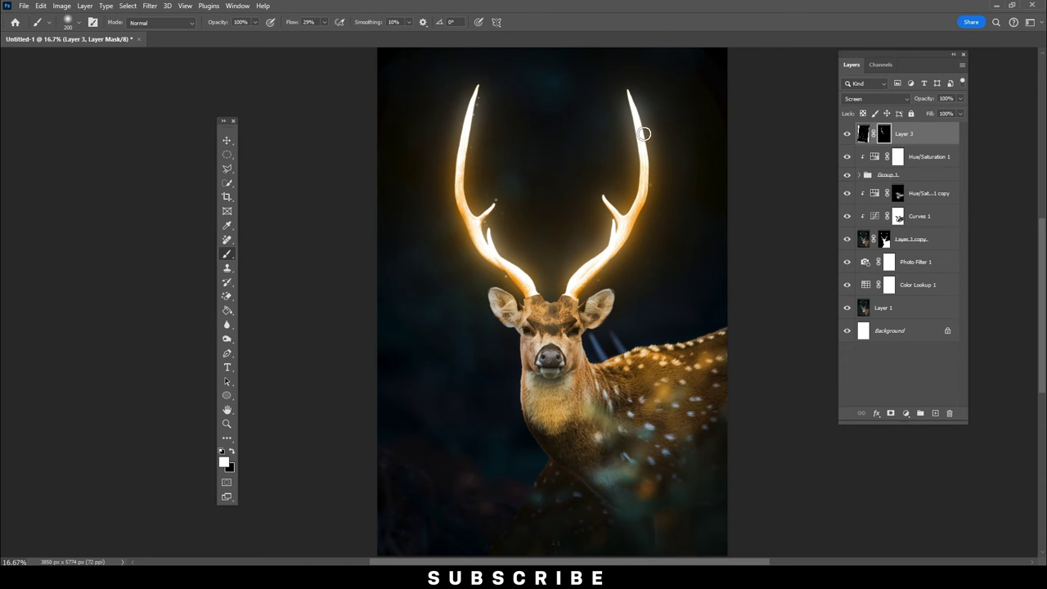
# - Paint sparkles back in around both antlers and the forehead
pyautogui.moveTo(648, 197); pyautogui.dragTo(620, 228)
pyautogui.click(486, 94)
pyautogui.moveTo(553, 294); pyautogui.dragTo(504, 283)
pyautogui.moveTo(568, 192)
pyautogui.mouseDown()
pyautogui.moveTo(565, 310)
pyautogui.moveTo(568, 243)
pyautogui.mouseUp()
# - Add a Color Lookup layer using the Crisp_Warm.look 3DLUT at 28% fill, after trying Candlelight.CUBE
pyautogui.click(906, 413)
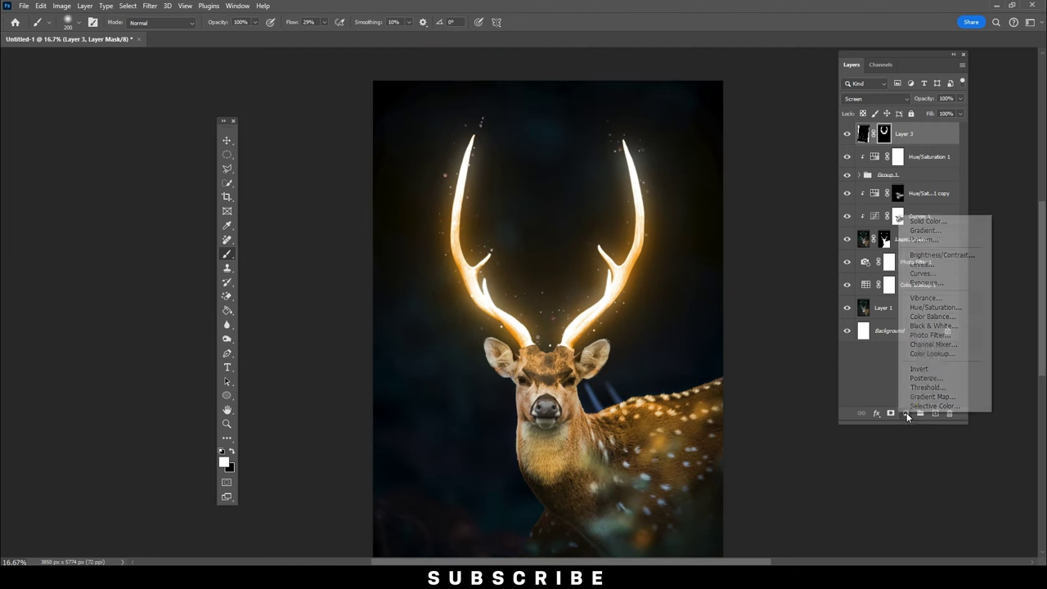
pyautogui.click(928, 354)
pyautogui.click(374, 161)
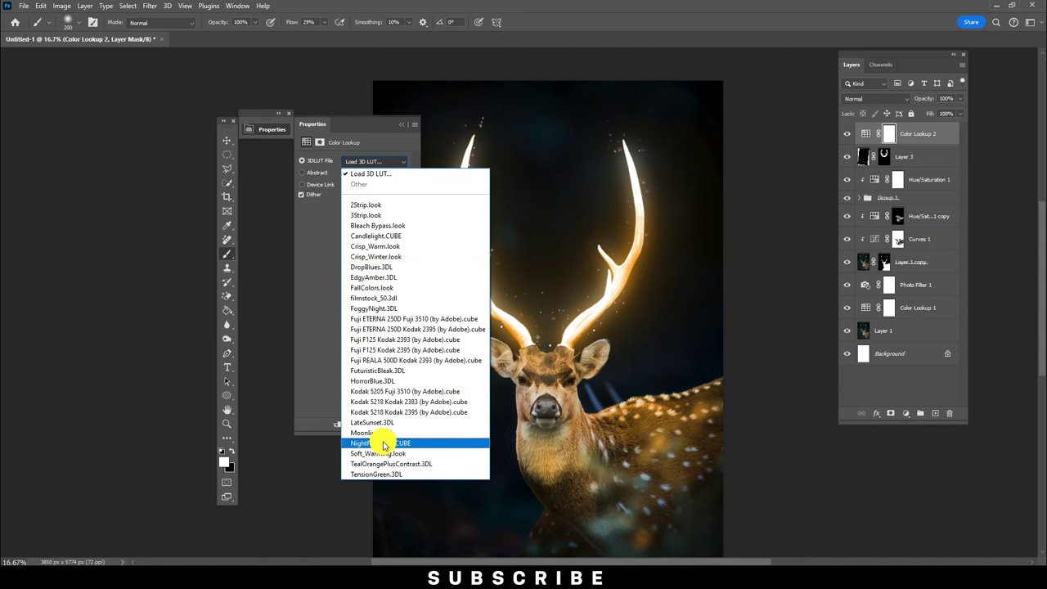
pyautogui.click(389, 238)
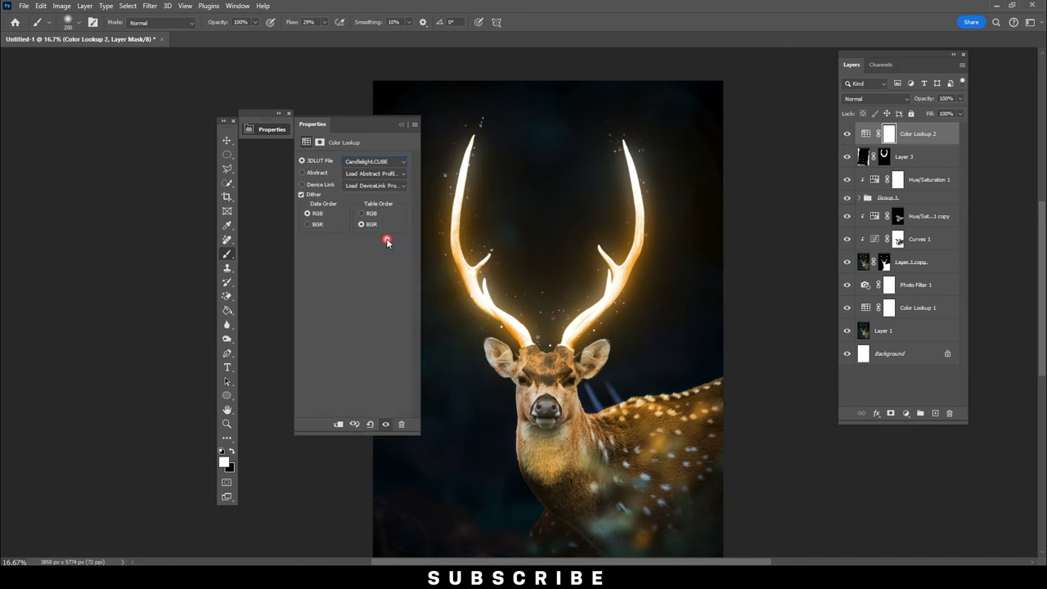
pyautogui.click(377, 161)
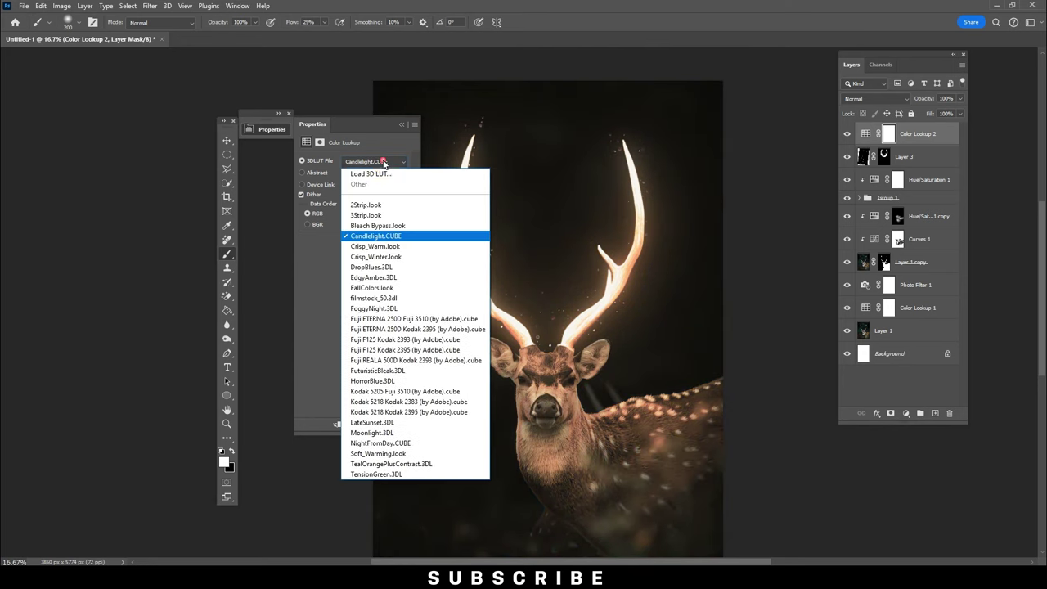
pyautogui.click(365, 247)
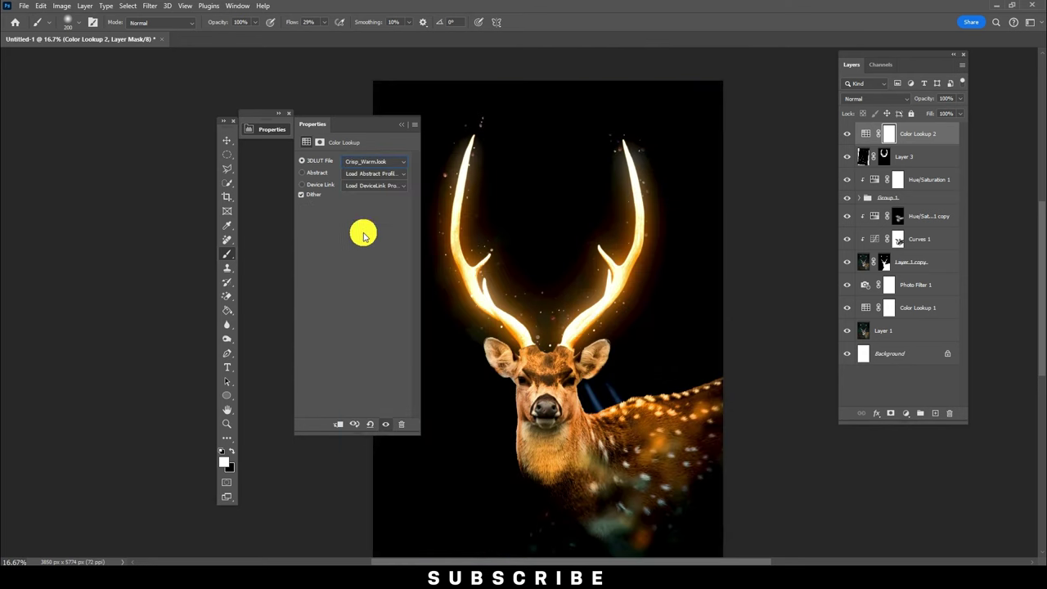
pyautogui.click(367, 163)
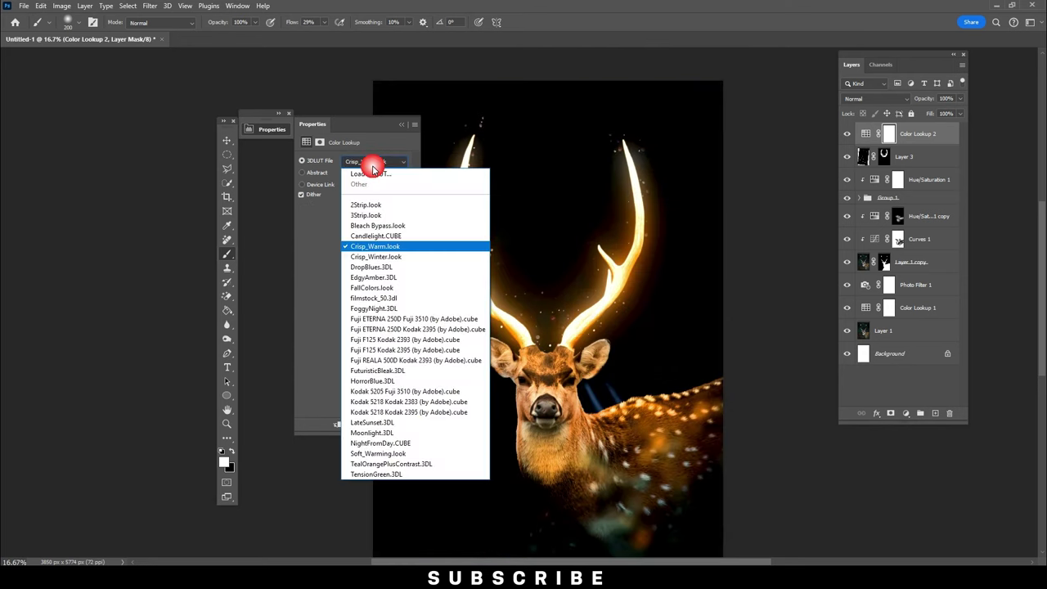
pyautogui.click(368, 246)
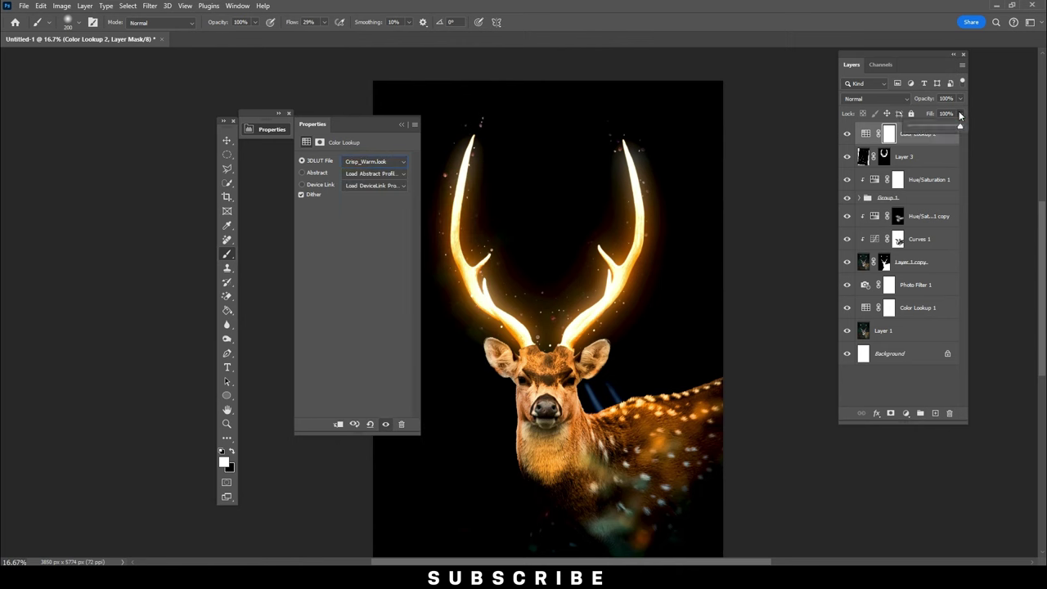
pyautogui.click(925, 128)
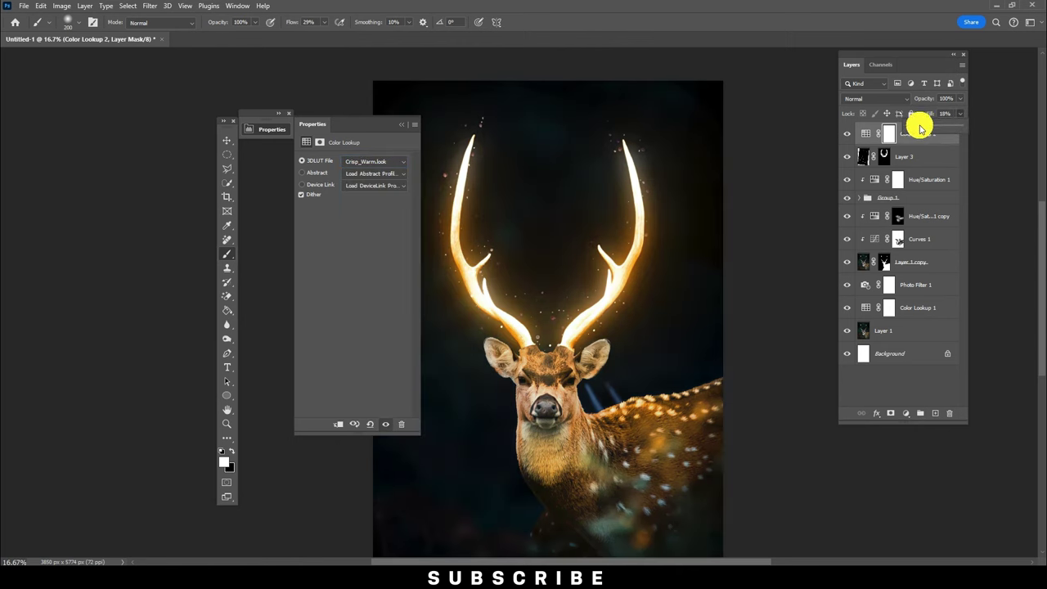
pyautogui.click(227, 140)
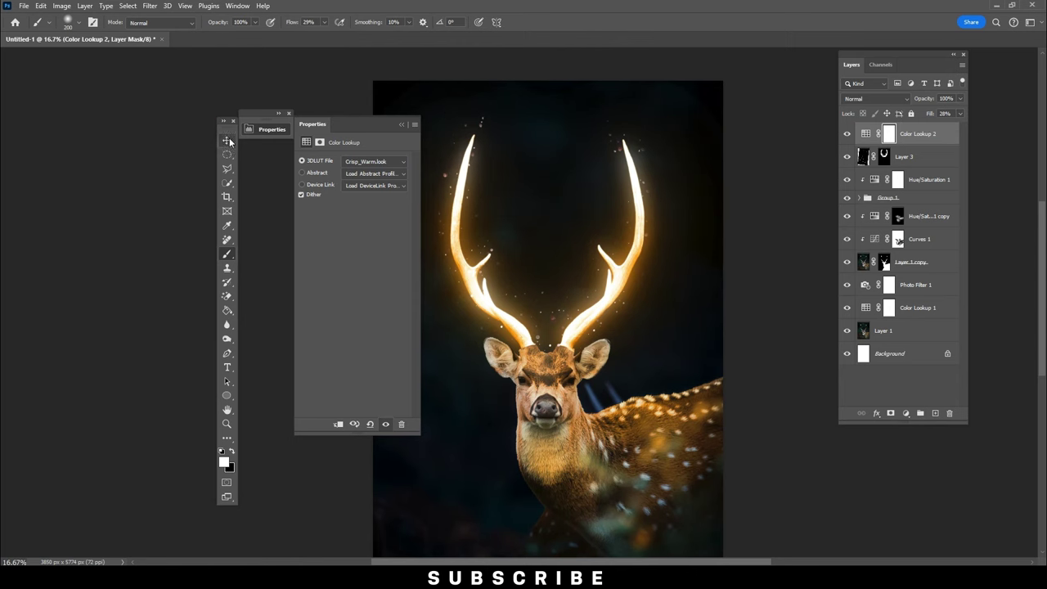
pyautogui.click(288, 115)
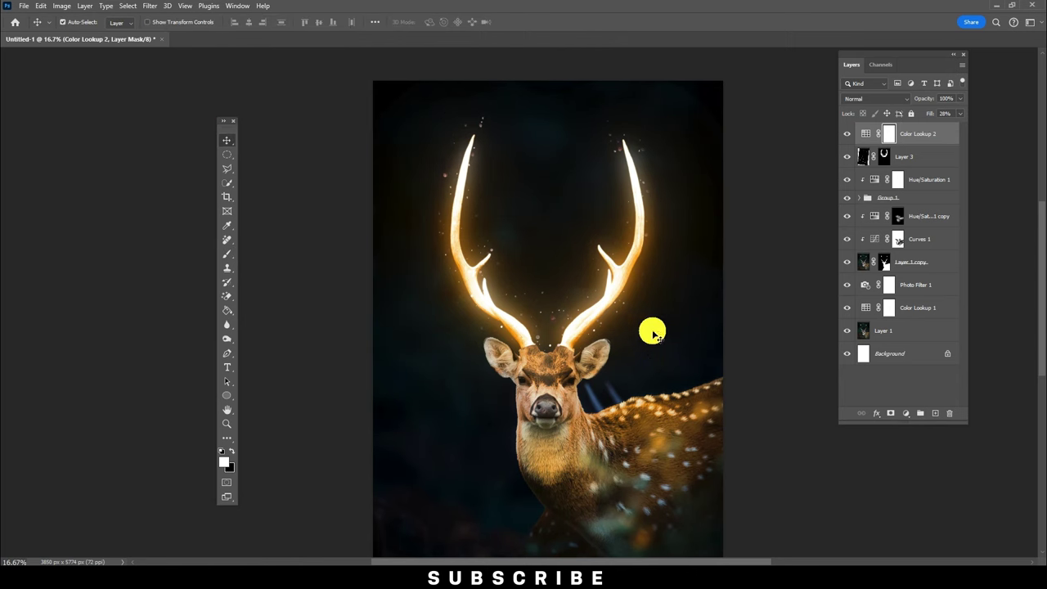
pyautogui.moveTo(649, 330); pyautogui.dragTo(645, 311)
pyautogui.click(848, 134)
pyautogui.click(933, 135)
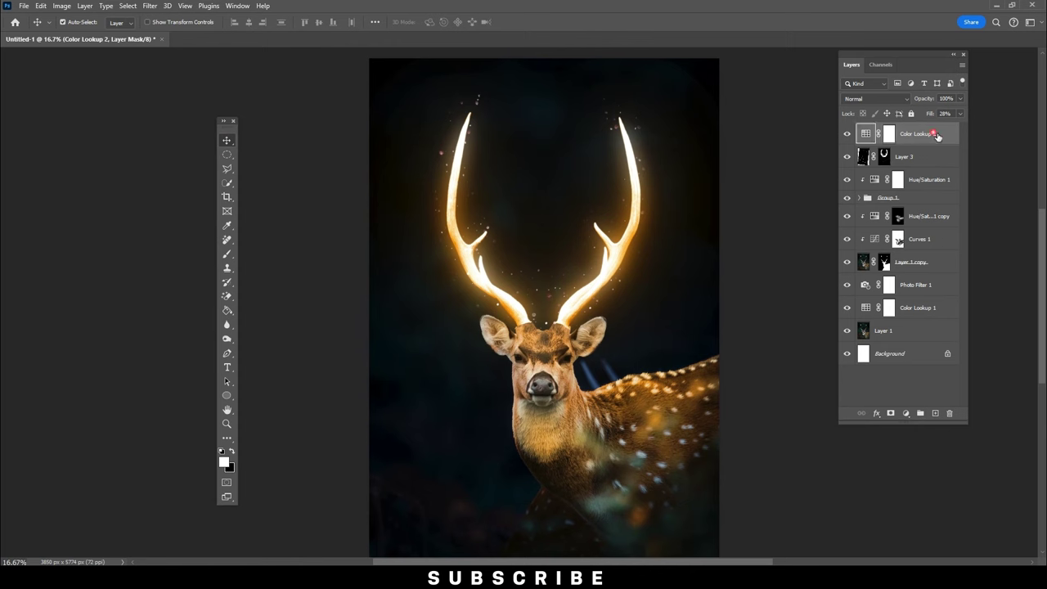
pyautogui.click(848, 135)
pyautogui.moveTo(847, 307); pyautogui.dragTo(851, 325)
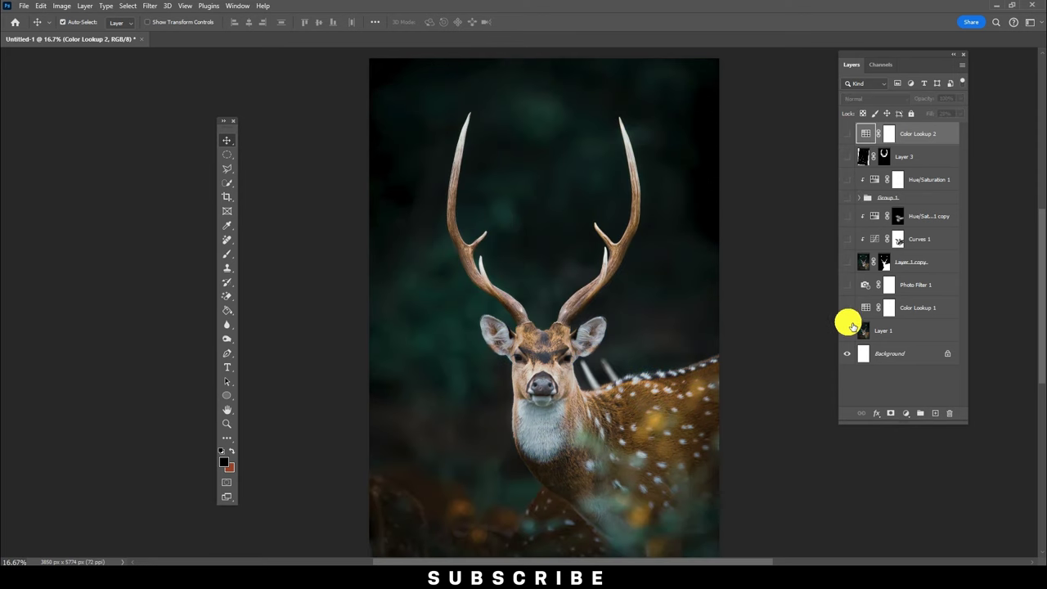
pyautogui.click(846, 134)
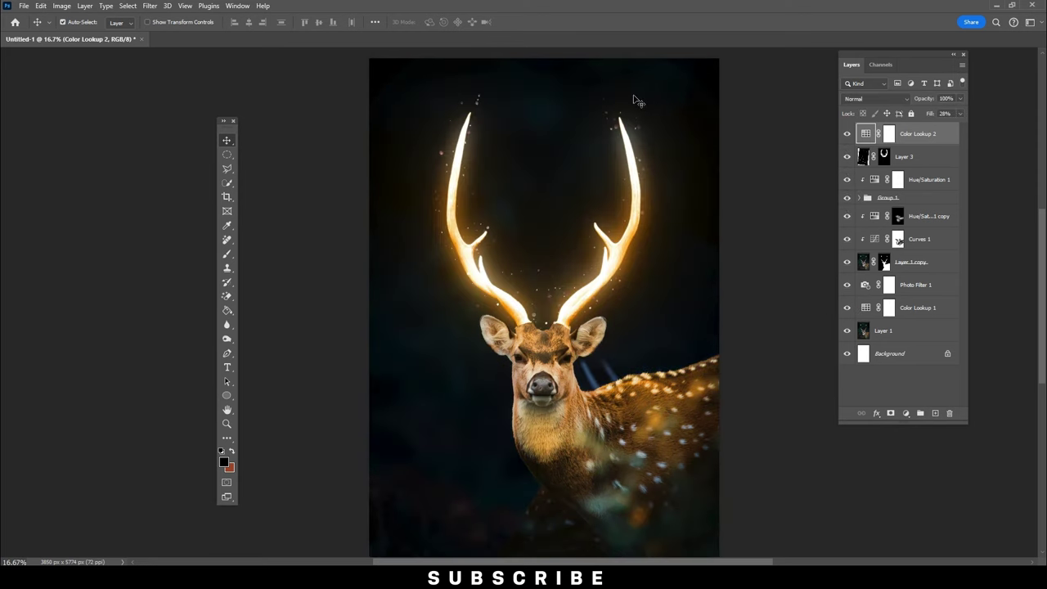